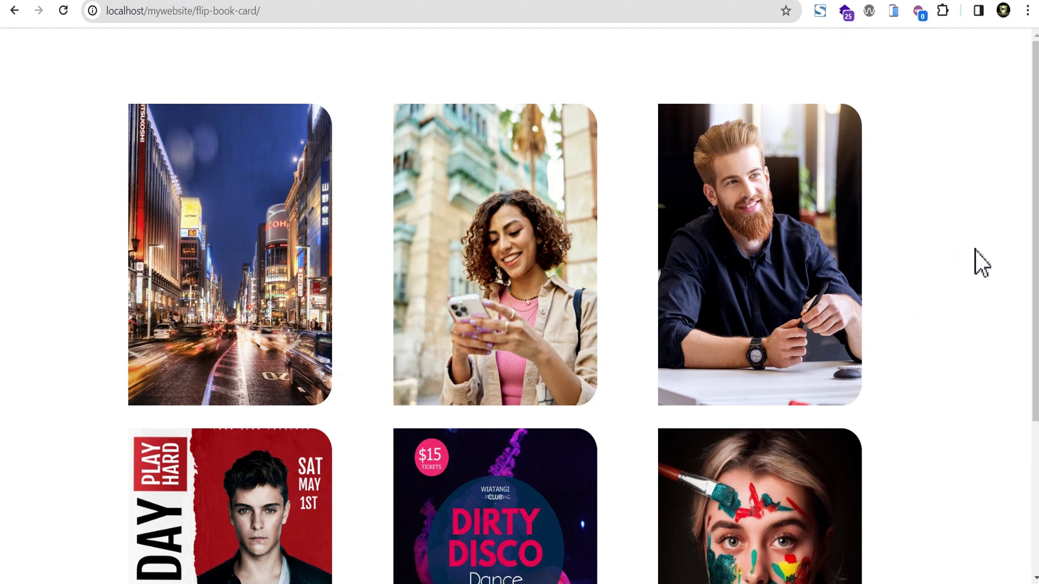
Preview the flip-book card effect on the cards in both rows of the flip-book-card page
mouse_move(835, 262)
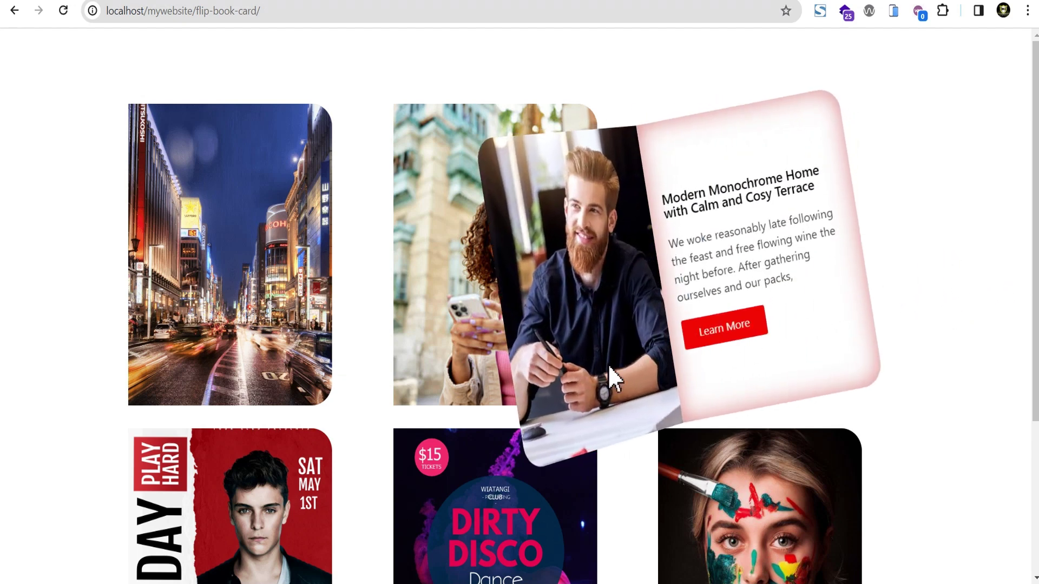
mouse_move(470, 303)
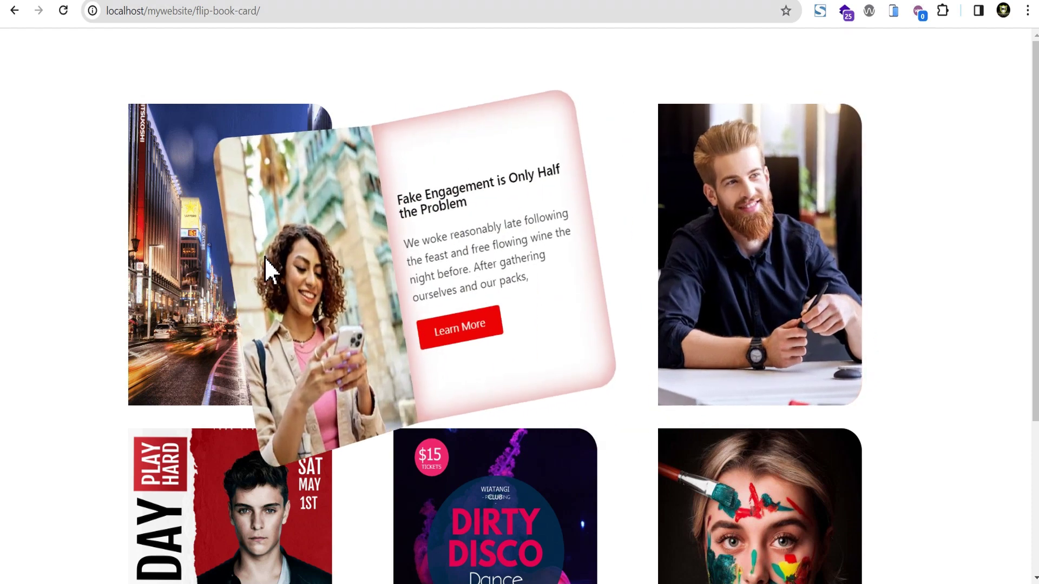
scroll(563, 382, down, 4)
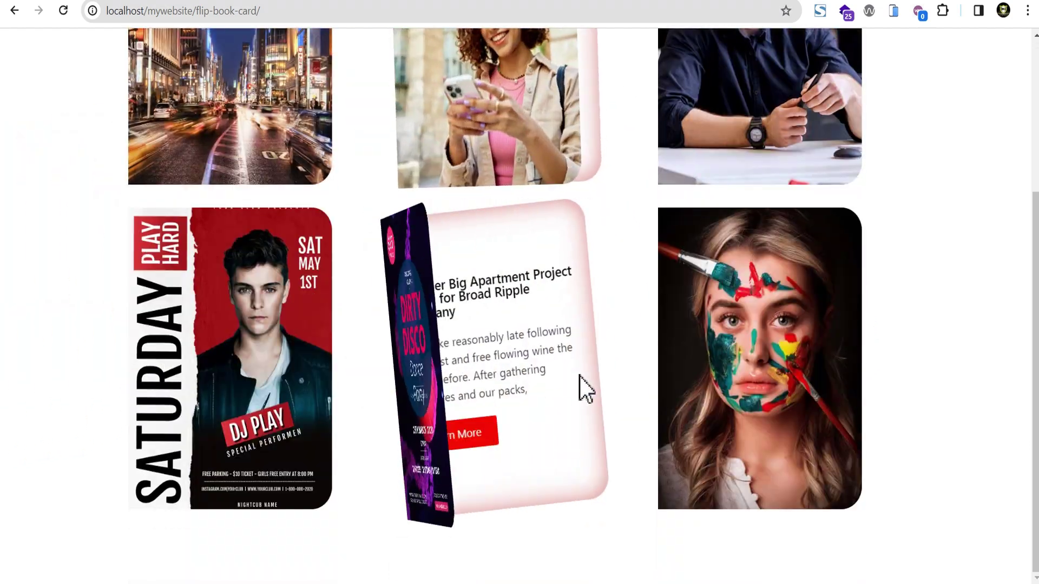
scroll(465, 330, up, 2)
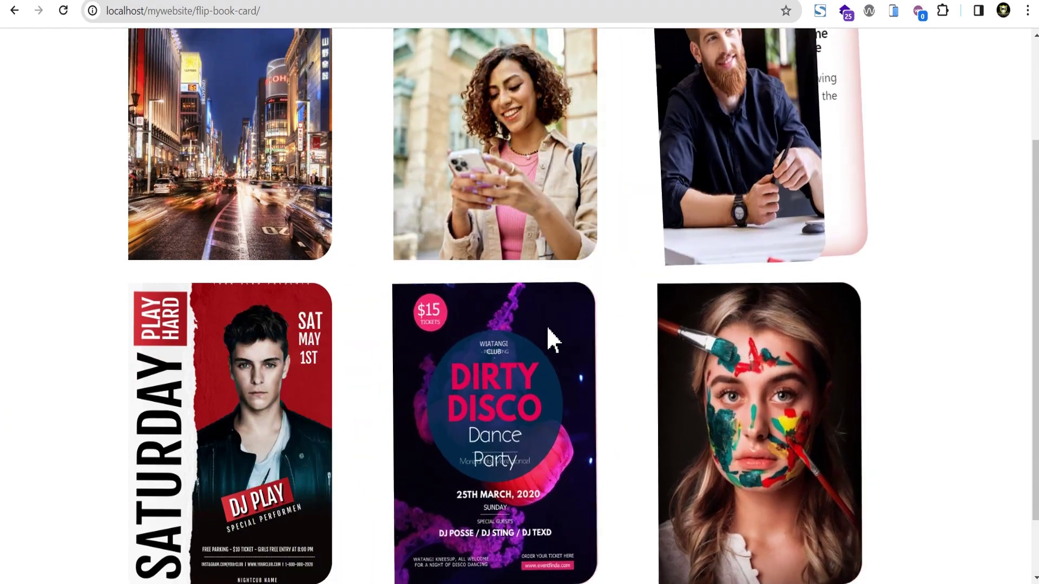
scroll(549, 338, up, 3)
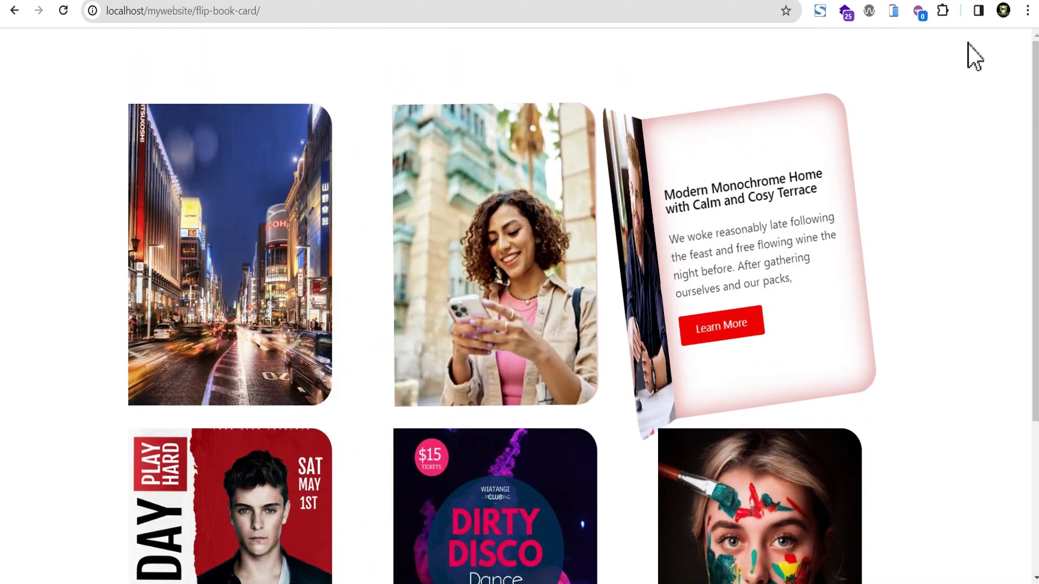
Check the flip-book-card page in the mobile simulator, switching the simulated device to iPad PRO 11
click(893, 10)
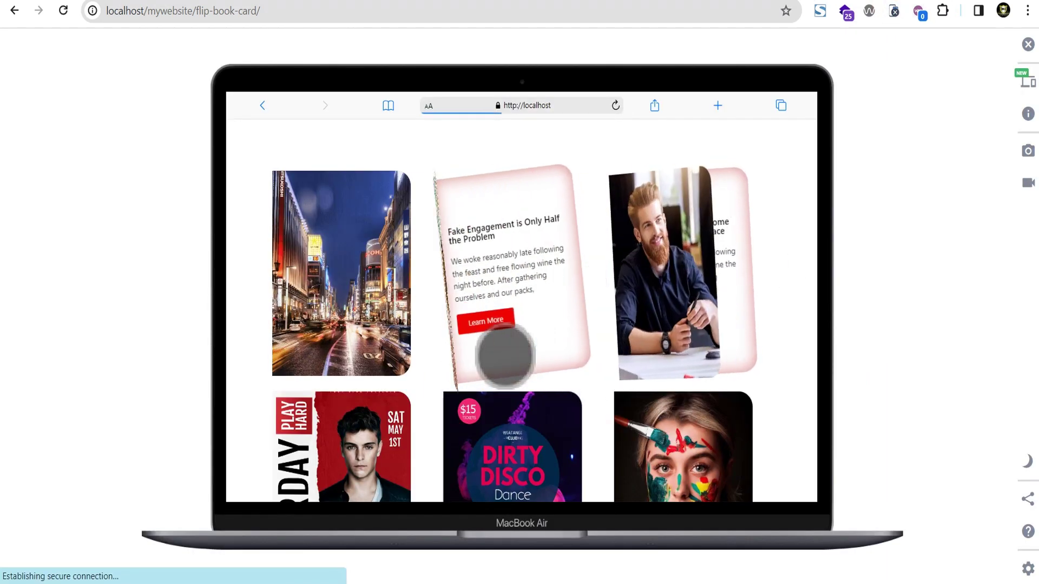
click(1031, 93)
scroll(875, 331, down, 5)
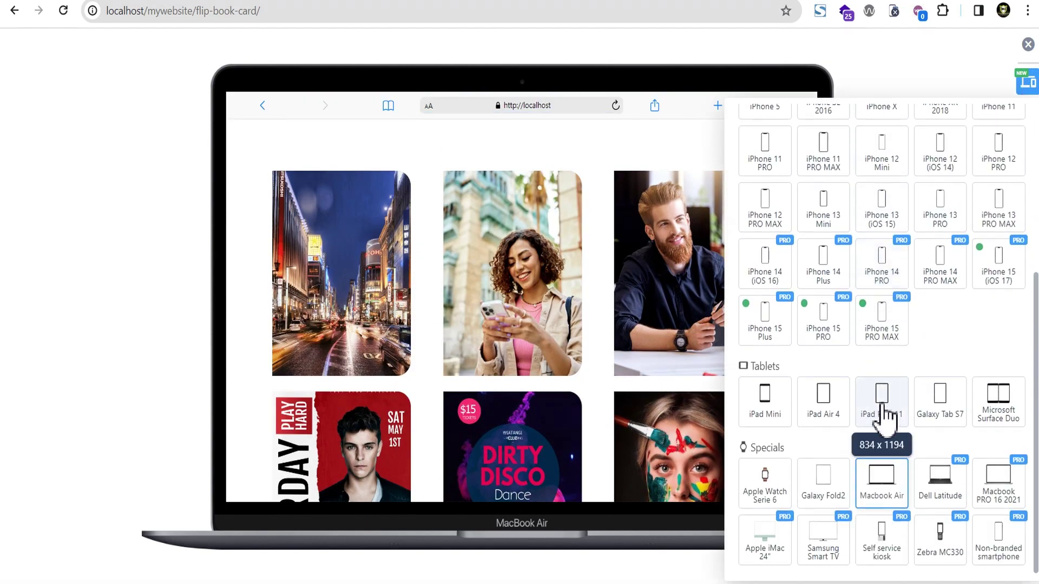
click(884, 412)
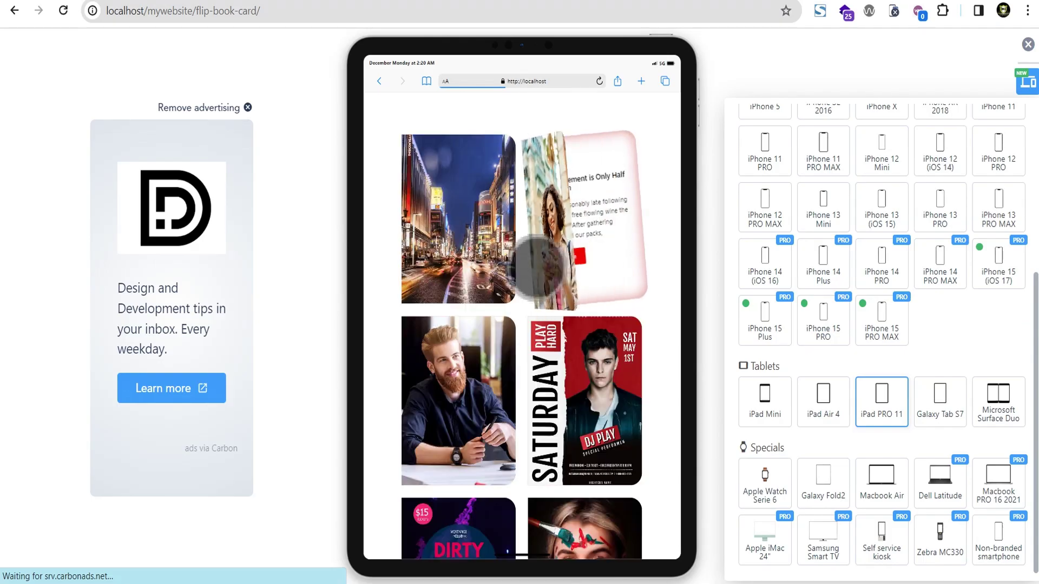
scroll(539, 265, down, 3)
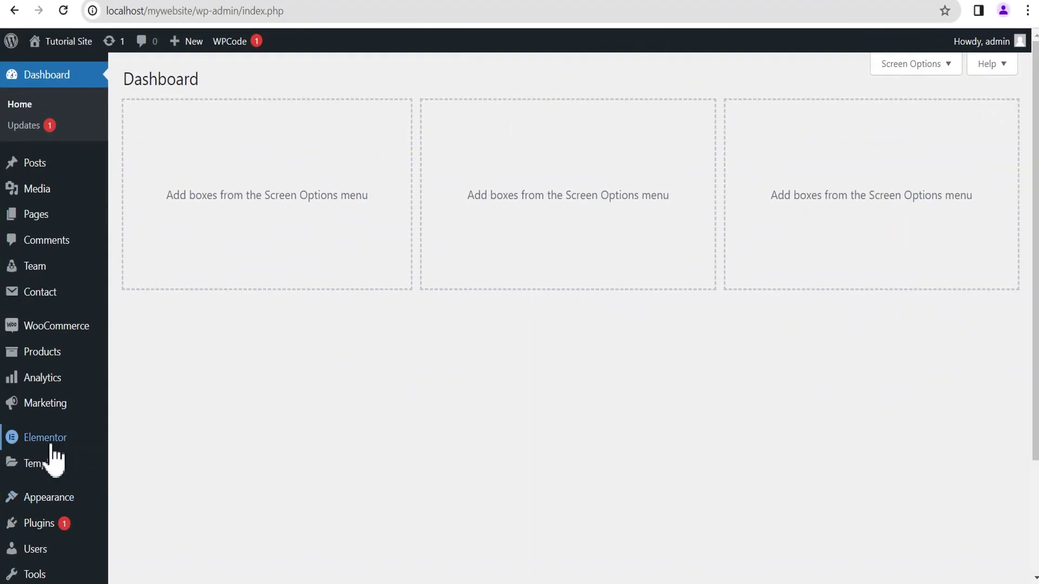
Switch to the WordPress dashboard and review the Features list in the Elementor settings, including the Flexbox Container status
mouse_move(46, 441)
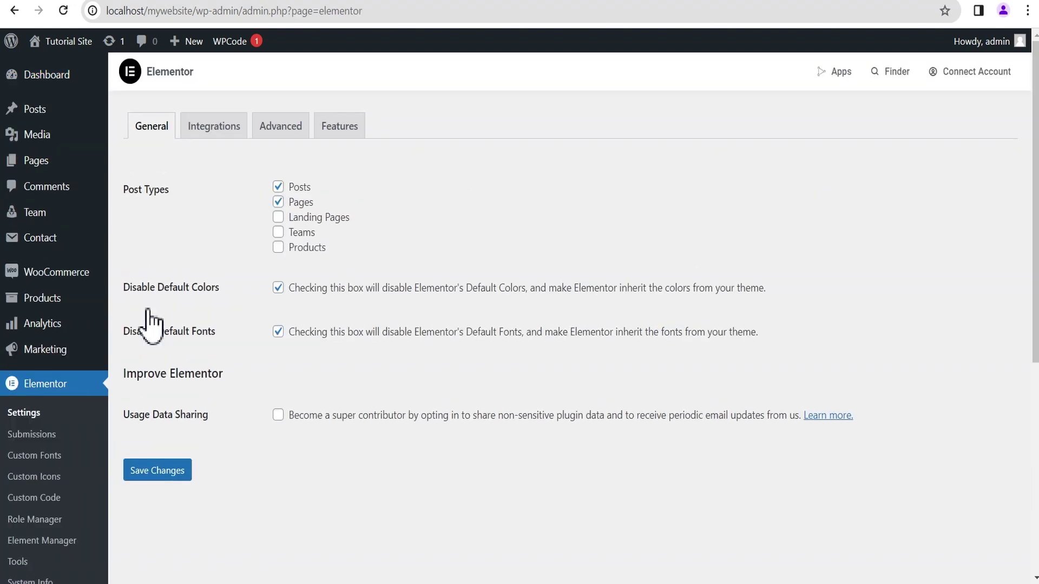
click(334, 130)
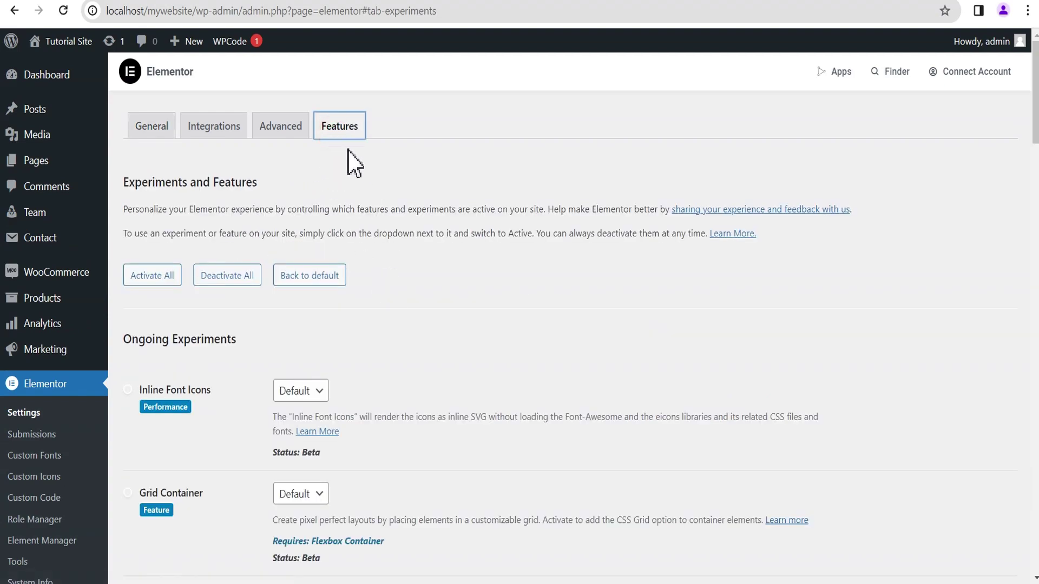
scroll(357, 260, down, 5)
scroll(352, 307, down, 17)
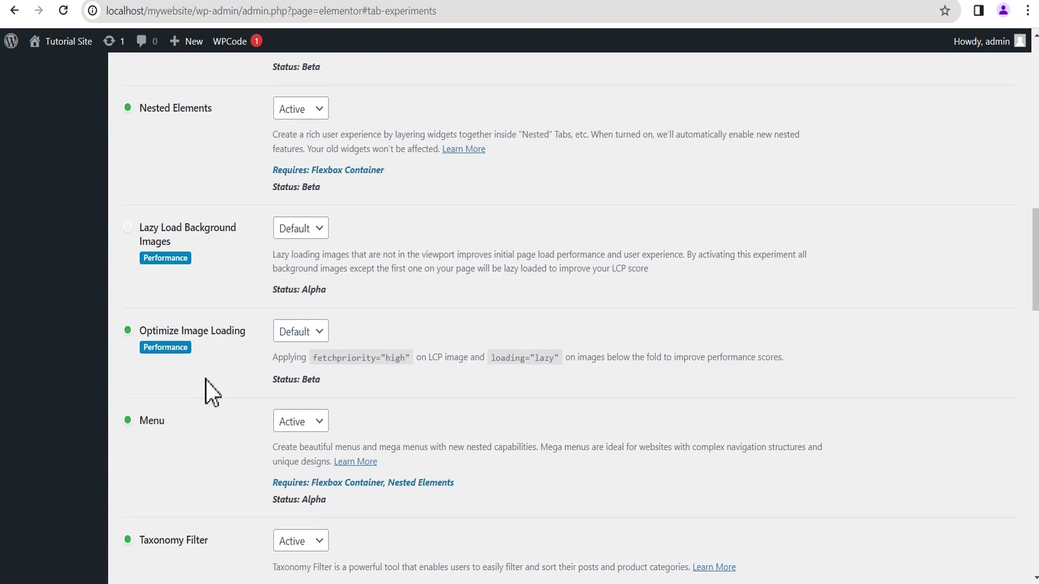
scroll(203, 402, down, 8)
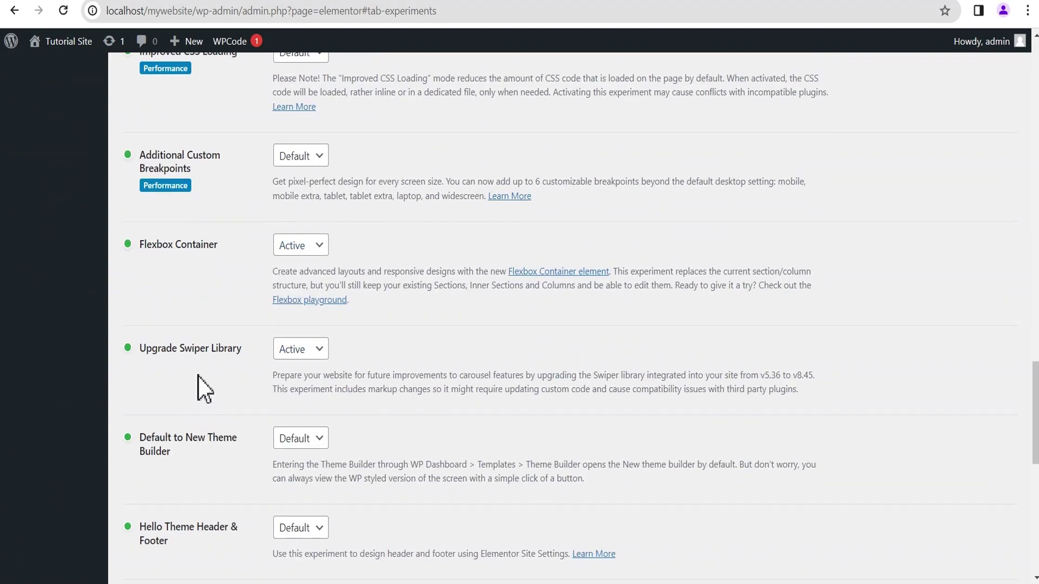
scroll(378, 308, down, 10)
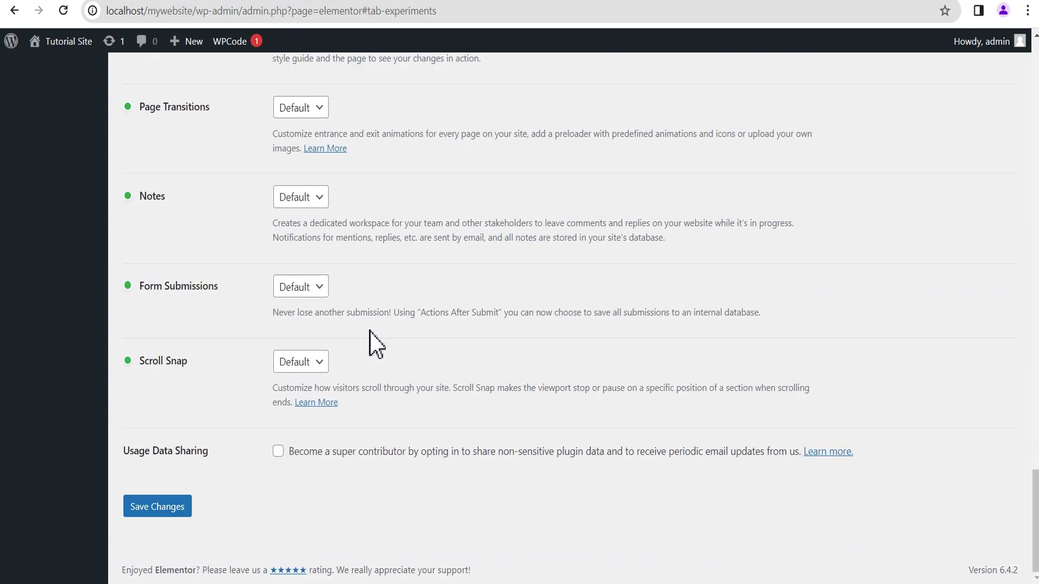
scroll(376, 341, up, 13)
scroll(379, 328, up, 20)
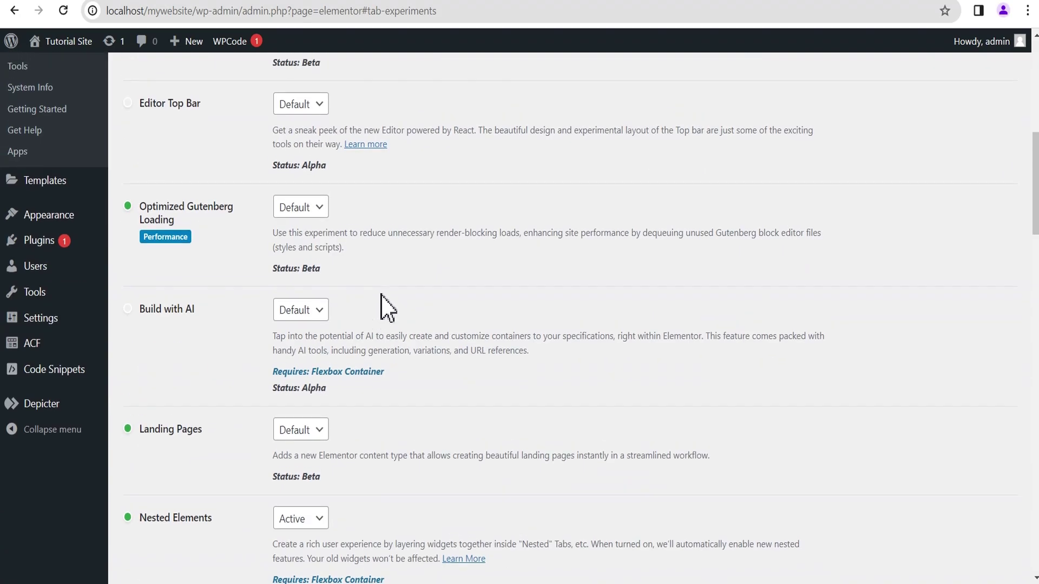
Dismiss the template library in the loop template editor and add a column-direction container with Full Width content
mouse_move(33, 403)
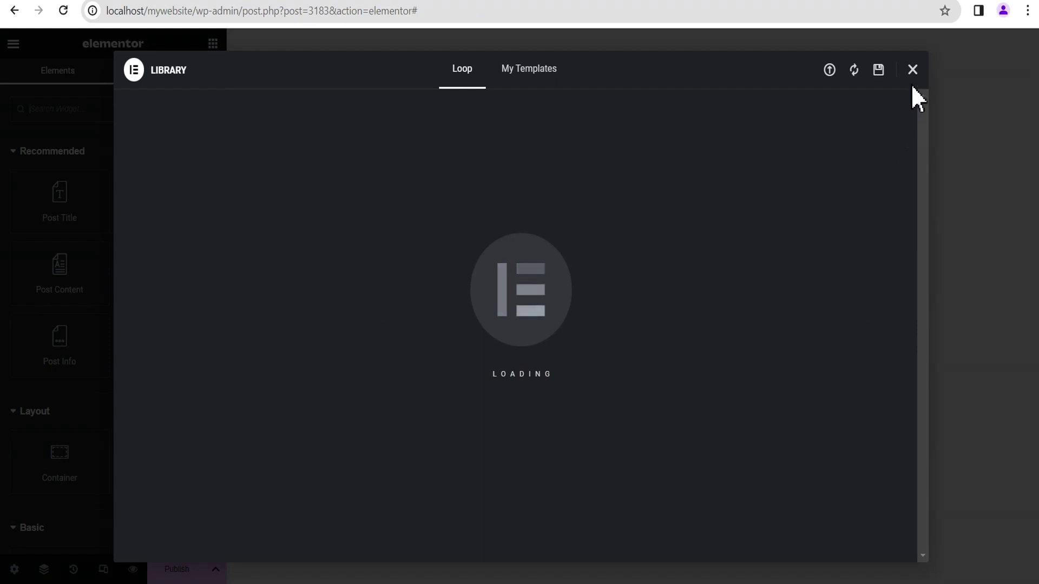
click(912, 70)
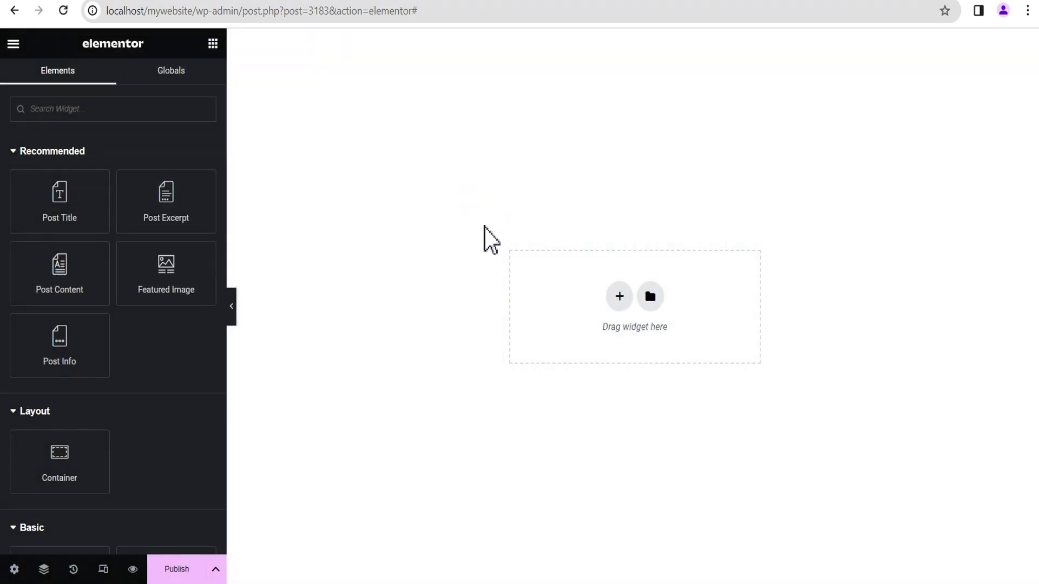
click(619, 296)
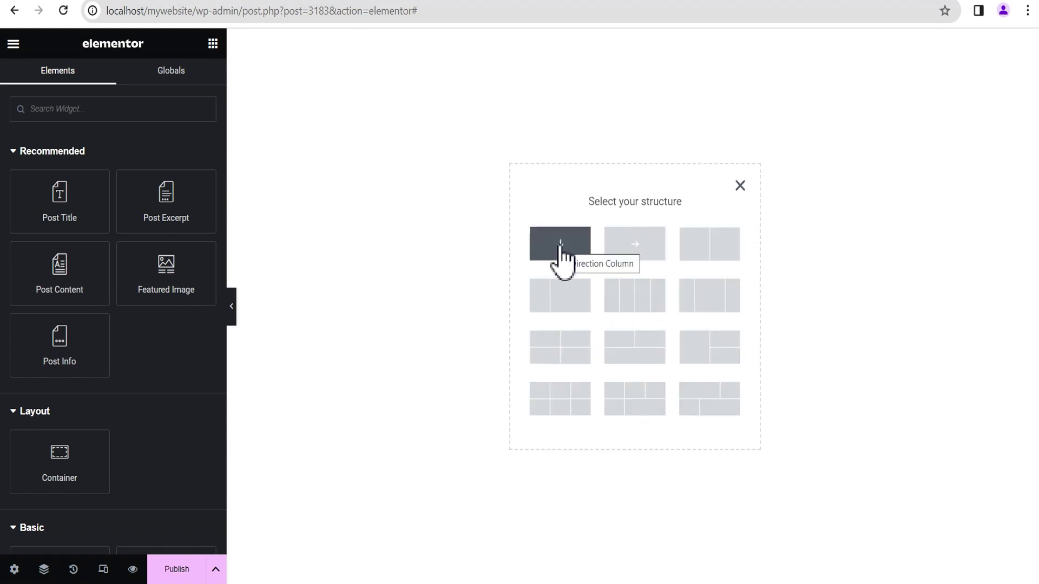
click(561, 253)
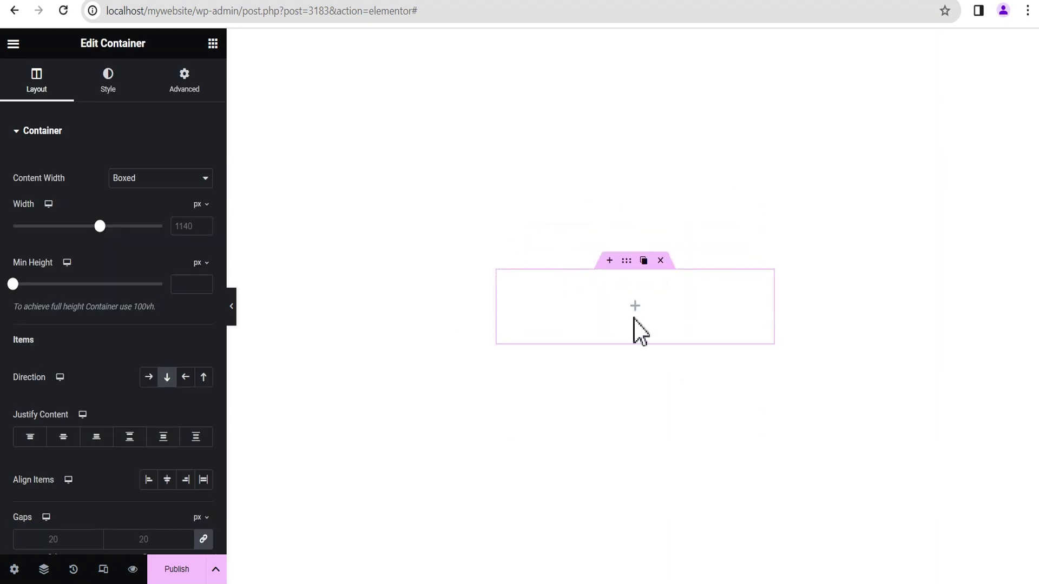
click(125, 178)
click(137, 207)
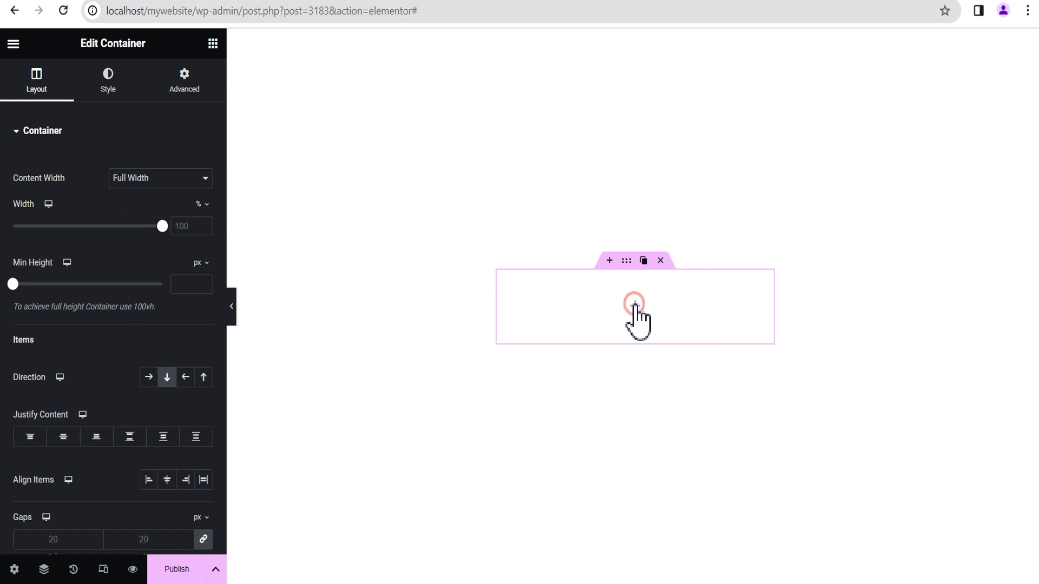
Nest a container inside the full-width container and rename it "Card" in the Navigator
click(635, 305)
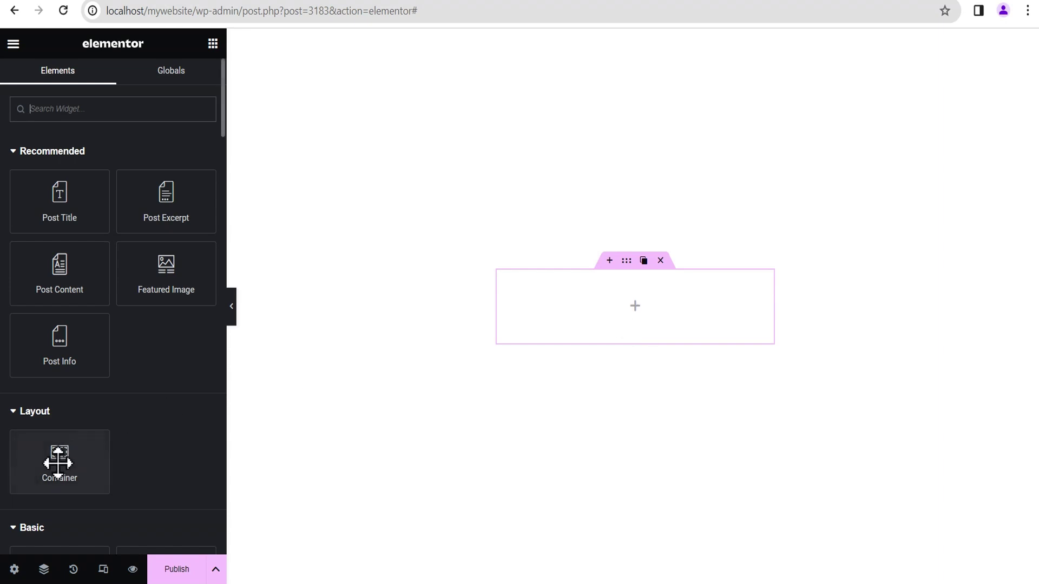
drag(58, 457, 614, 314)
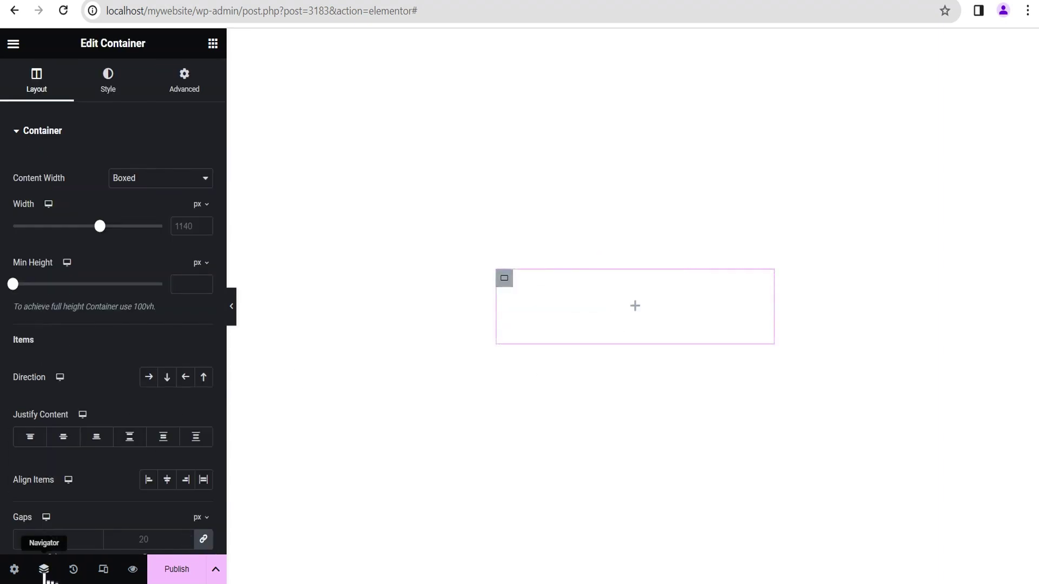
click(44, 569)
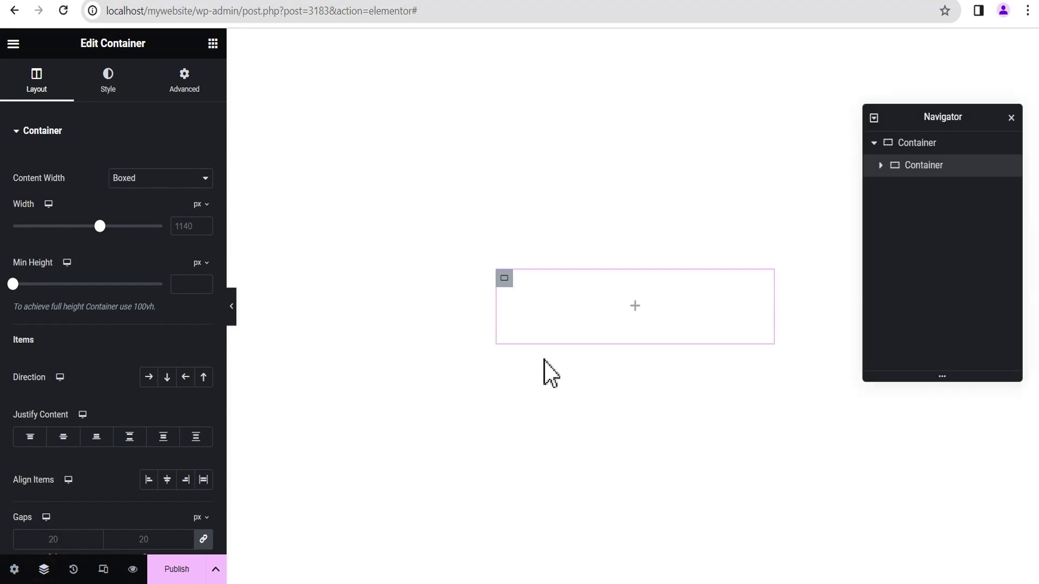
click(914, 166)
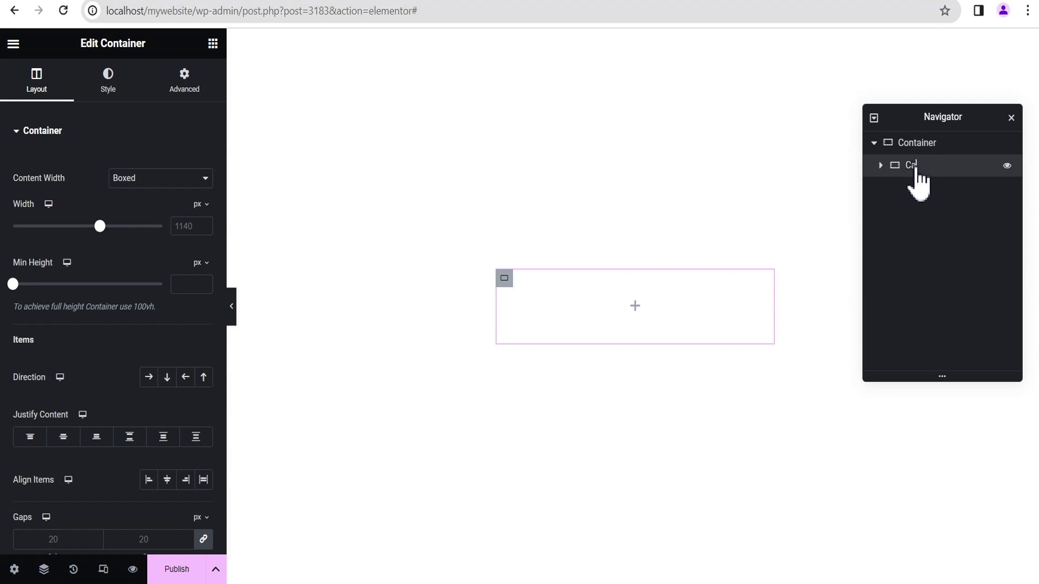
text(Card)
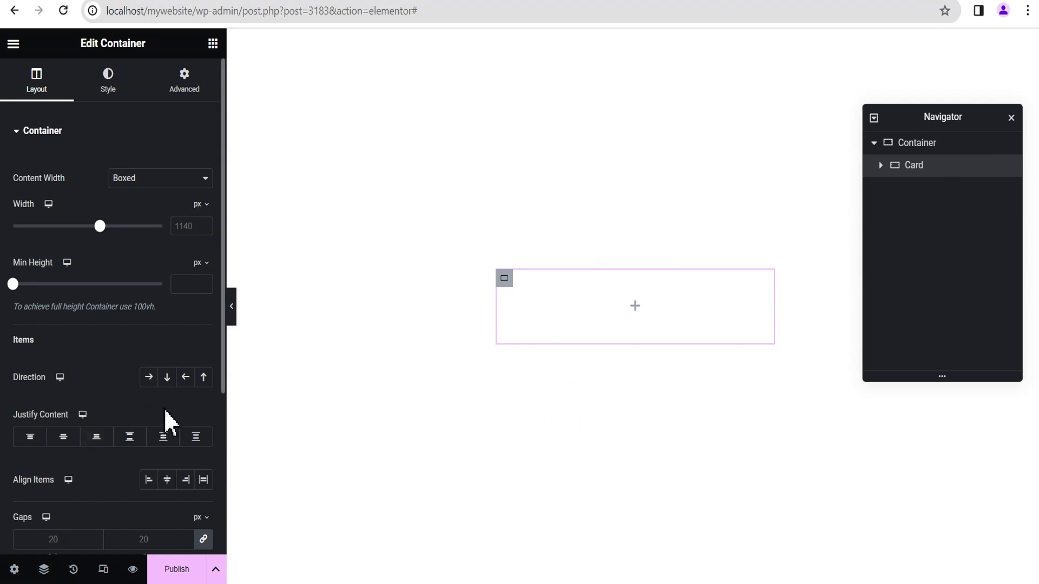
Give the Card container a column direction, centered justification, and column and row gaps of 0 px
click(168, 378)
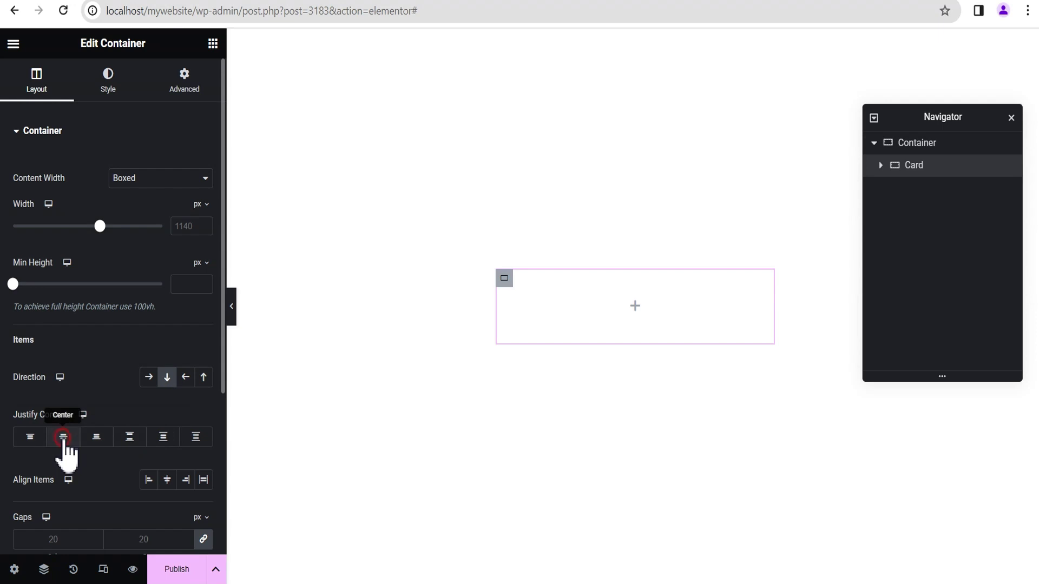
click(63, 437)
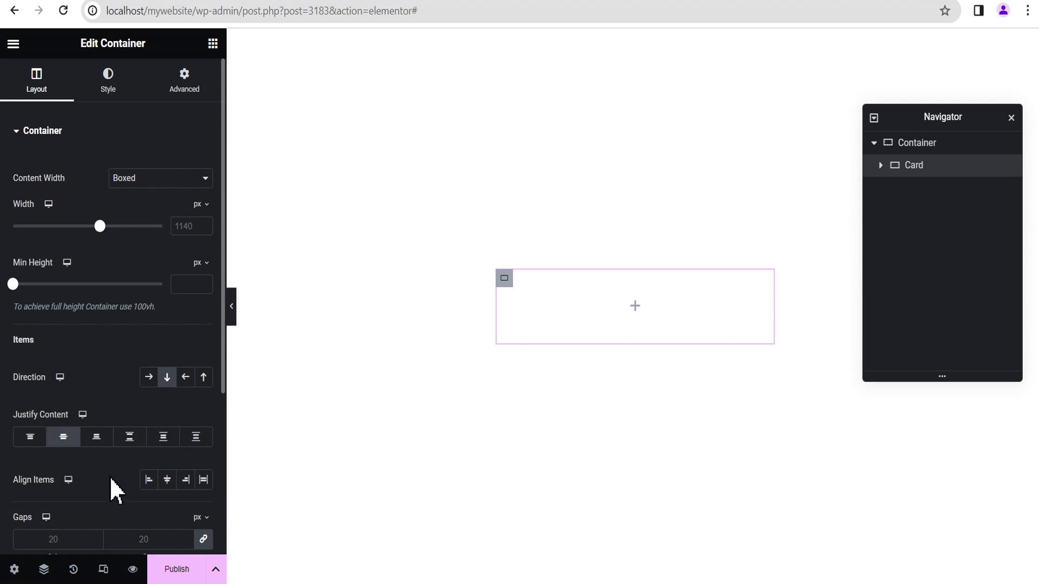
scroll(110, 480, down, 1)
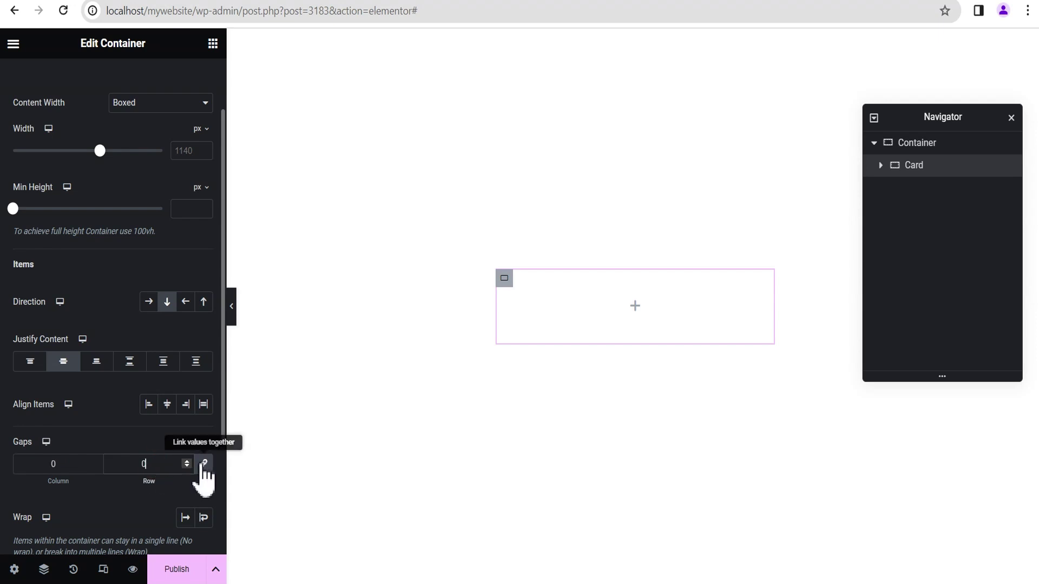
click(204, 464)
scroll(204, 311, up, 2)
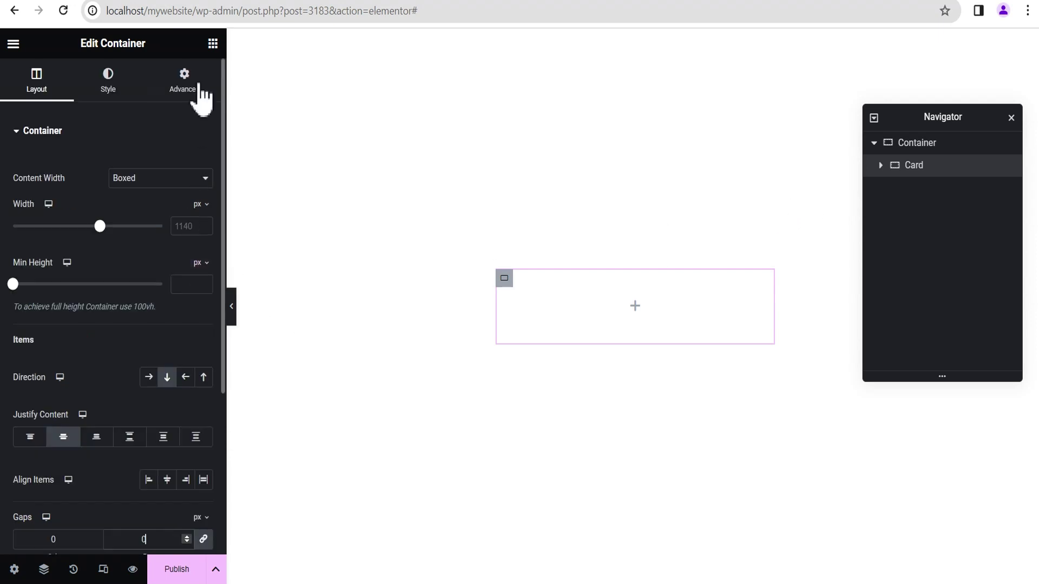
Add a container inside Card and duplicate it
click(212, 43)
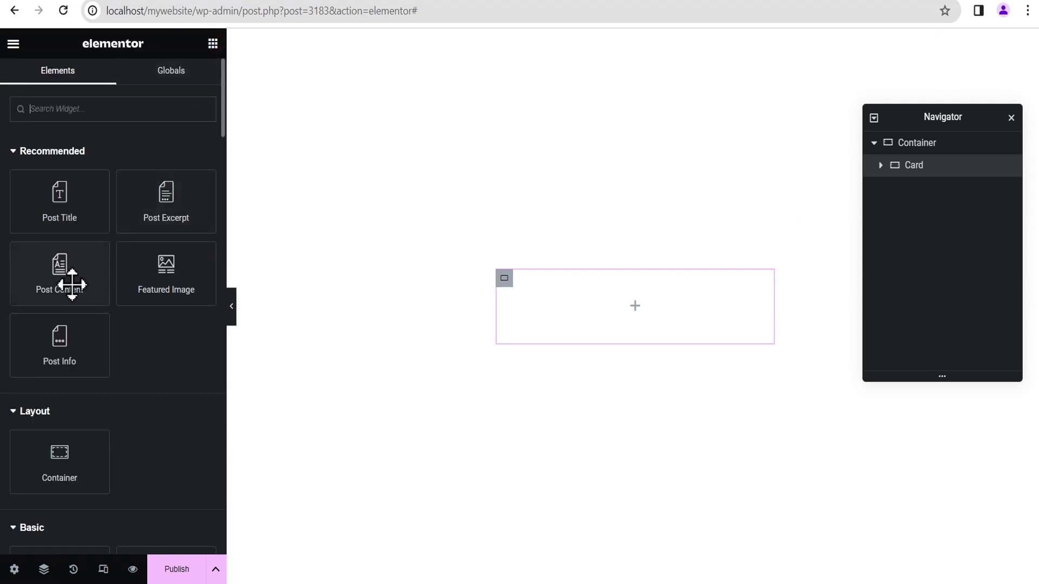
drag(51, 471, 648, 326)
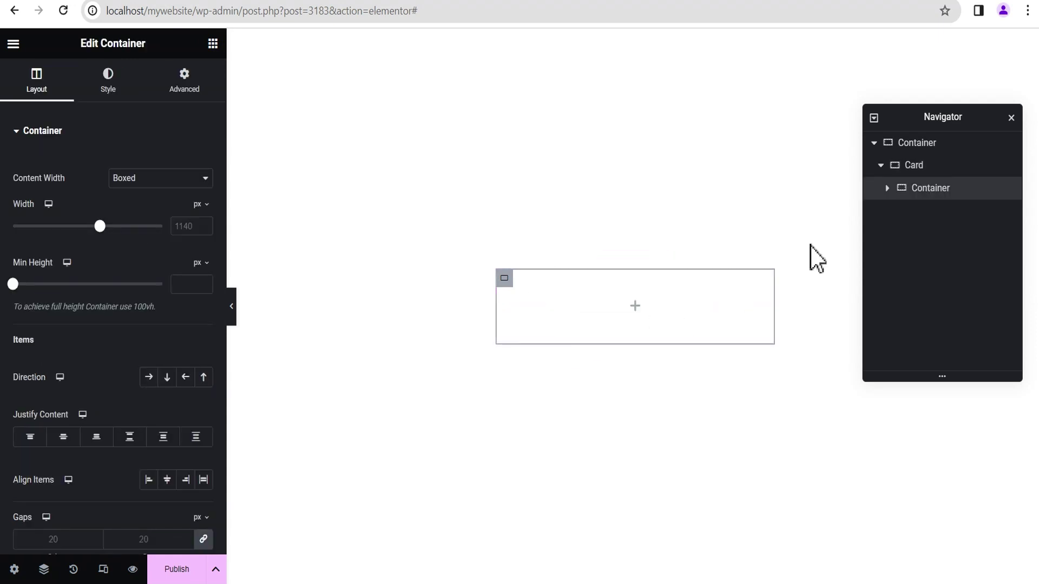
right_click(956, 190)
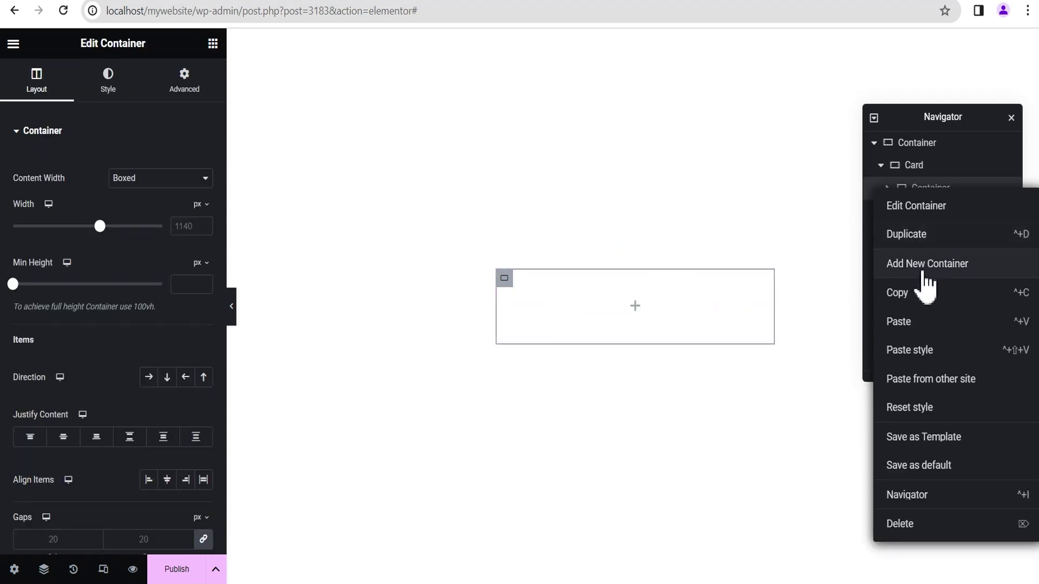
click(919, 234)
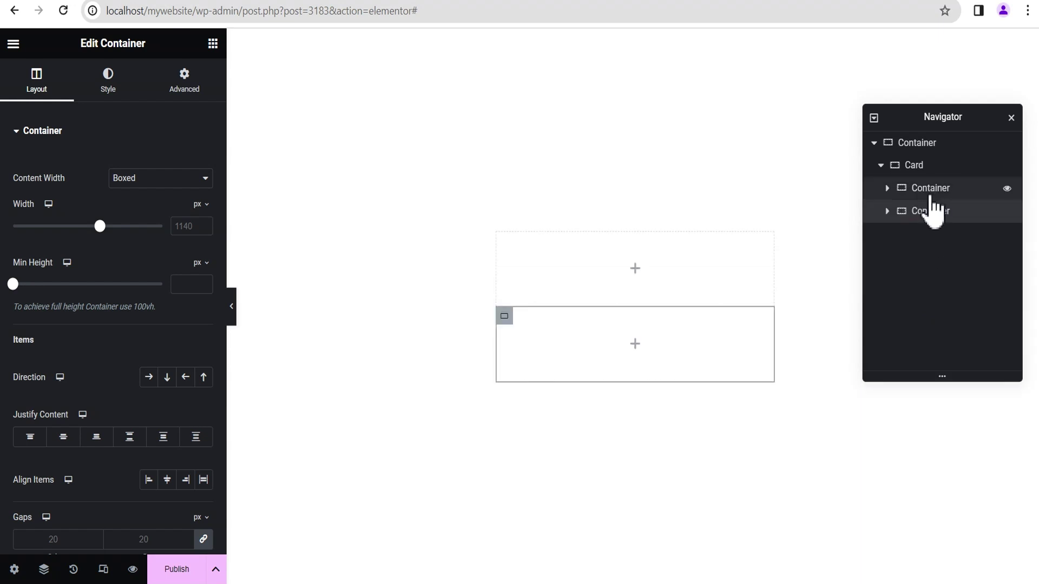
Rename the first container inside Card as "Card open"
double_click(925, 190)
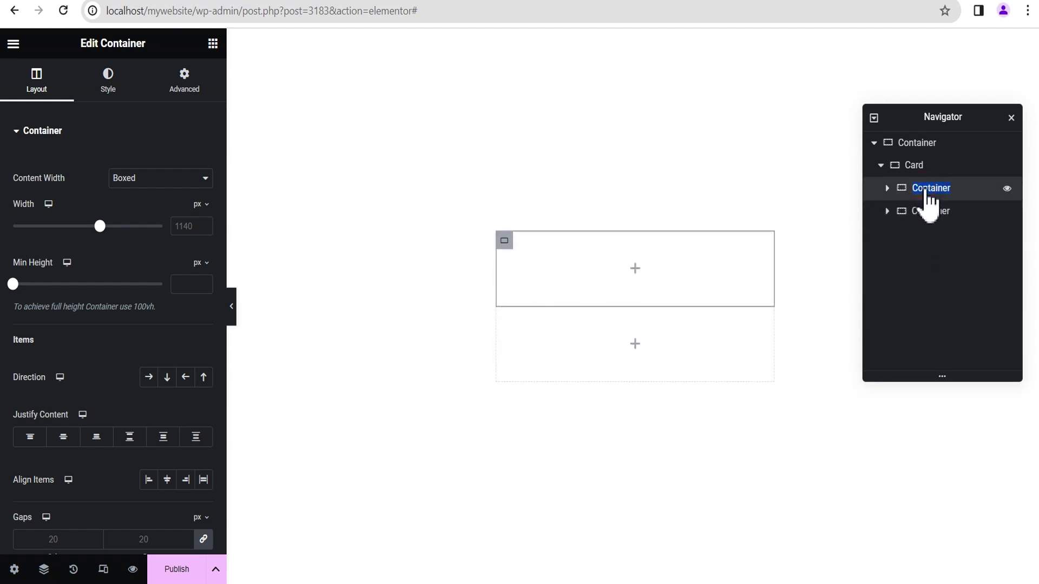
text(Card open)
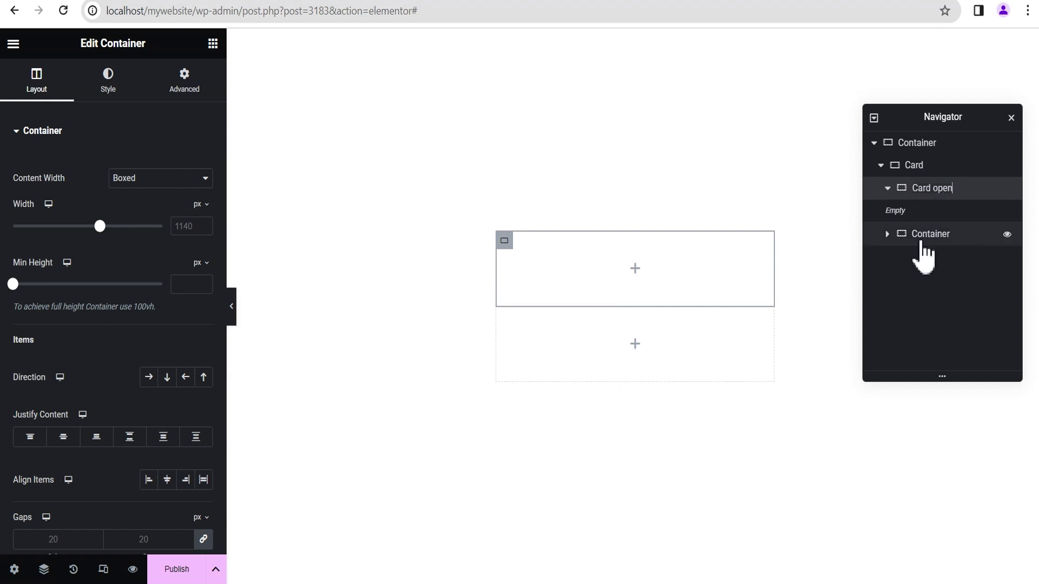
Rename the second container inside Card as "Card Details" in the Navigator
click(920, 234)
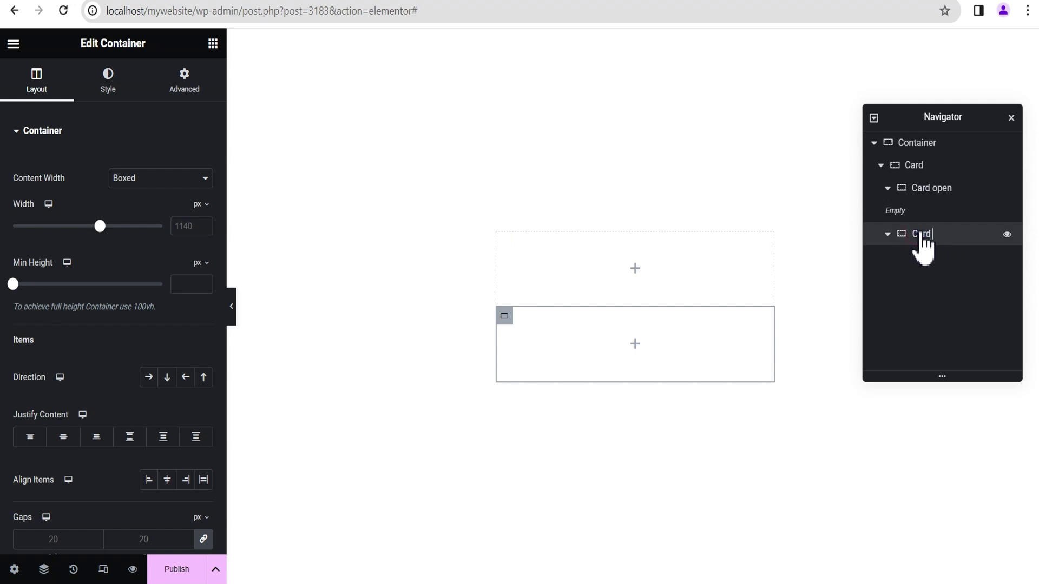
text(Card Details)
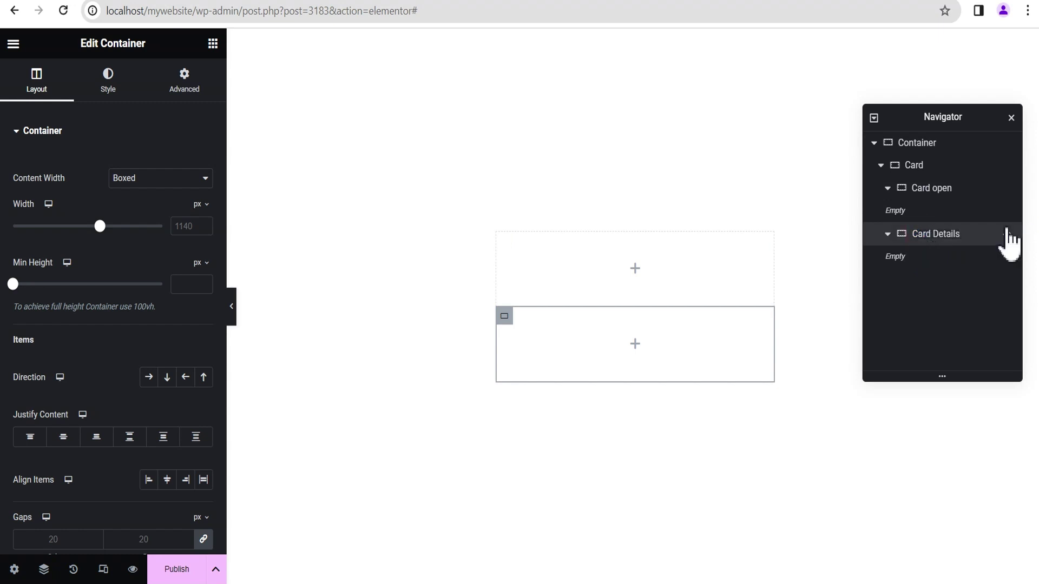
click(887, 234)
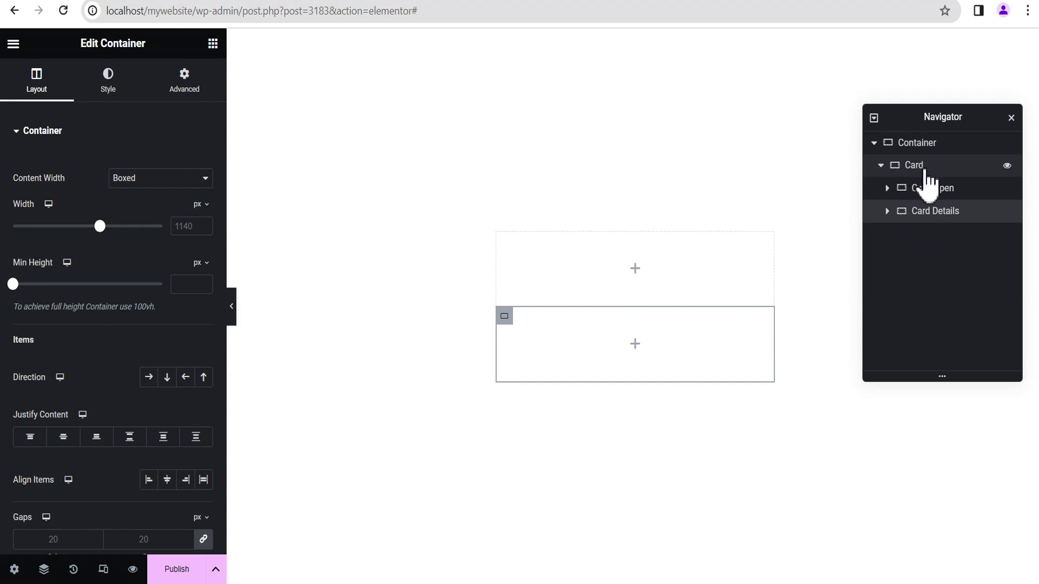
Set the Card container's content width to Full Width and its width to 300 px
click(926, 170)
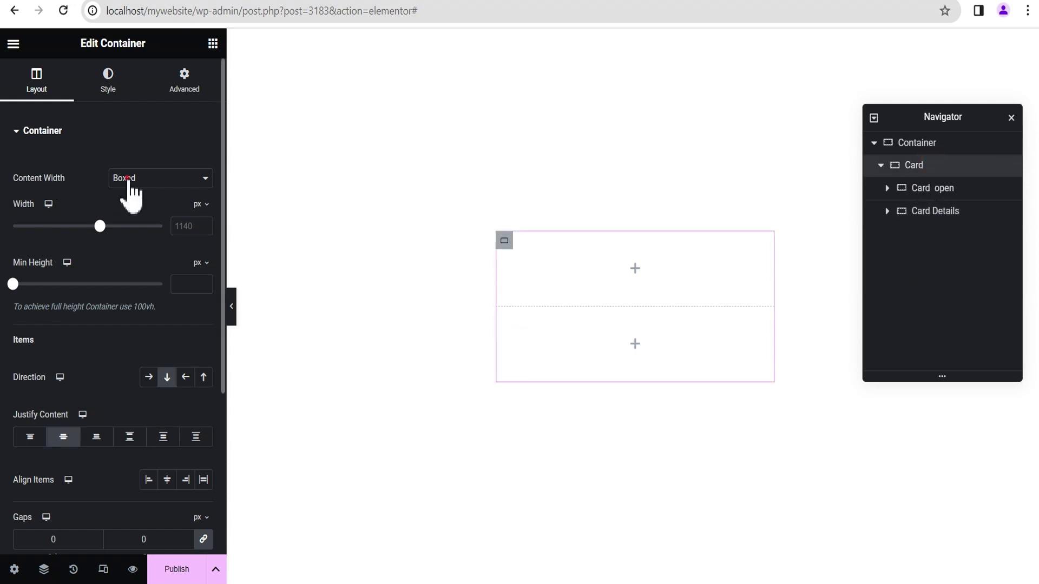
click(129, 179)
click(137, 204)
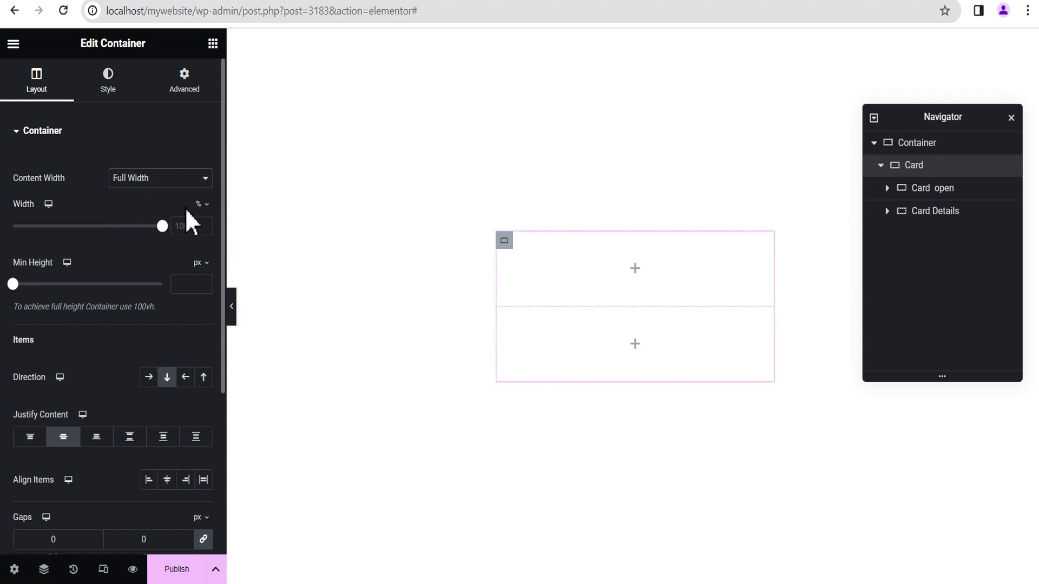
click(200, 204)
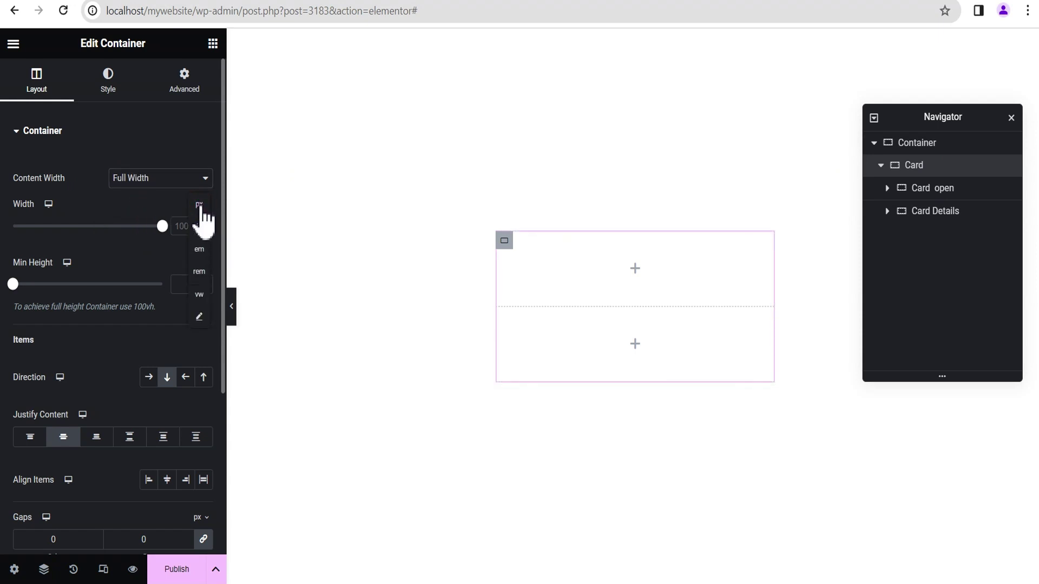
click(201, 214)
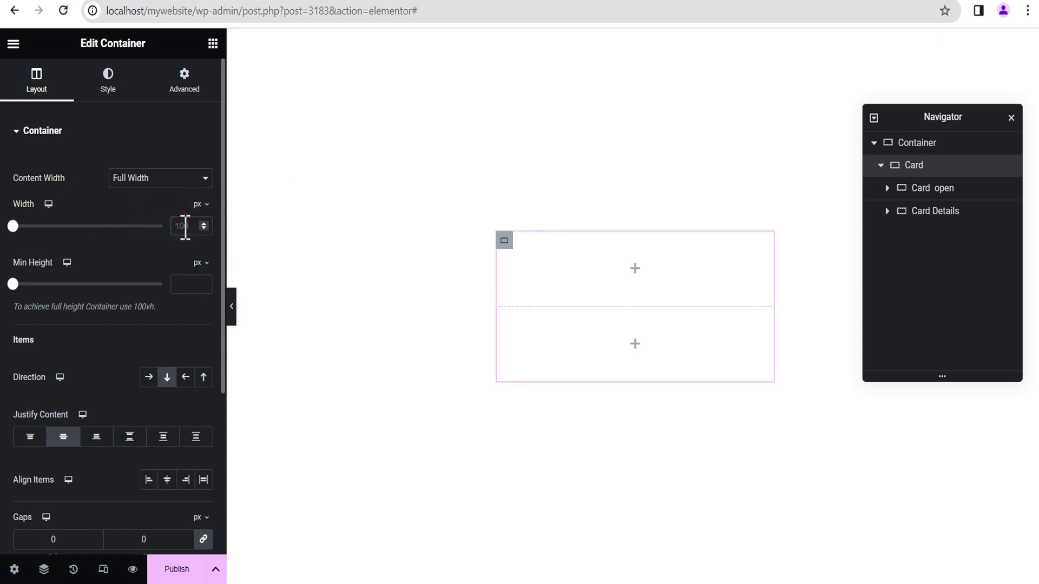
text(300)
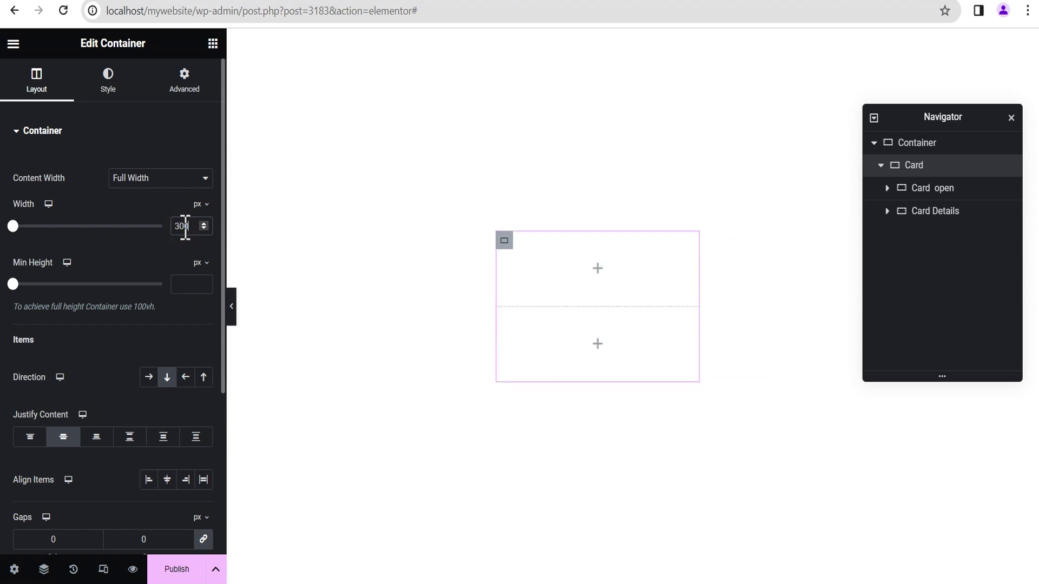
Add a Featured Image widget inside the Card open container and set its image resolution to Full
click(940, 196)
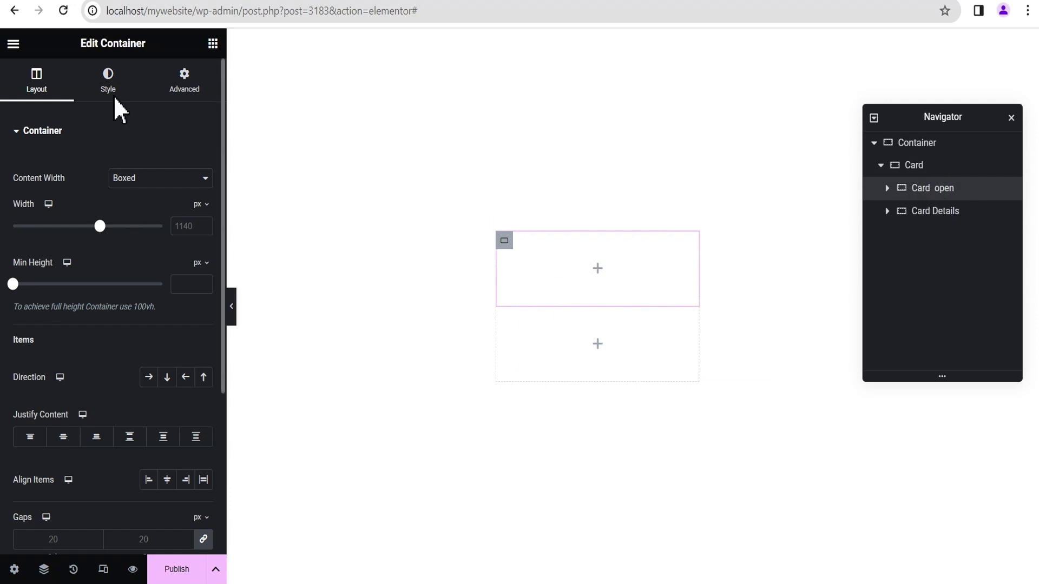
click(212, 44)
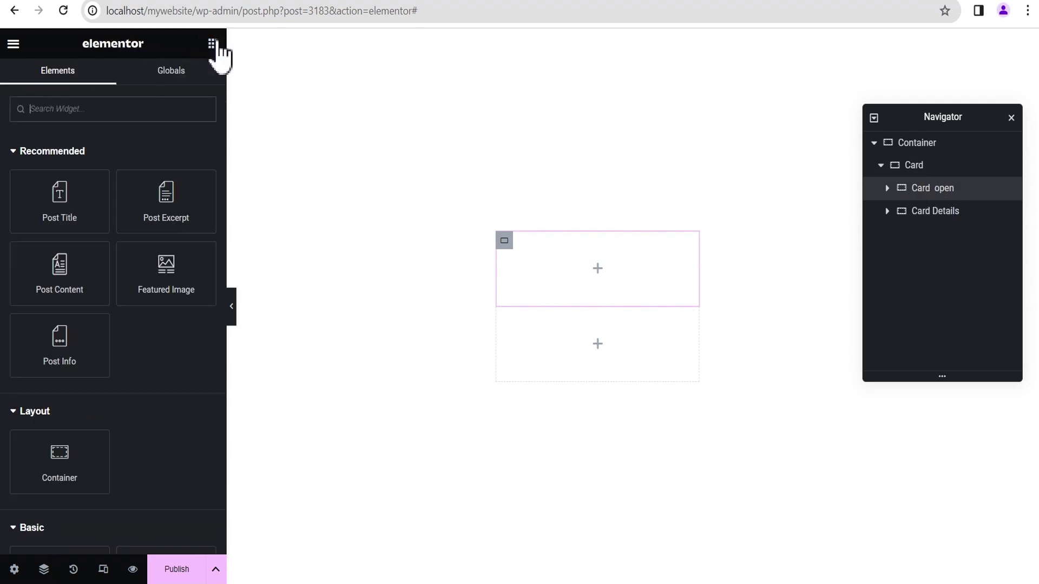
drag(162, 278, 615, 287)
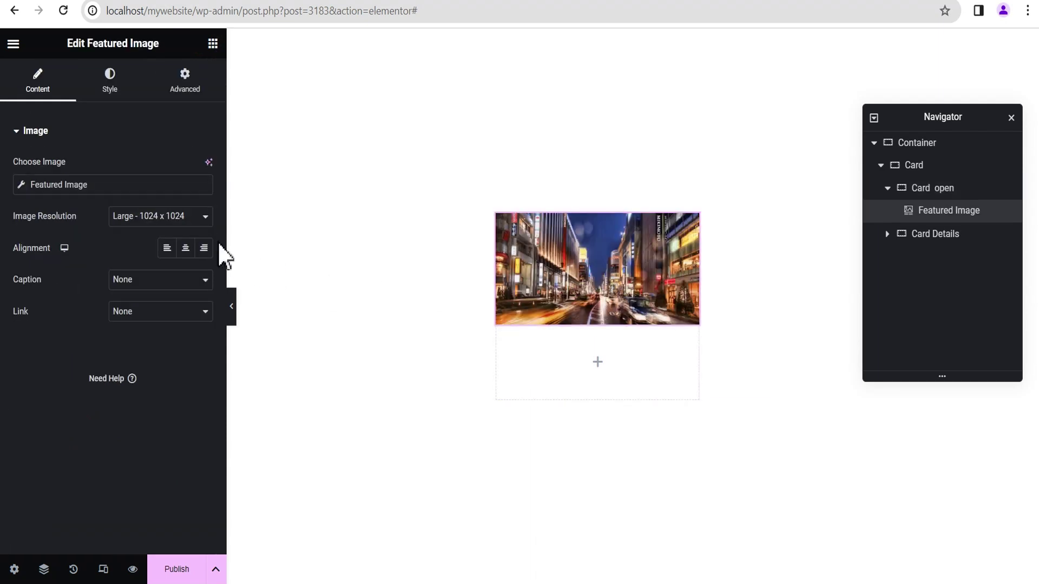
click(159, 216)
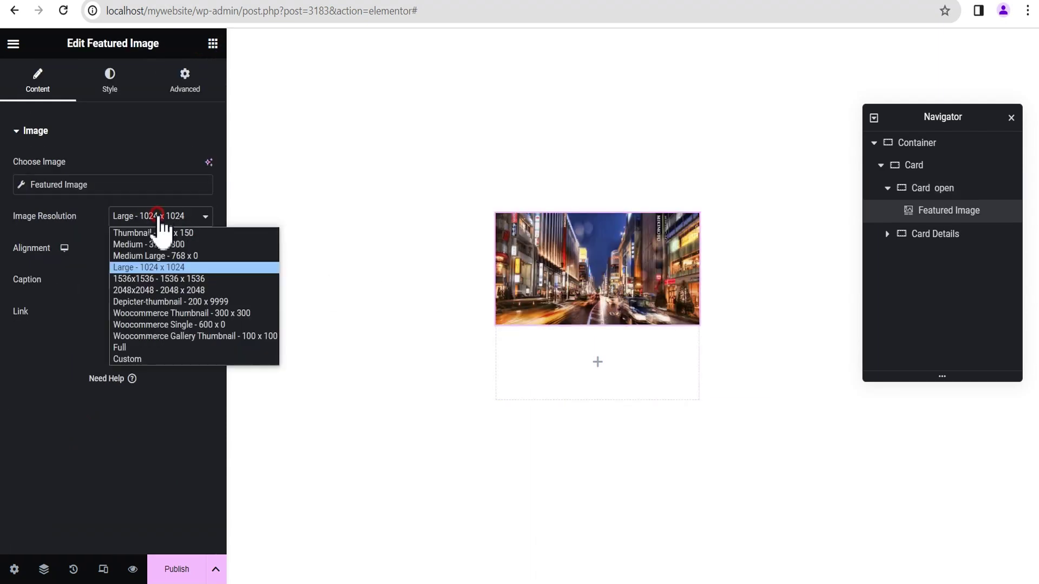
click(135, 348)
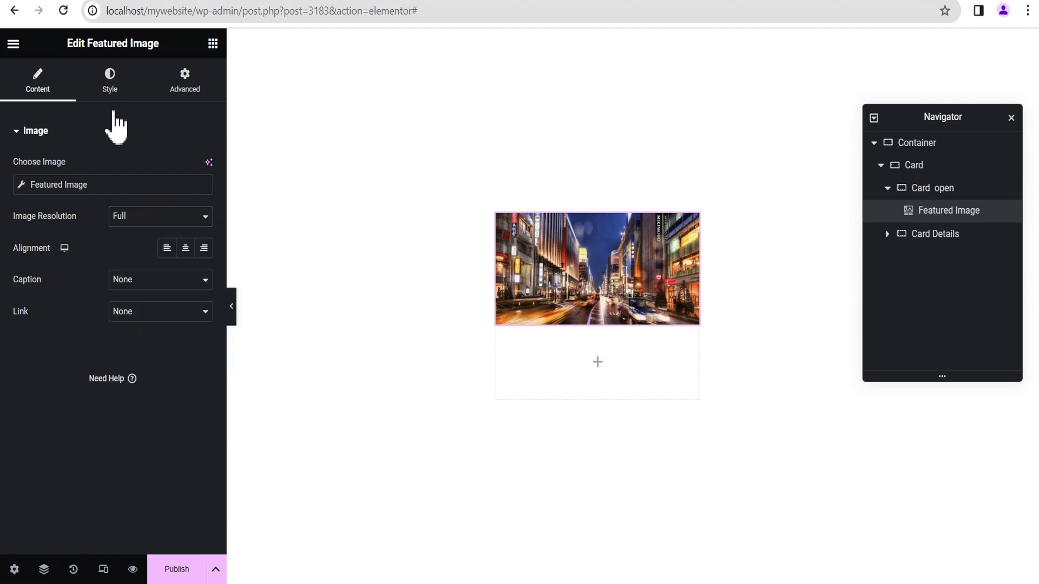
Size the featured image to 100% width and 400 px height, with object fit set to Cover
click(110, 90)
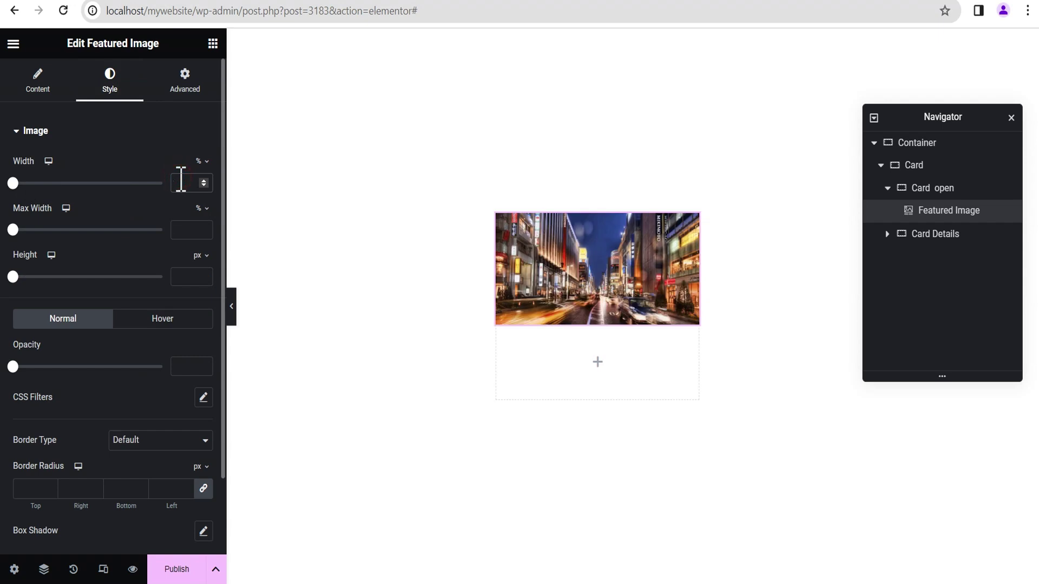
text(100)
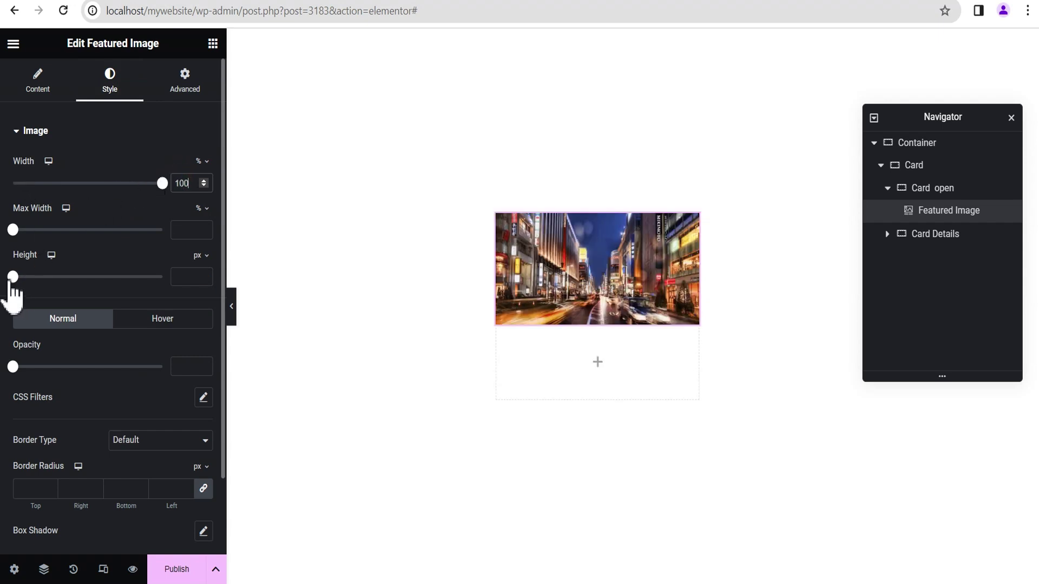
click(184, 277)
text(400)
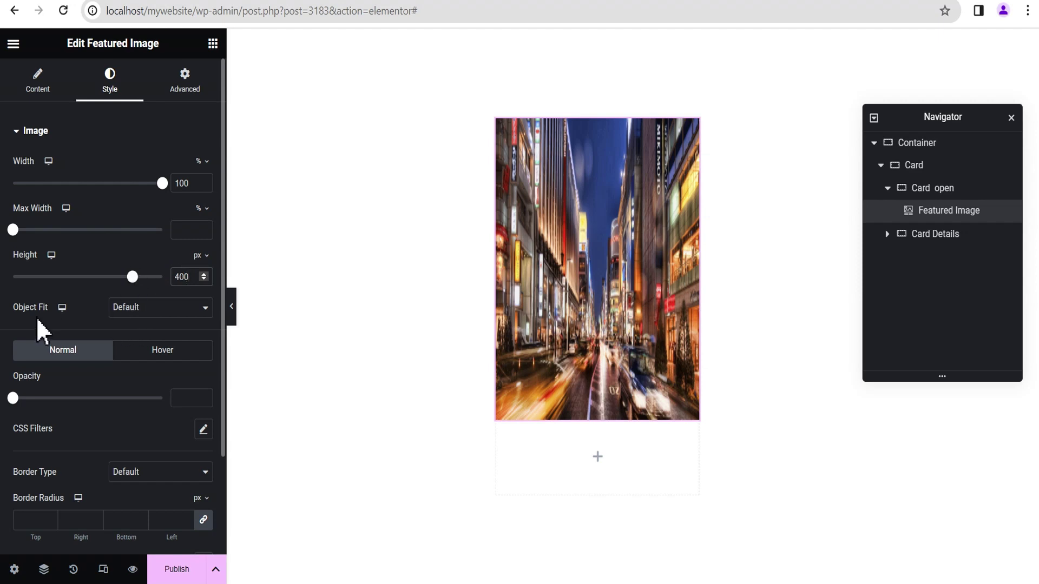
click(143, 309)
click(142, 347)
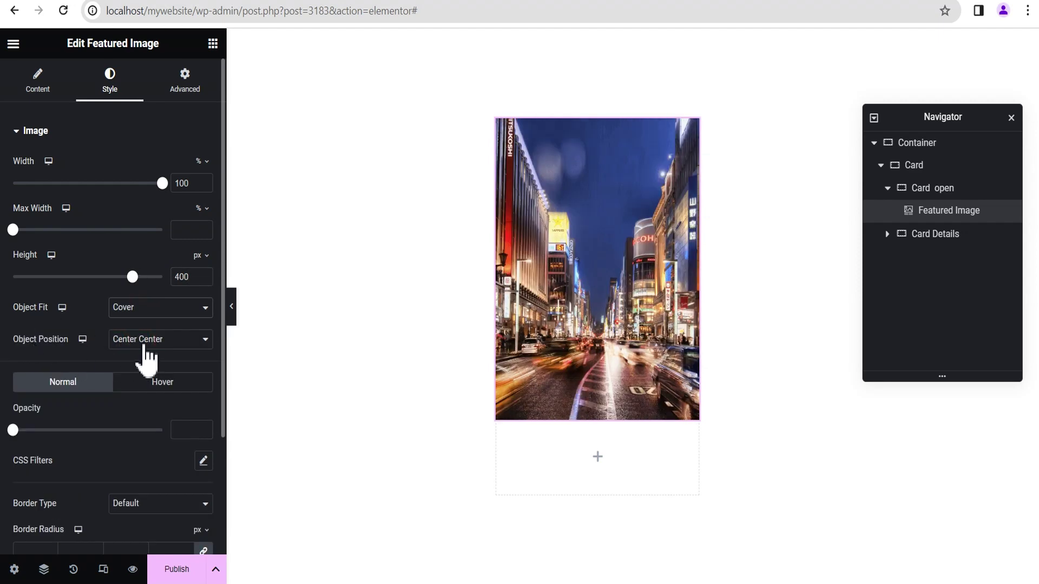
Unlink the featured image's border radius values and set Right and Bottom to 30 px
scroll(144, 360, down, 3)
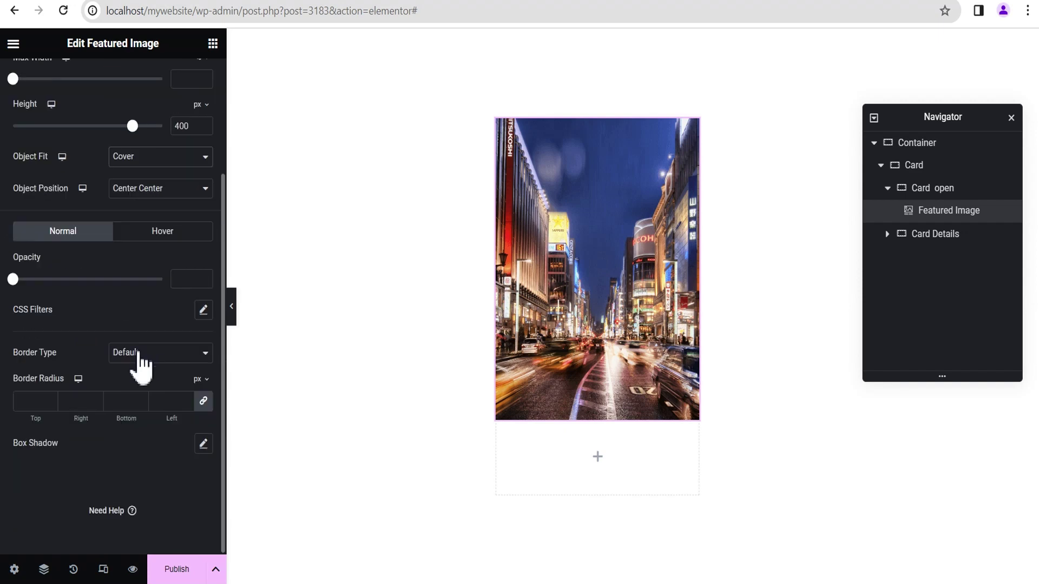
click(204, 401)
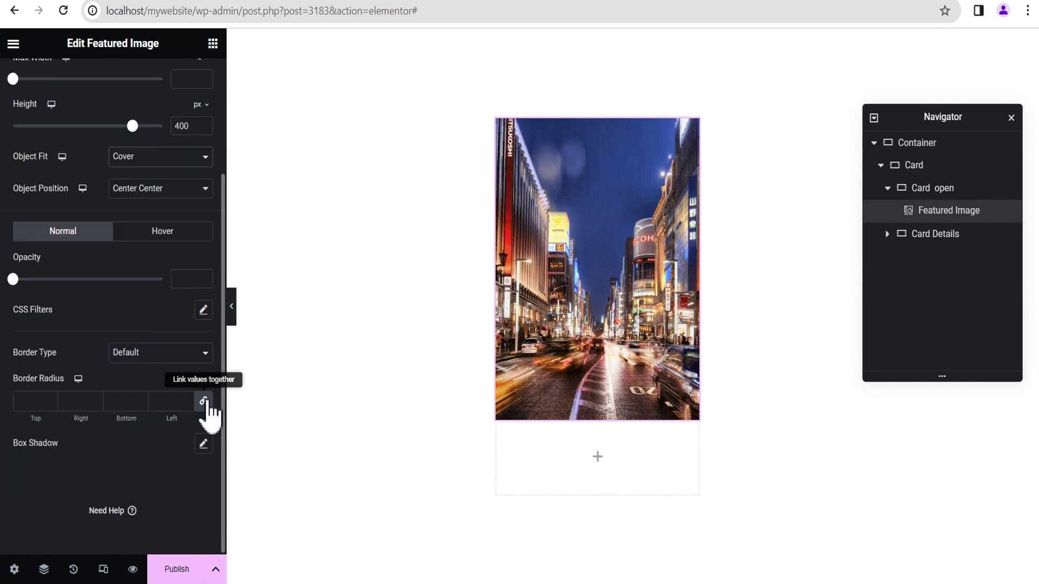
click(77, 401)
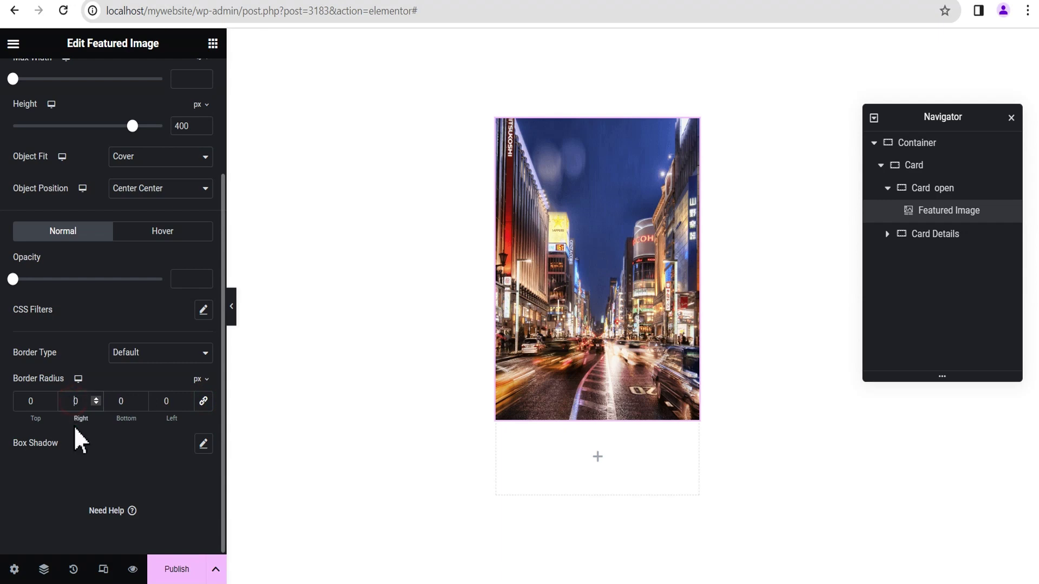
text(3)
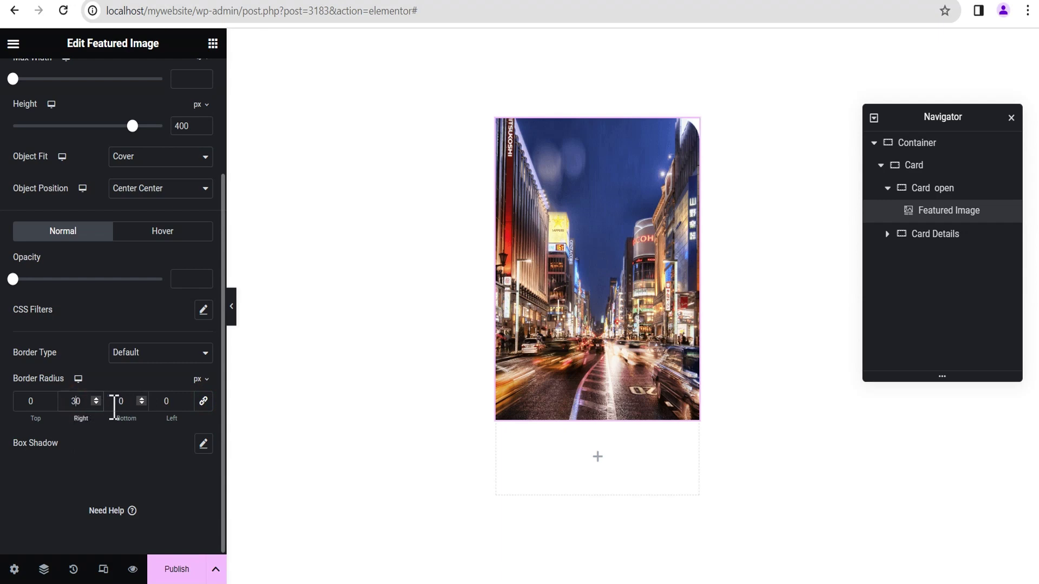
click(114, 401)
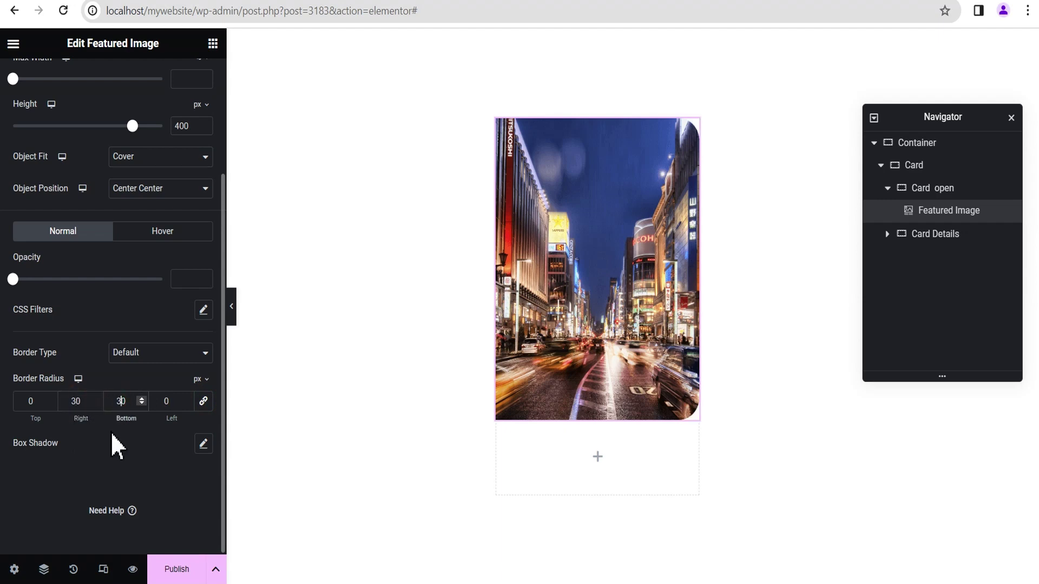
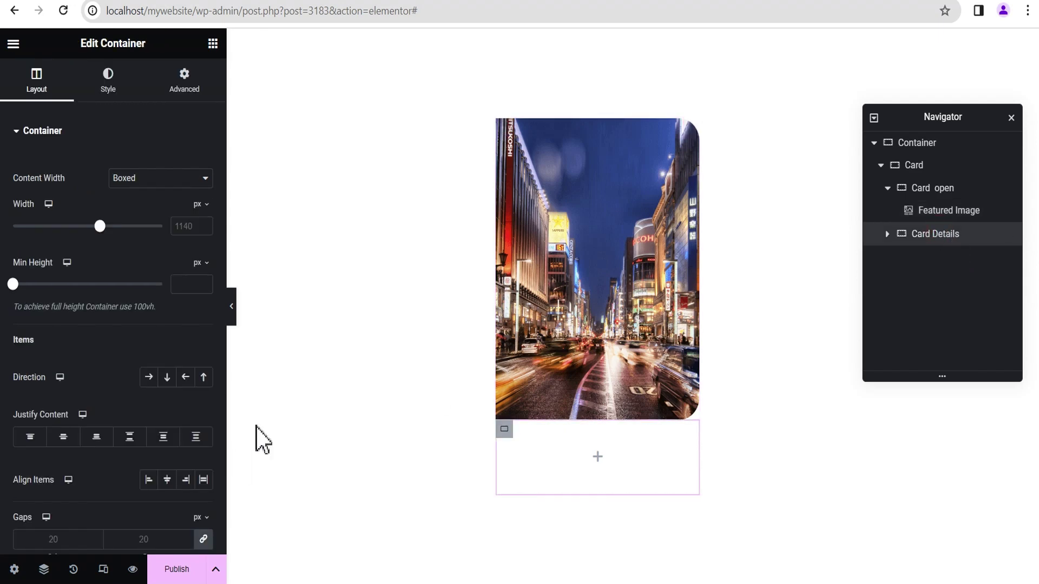
Give the Card Details container a column direction, centered justification, and items aligned to the start
click(167, 377)
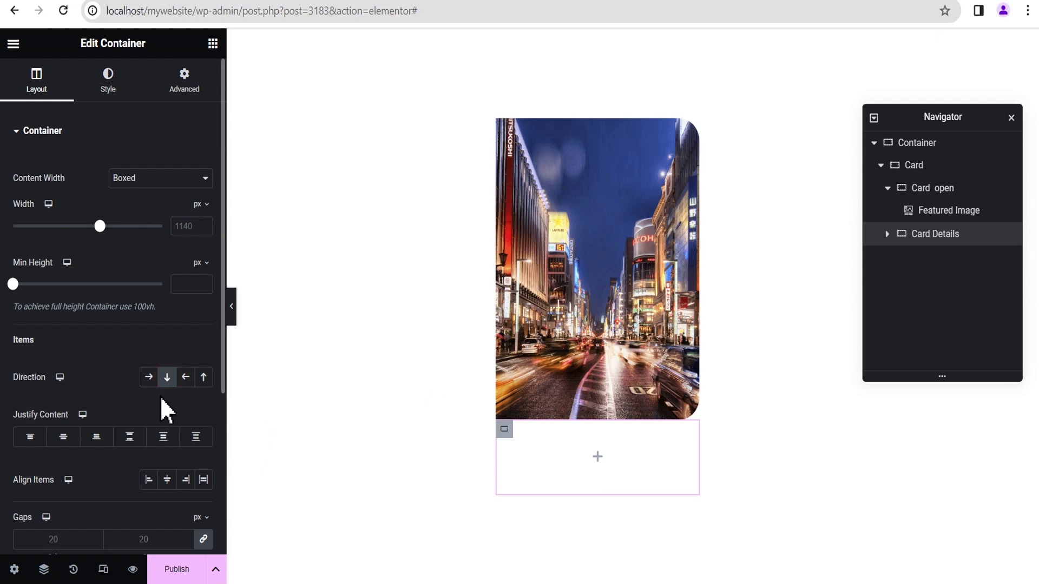
scroll(165, 411, down, 2)
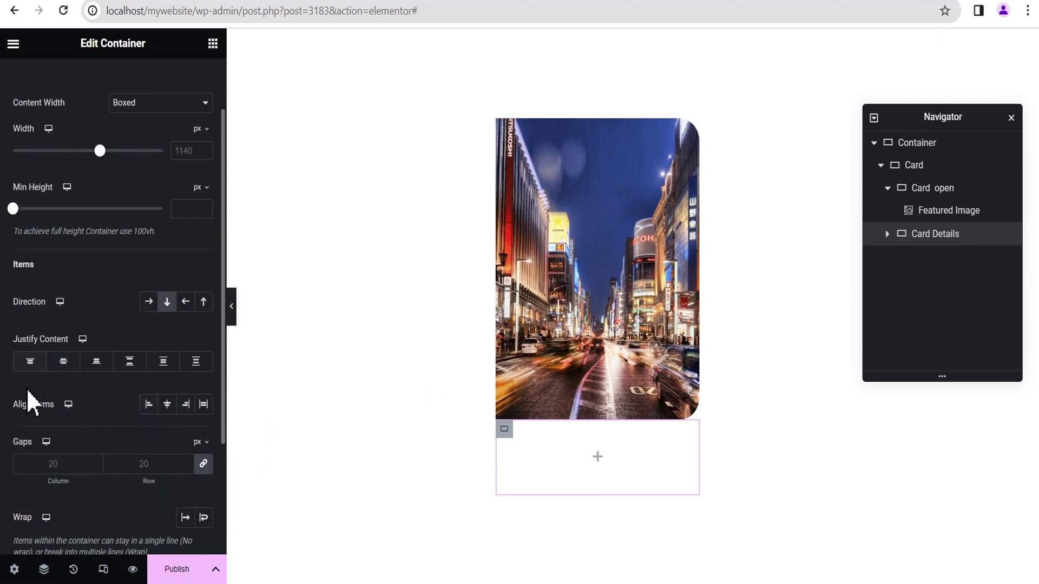
click(63, 363)
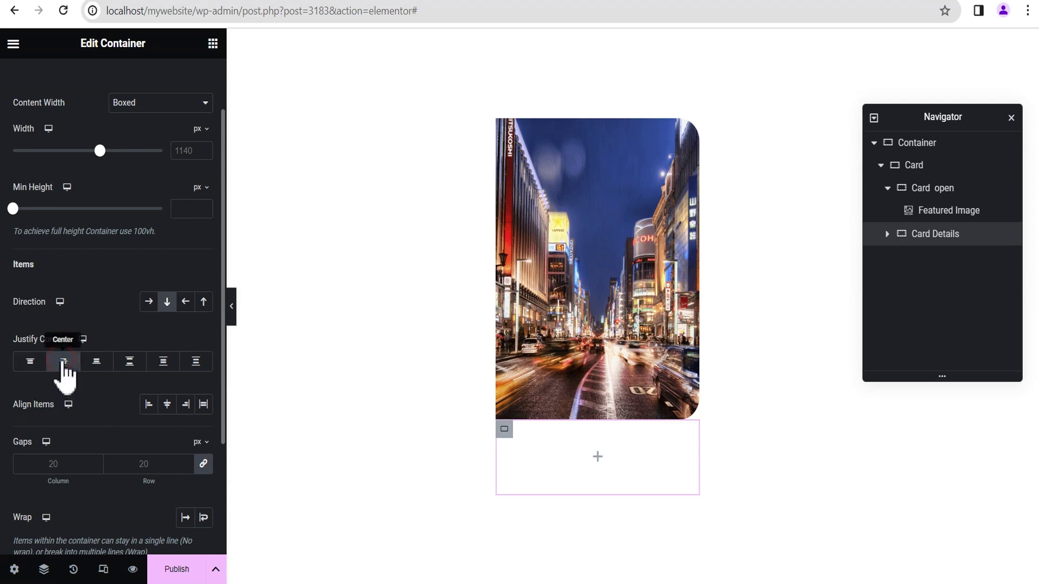
click(147, 405)
scroll(127, 417, down, 2)
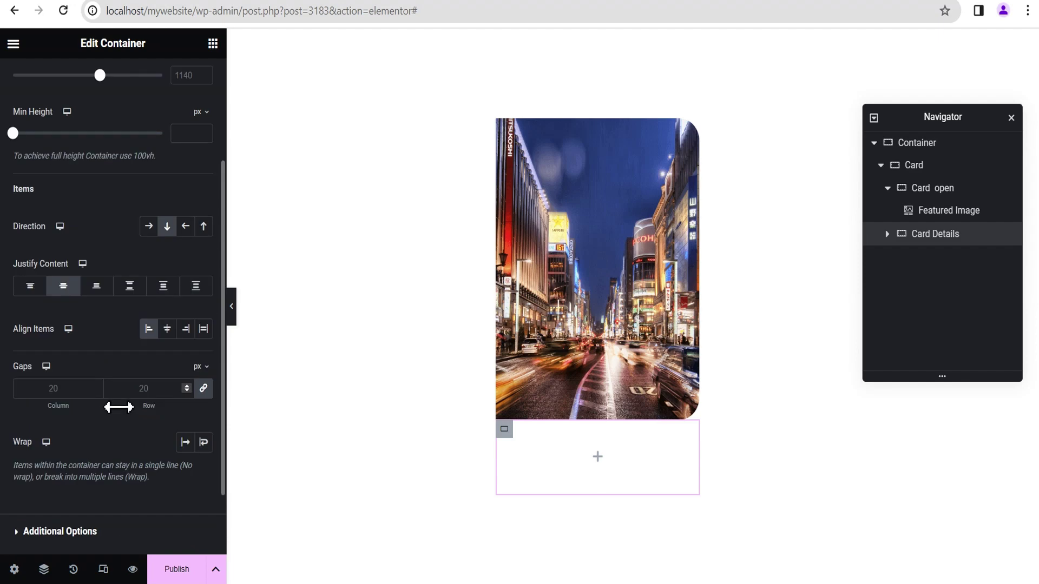
scroll(130, 428, up, 4)
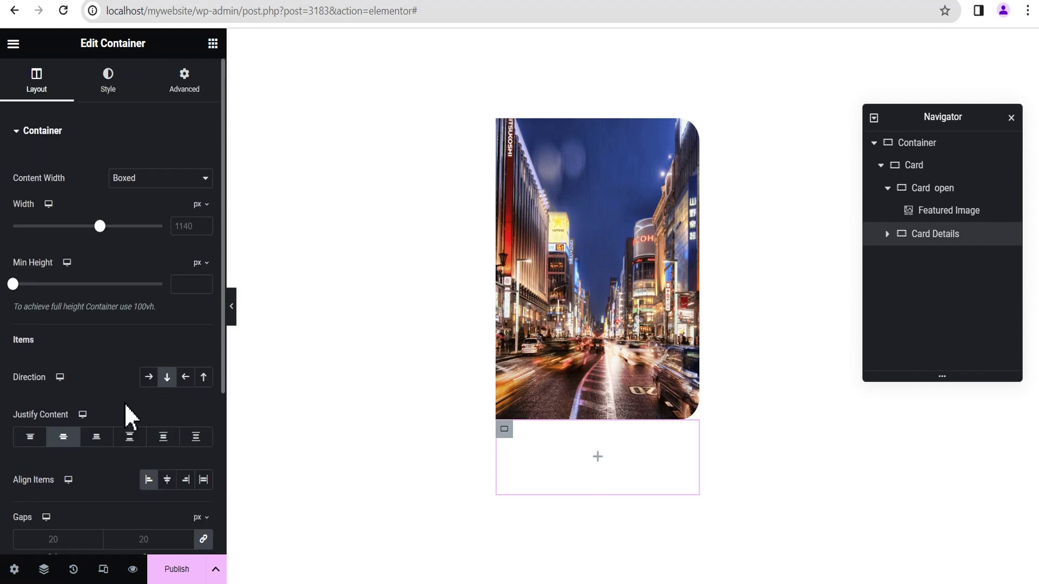
Set the Card Details container's minimum height to 400 px
click(109, 89)
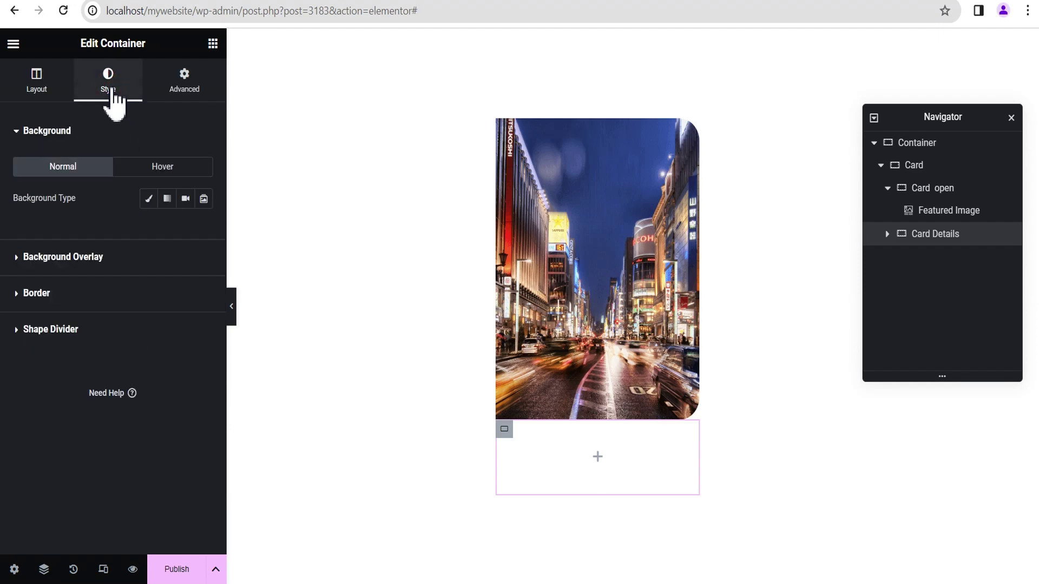
click(35, 89)
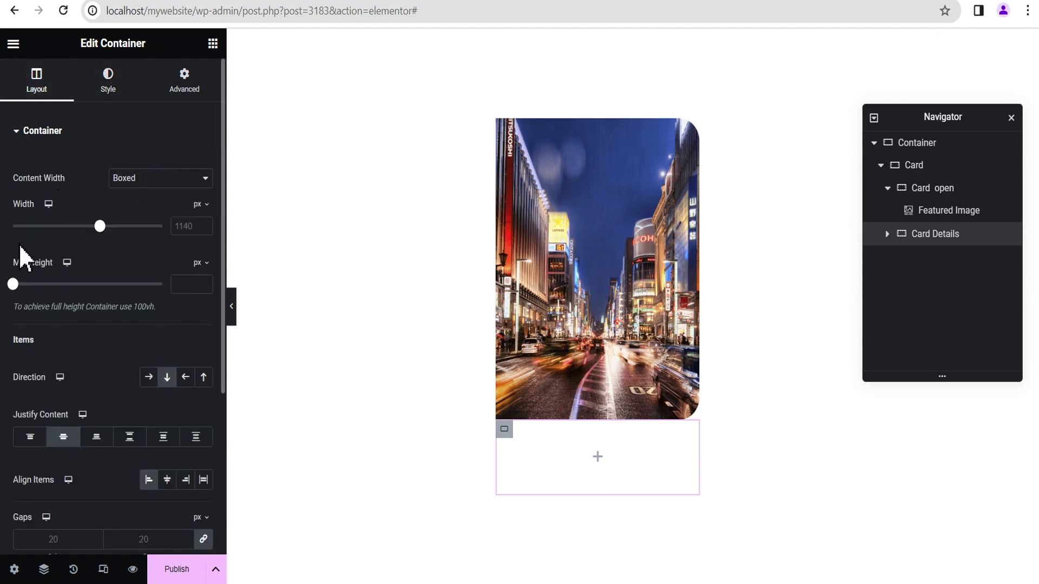
click(189, 284)
text(400)
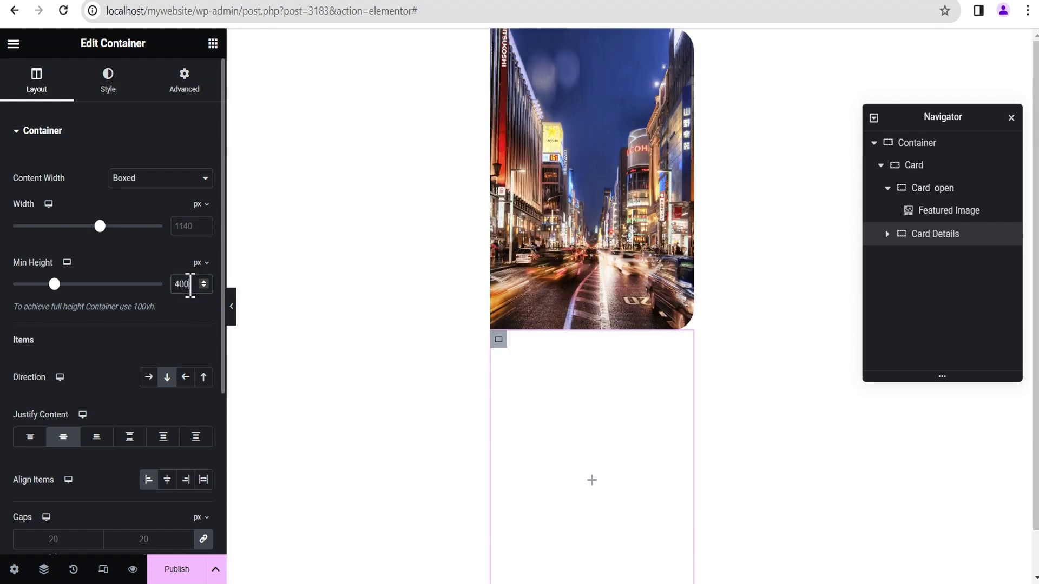
Set the Card Details container's unlinked Right and Bottom border radii to 30 px and add a box shadow
click(109, 103)
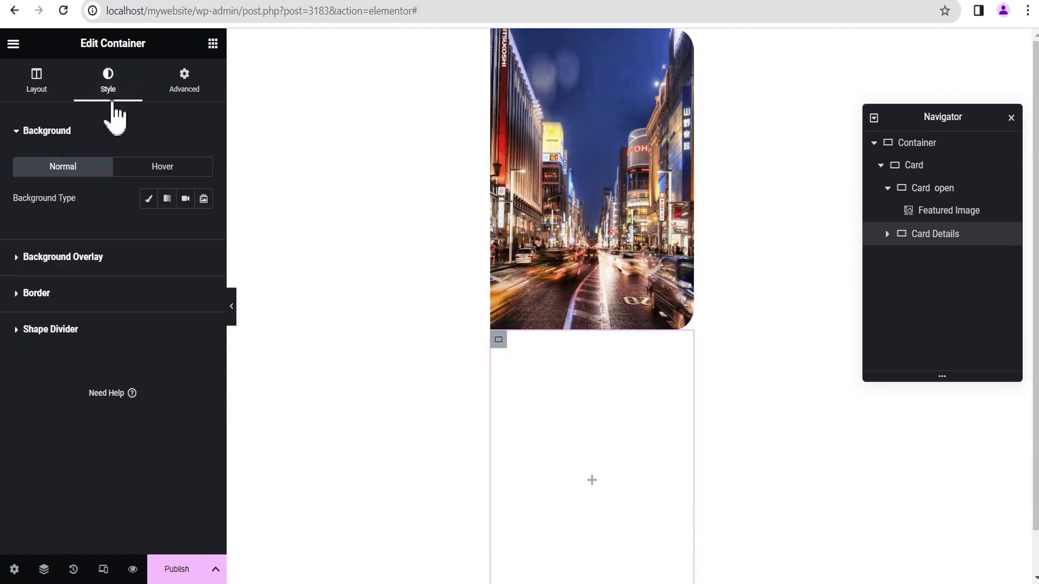
click(54, 296)
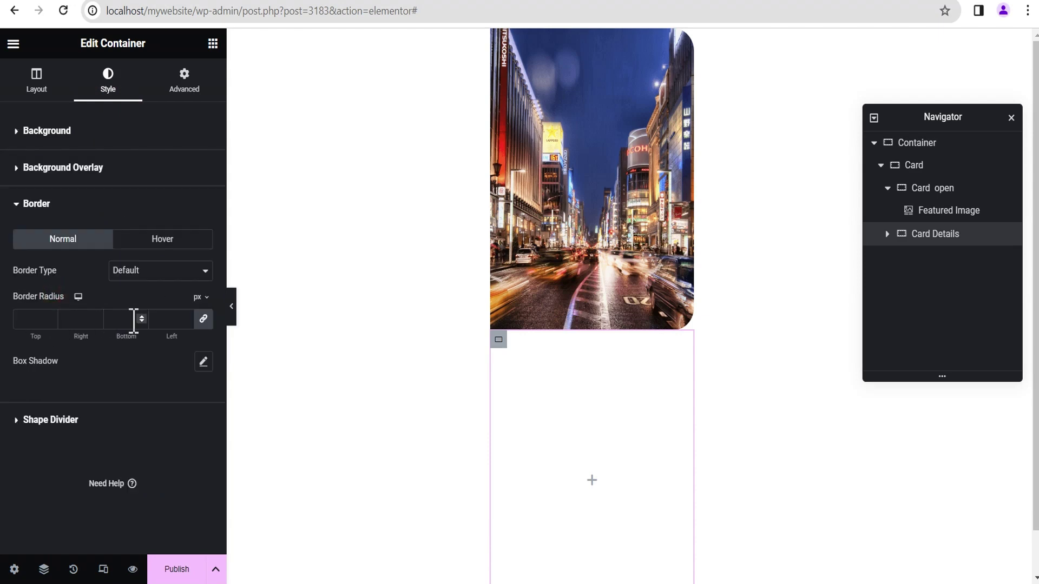
click(204, 320)
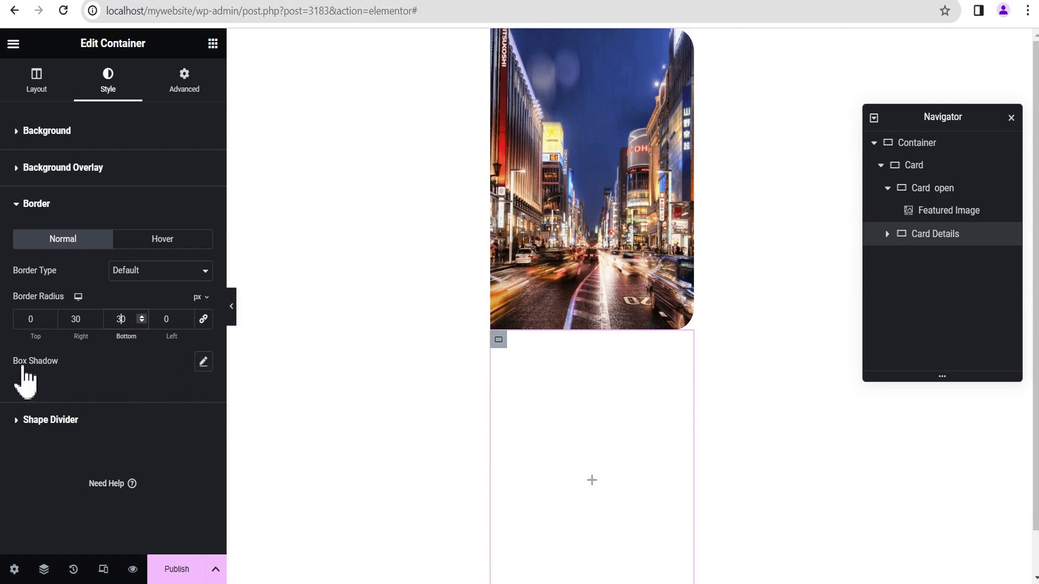
click(203, 361)
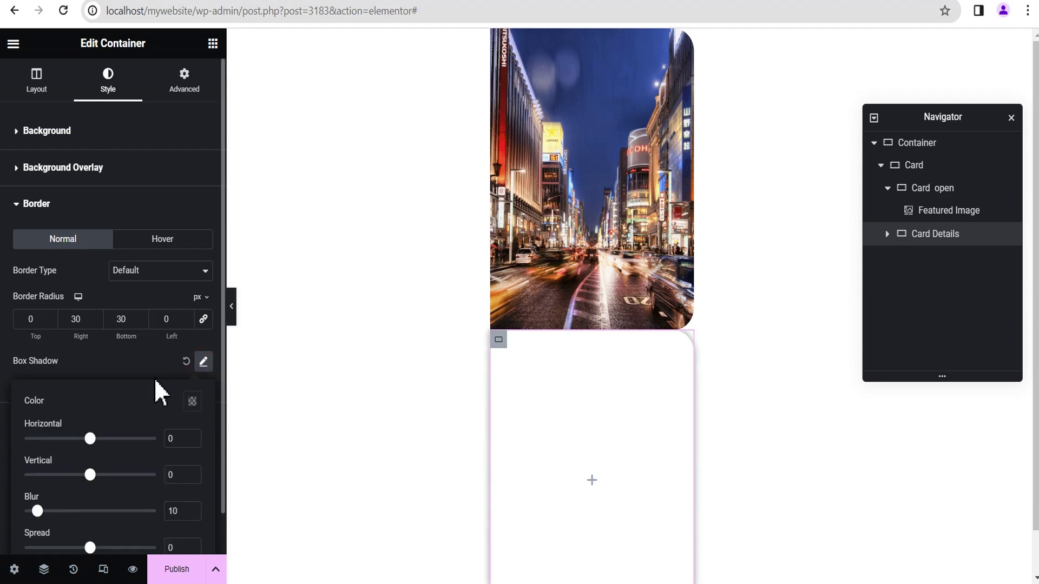
Set the Card Details container's box shadow color to rgba(173, 7, 7, 0.5)
scroll(154, 378, down, 1)
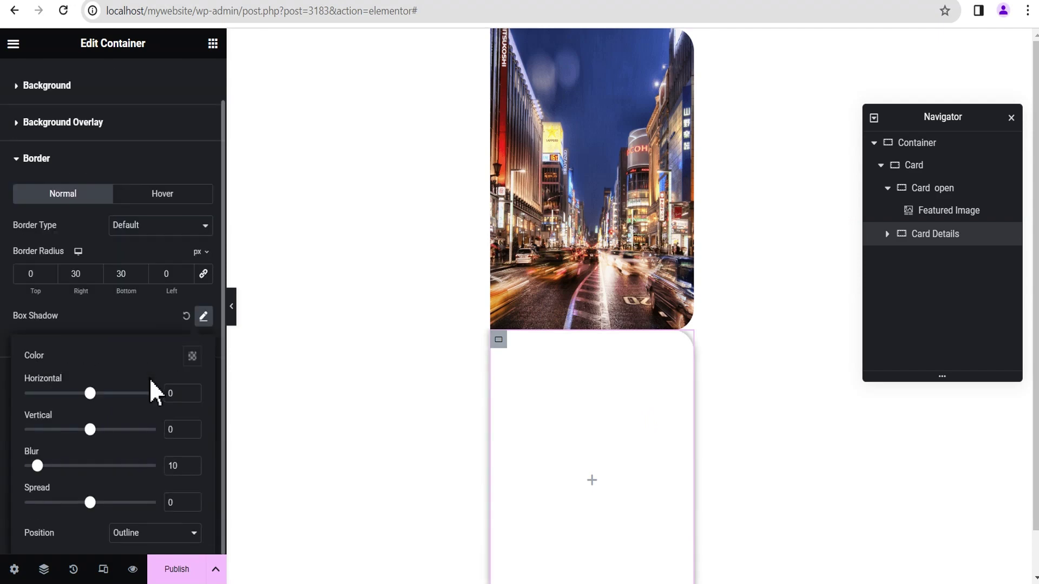
click(193, 359)
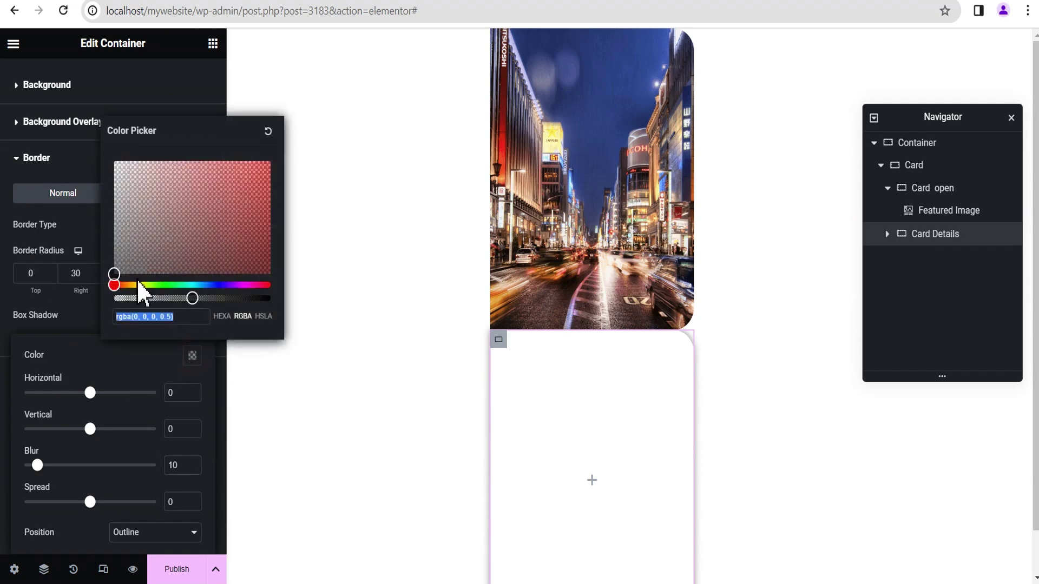
drag(111, 273, 264, 201)
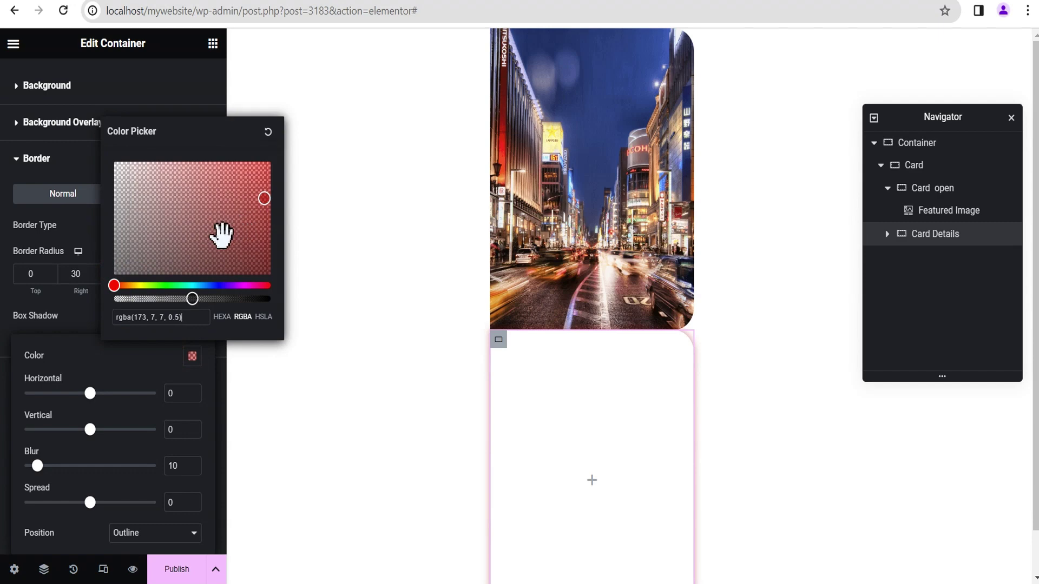
click(122, 376)
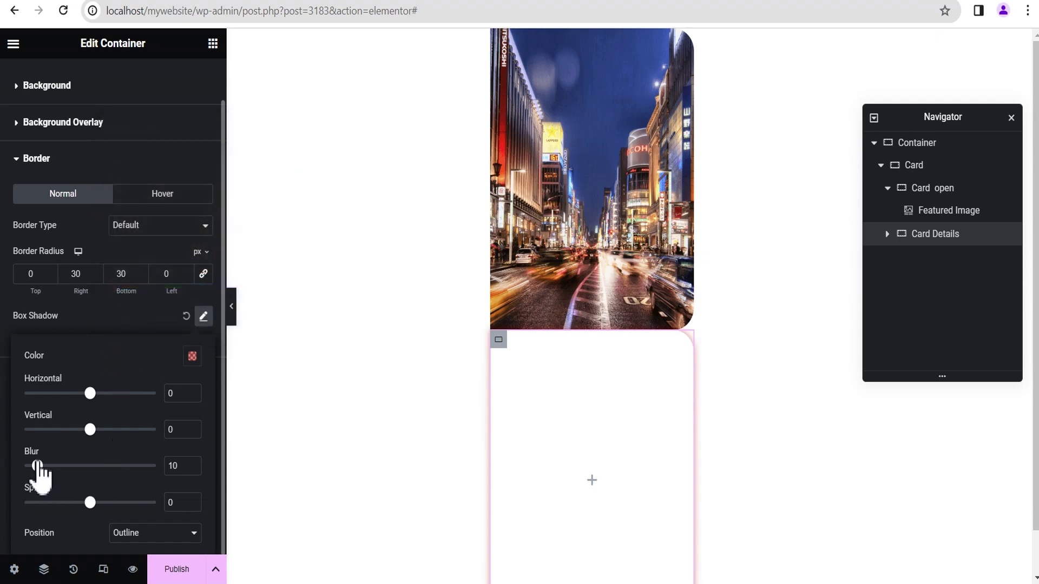
Set the Card Details box shadow's blur to 30 and its position to Inset, and preview the card without the editing panel
double_click(177, 465)
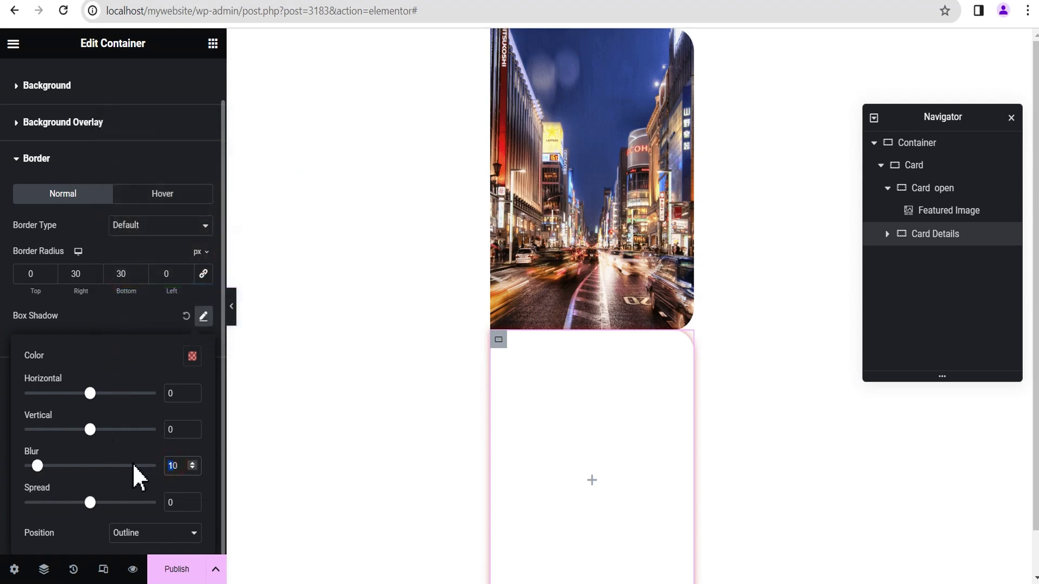
click(138, 541)
click(130, 556)
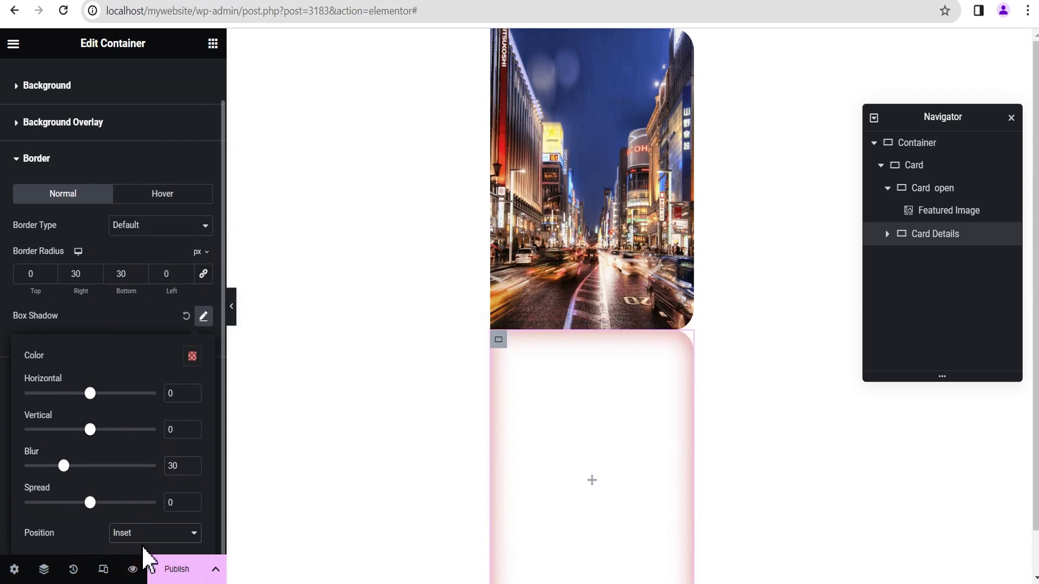
click(232, 313)
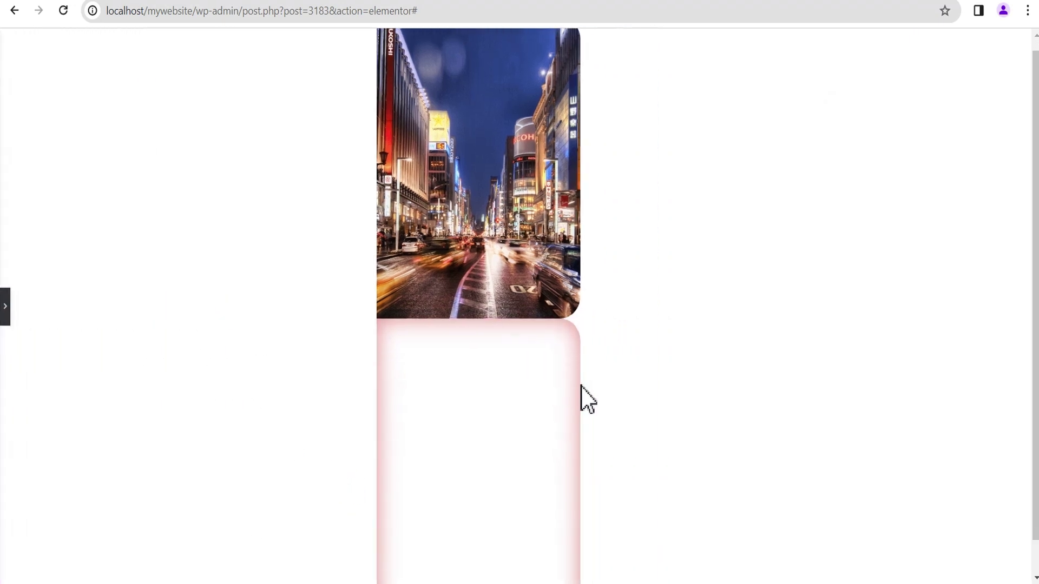
click(5, 311)
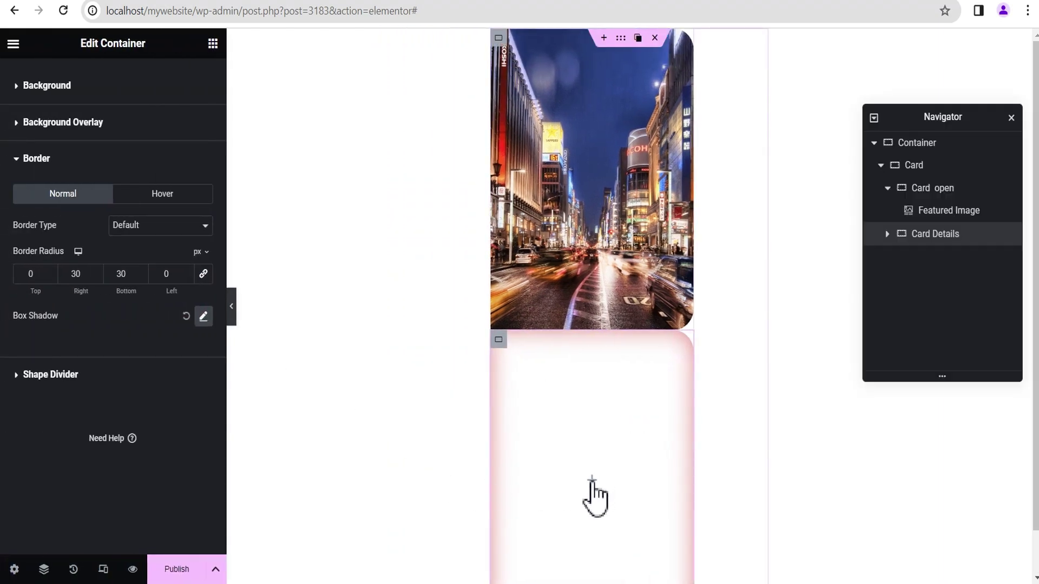
Add a Post Title widget inside the Card Details container
click(592, 480)
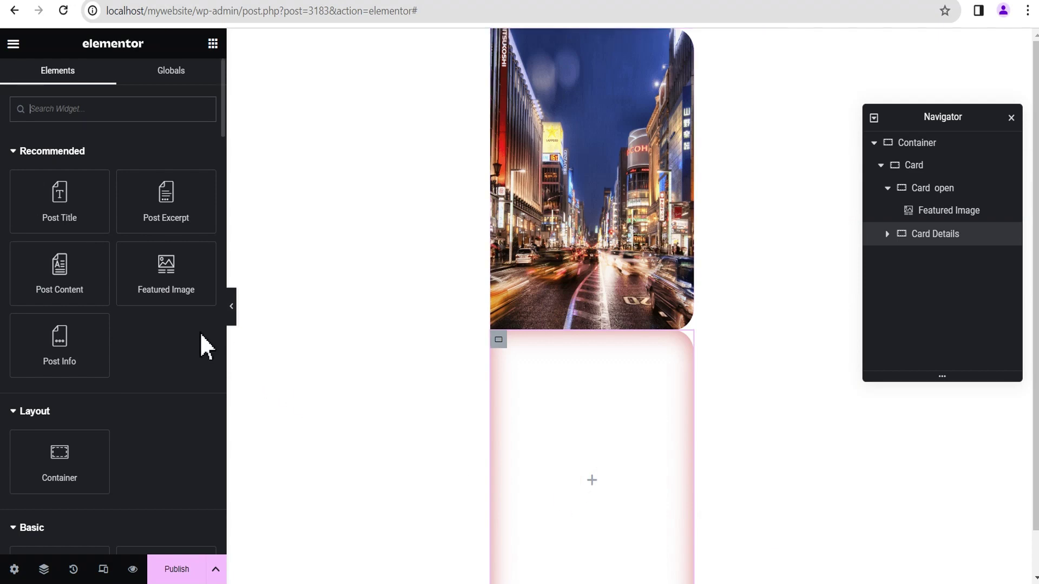
drag(58, 216, 561, 487)
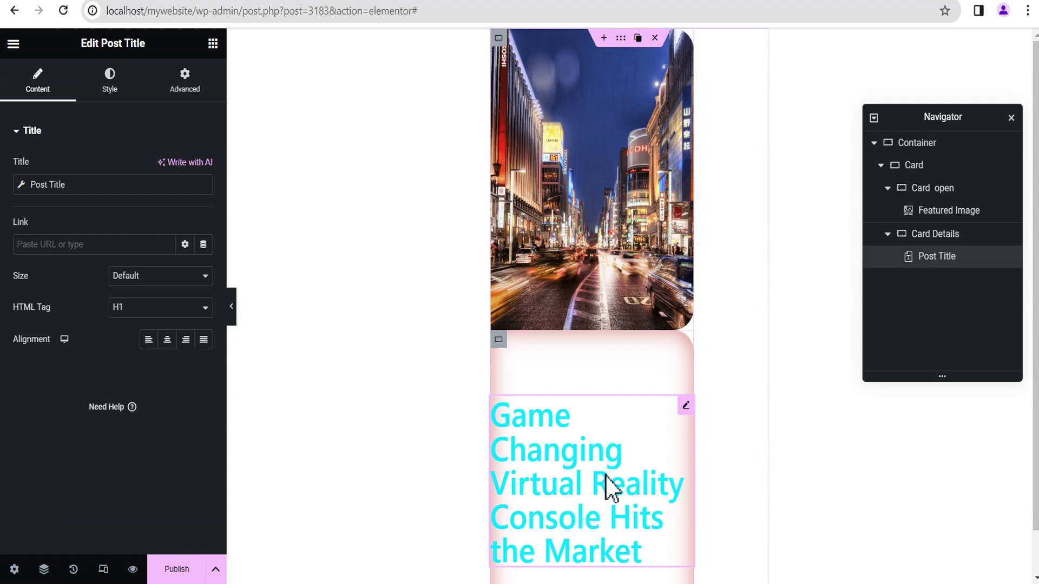
Unlink the Card Details container's padding and set Top 20, Right 15, Bottom 20 and Left 20 px
click(935, 237)
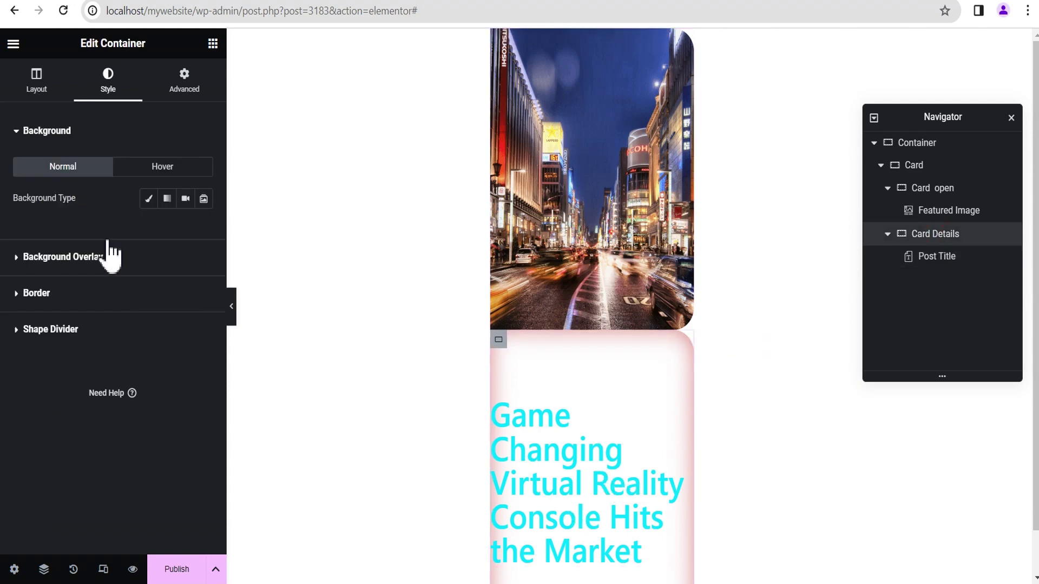
click(184, 87)
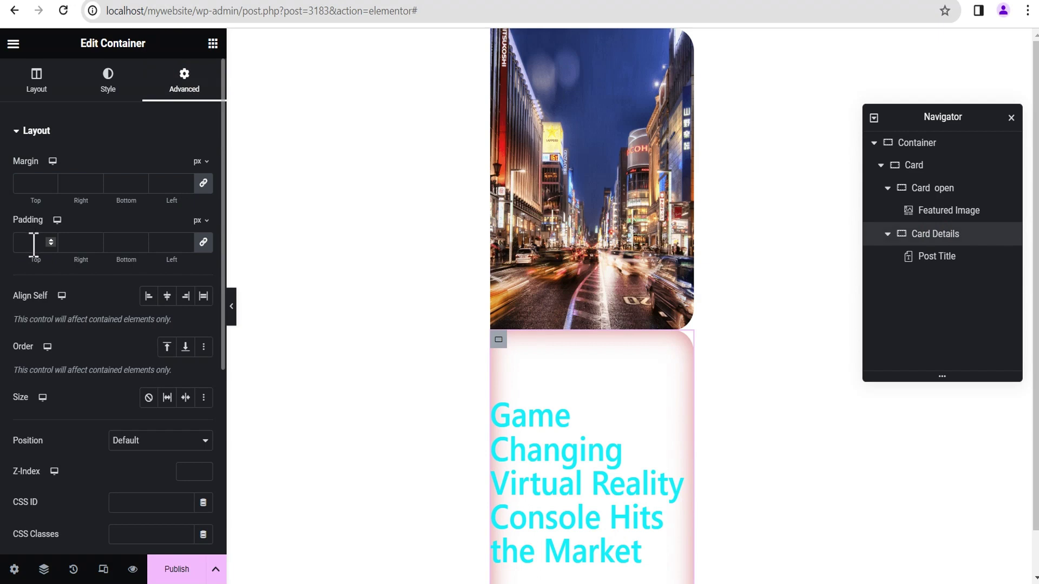
click(203, 243)
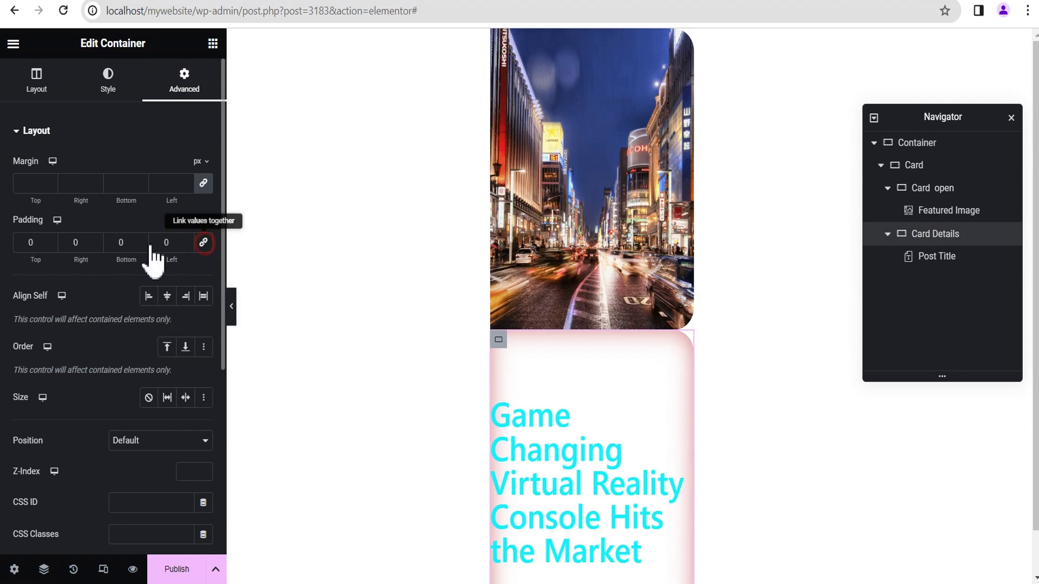
click(28, 243)
text(2)
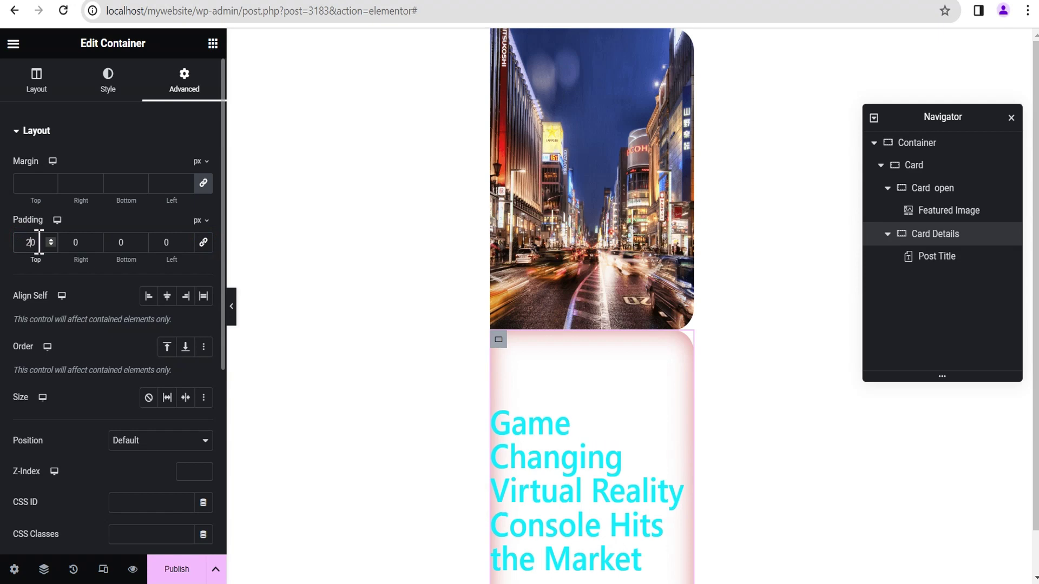
click(115, 242)
text(2)
double_click(77, 243)
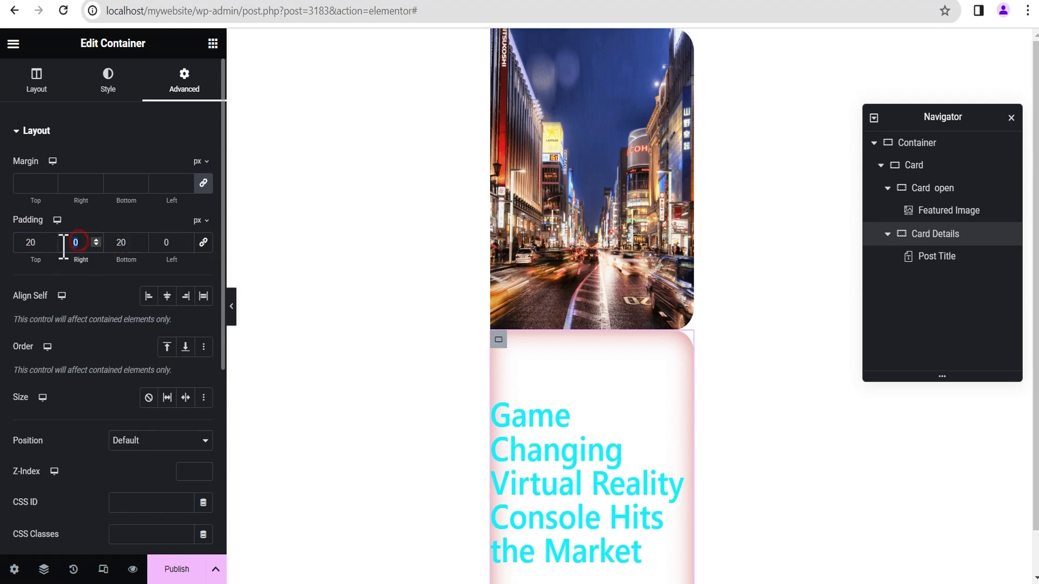
text(15)
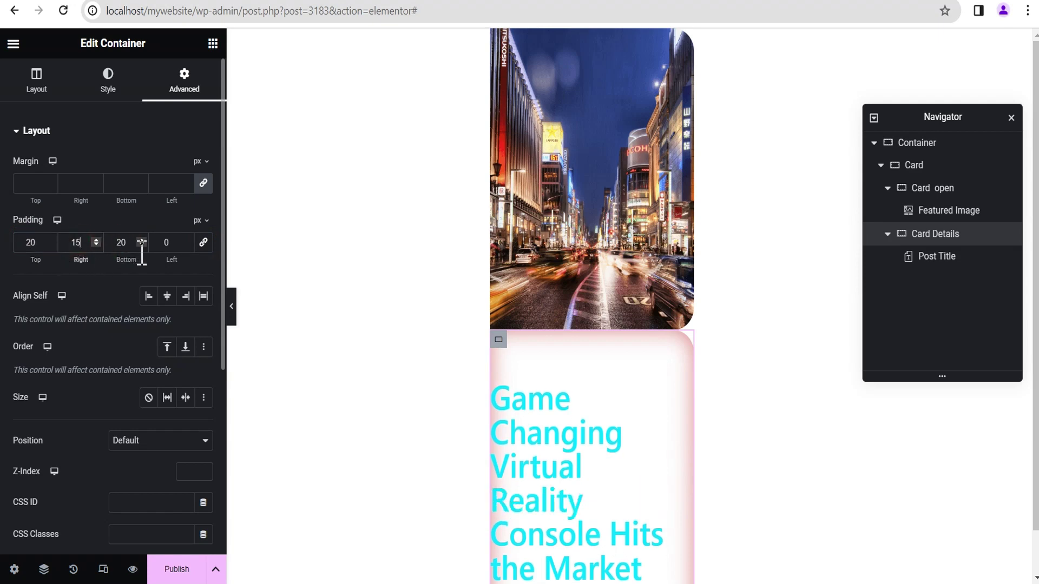
click(163, 243)
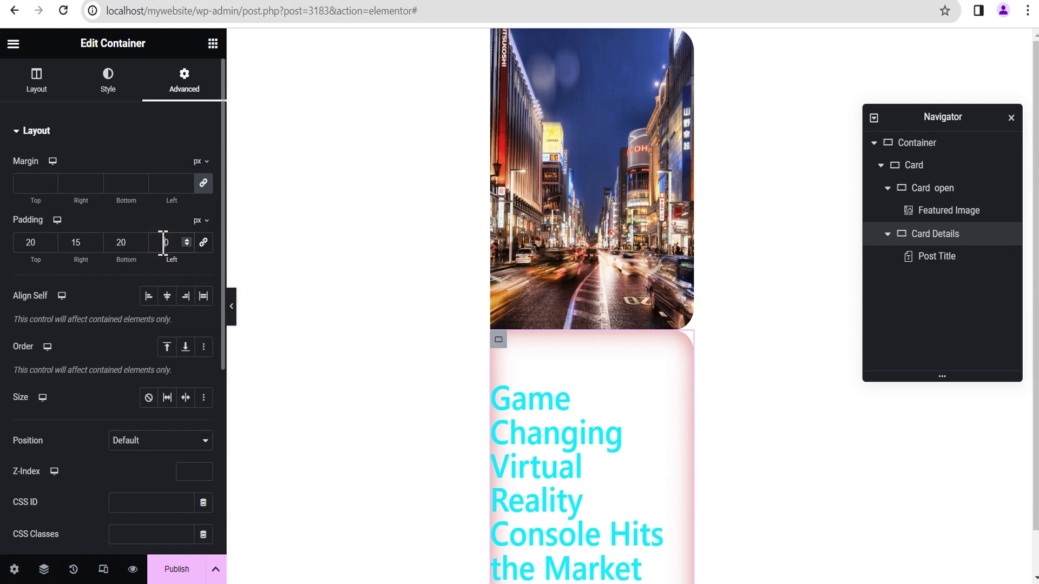
text(2)
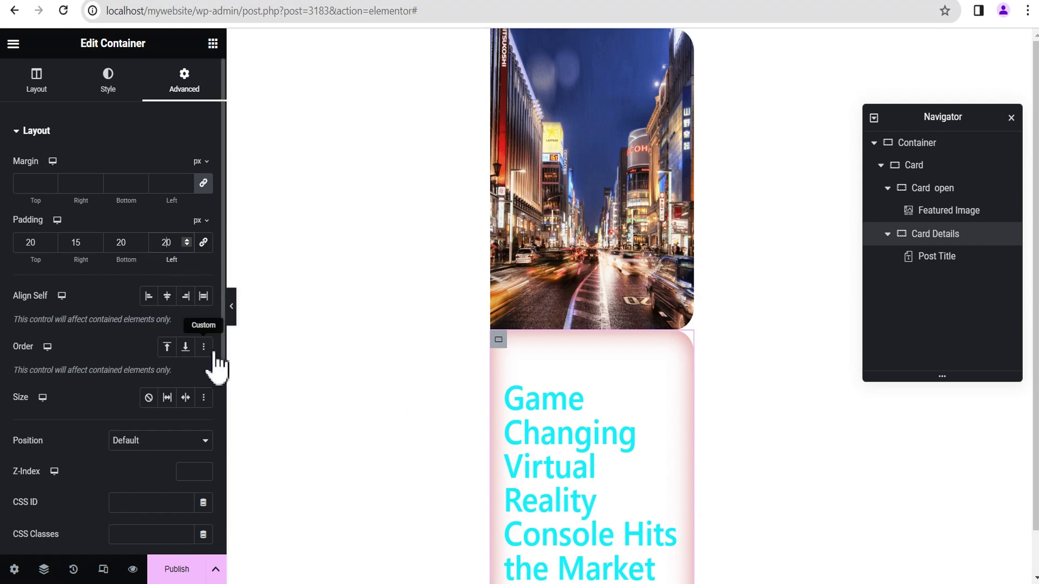
Set the Post Title widget's text color to black (#000000)
scroll(605, 427, down, 1)
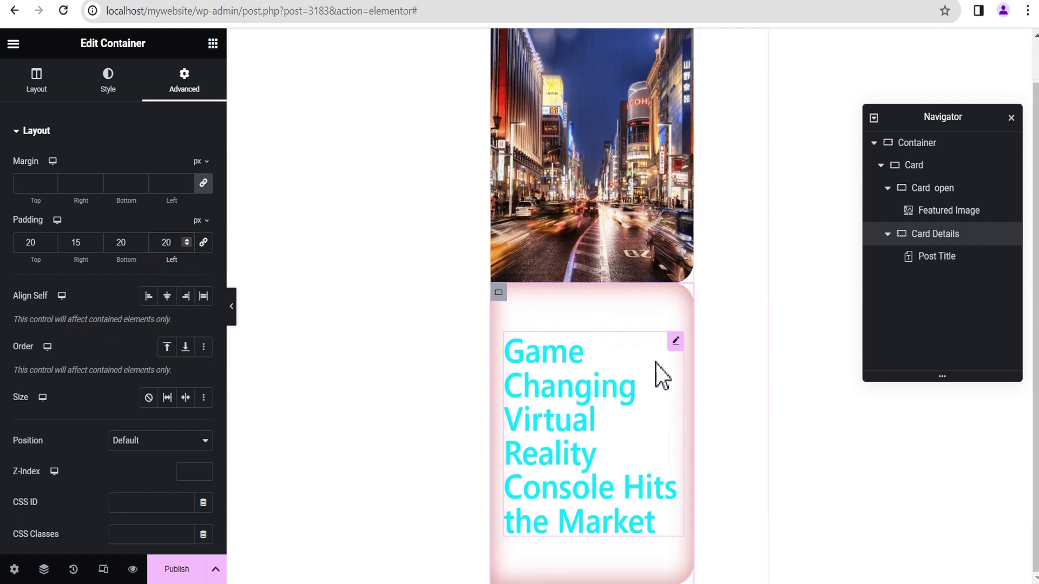
click(676, 342)
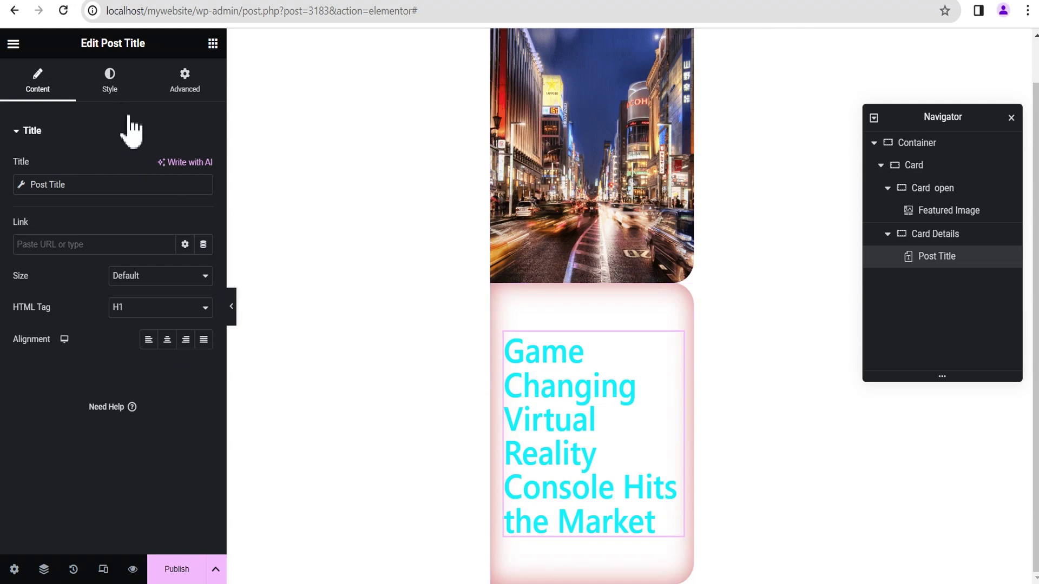
click(109, 86)
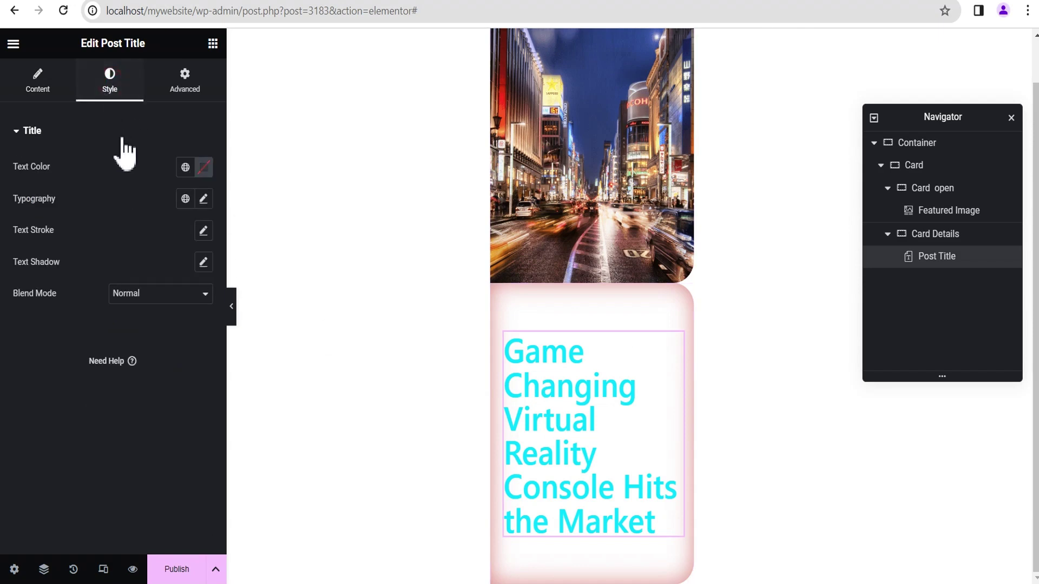
click(202, 169)
click(199, 338)
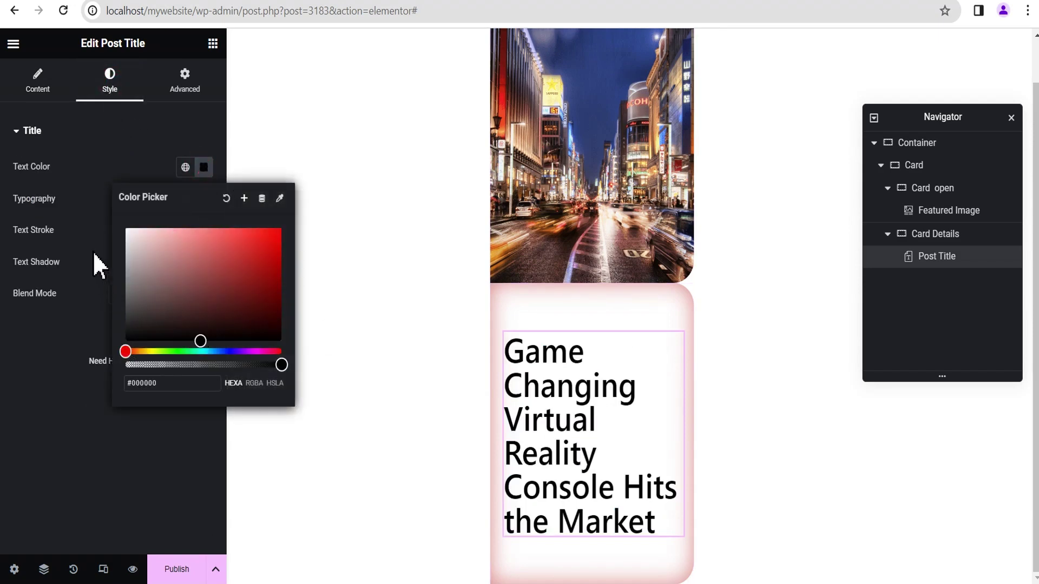
click(92, 254)
Set the Post Title's typography size to 18 px
click(207, 202)
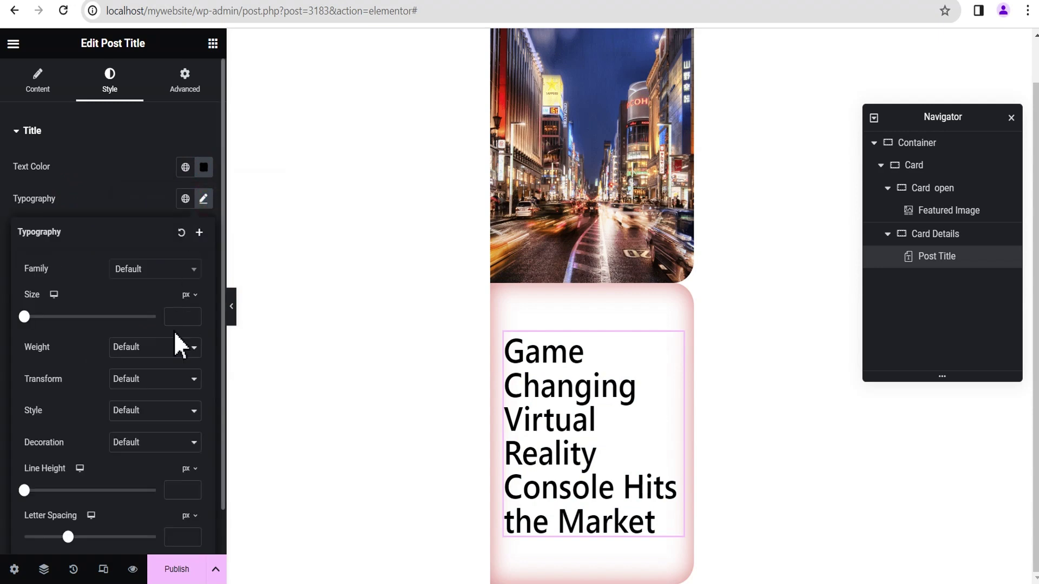
text(18)
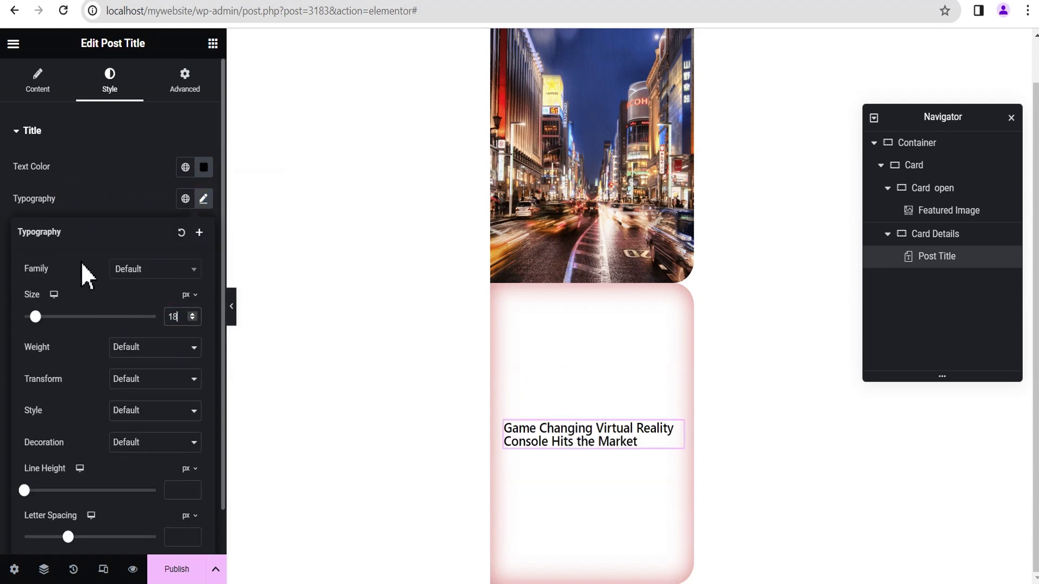
click(90, 185)
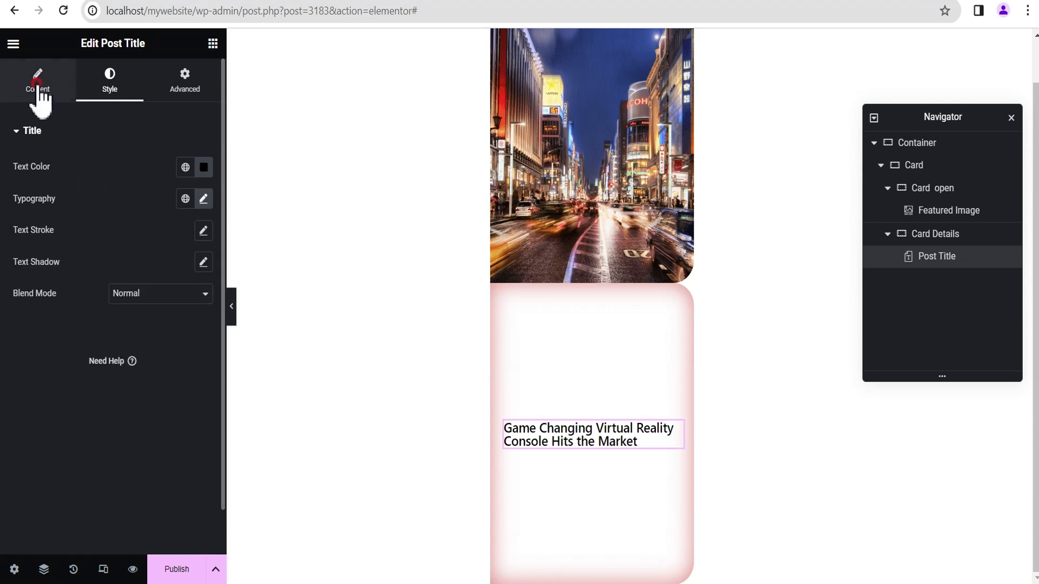
Link the Post Title to the dynamic Post URL
click(38, 88)
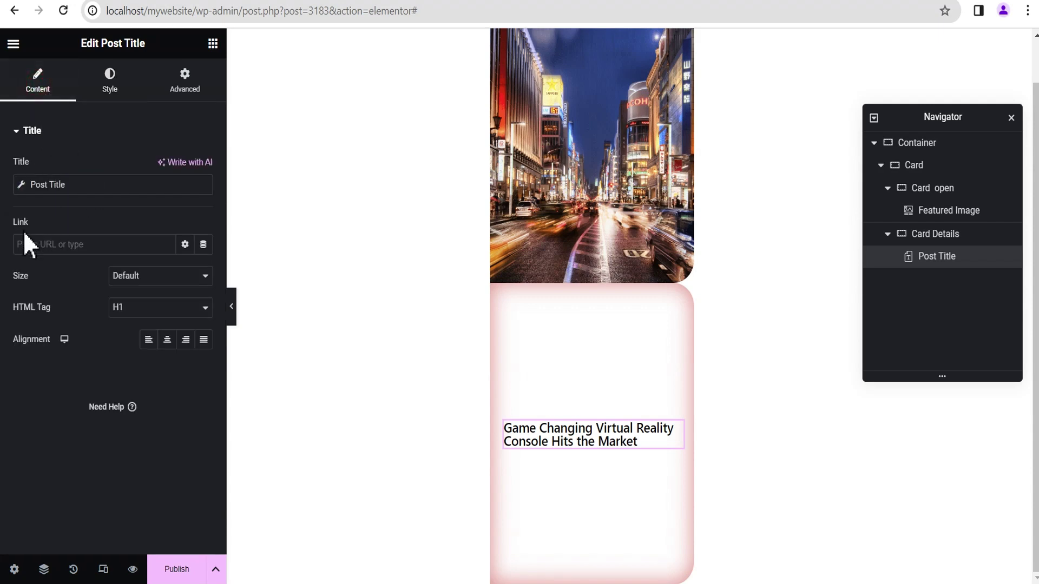
click(202, 245)
click(66, 308)
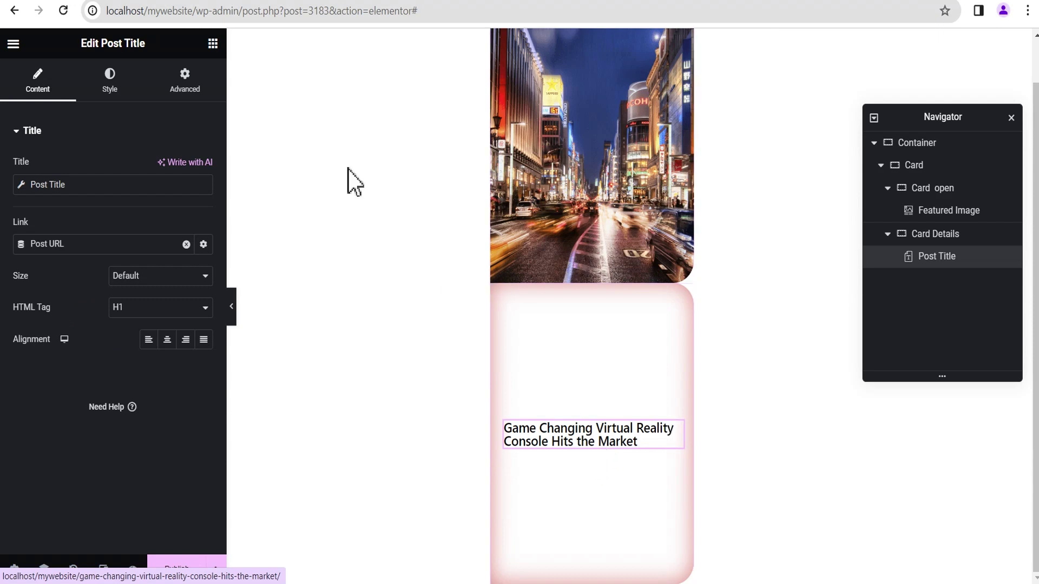
Add a Post Excerpt widget below the post title, set its excerpt length to 20 and apply it to post content
click(213, 45)
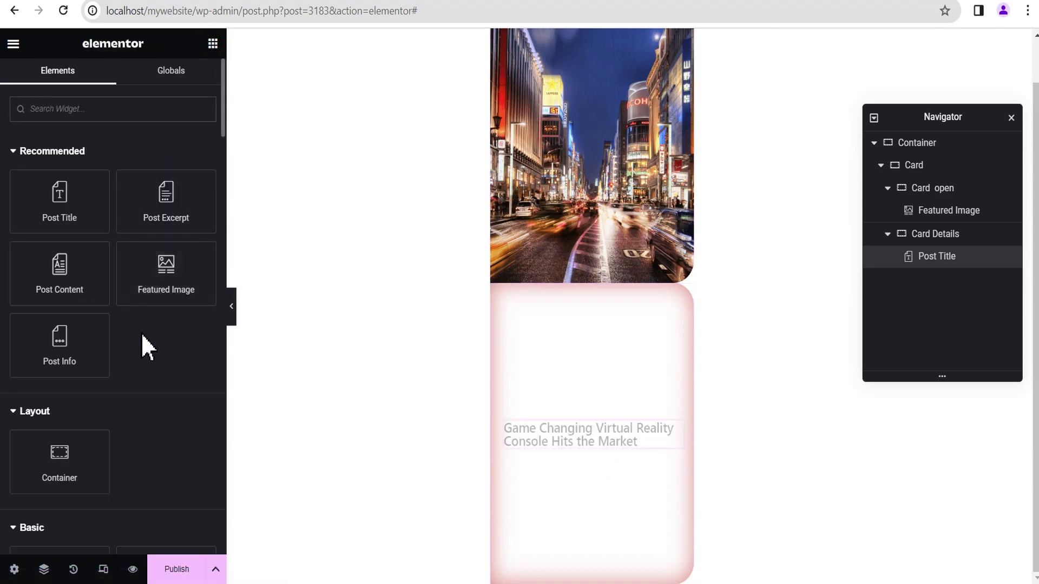
drag(166, 205, 573, 447)
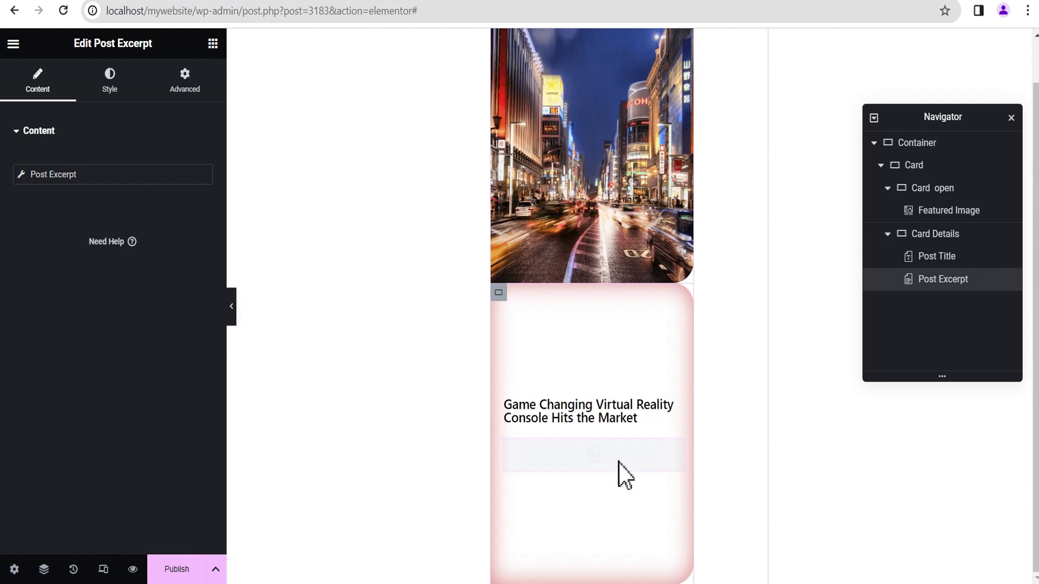
click(21, 174)
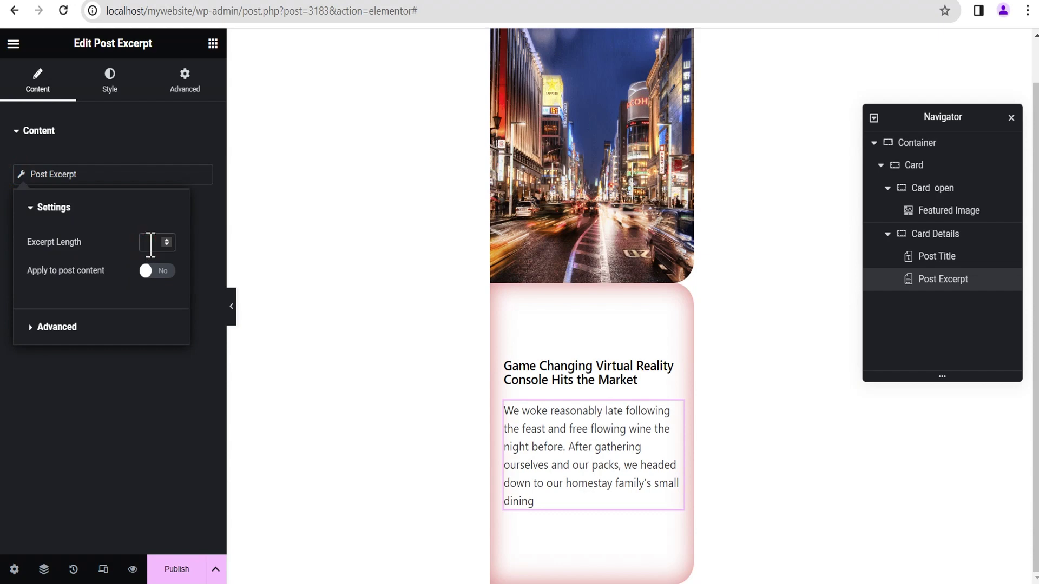
text(20)
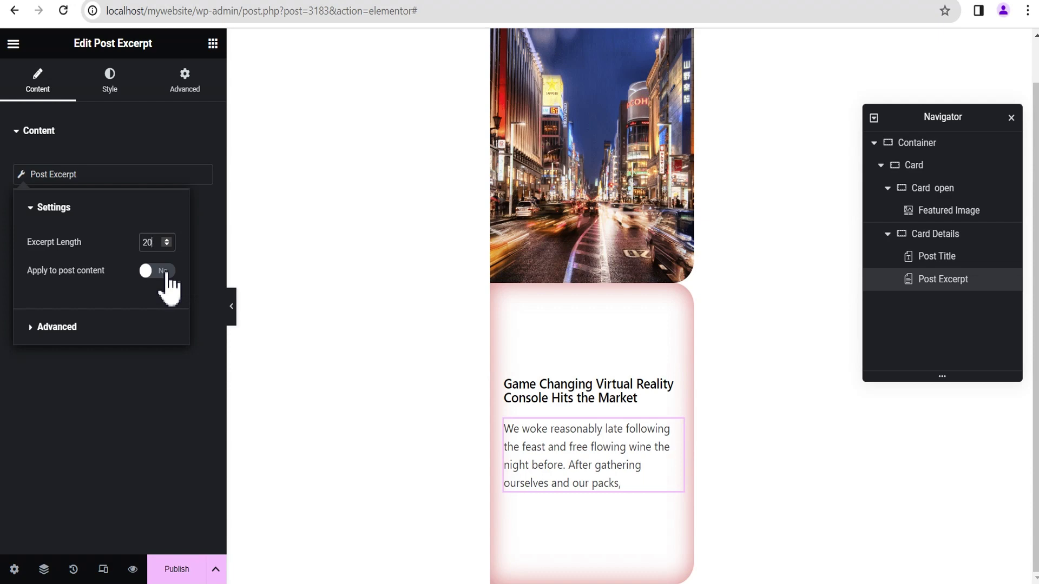
click(165, 272)
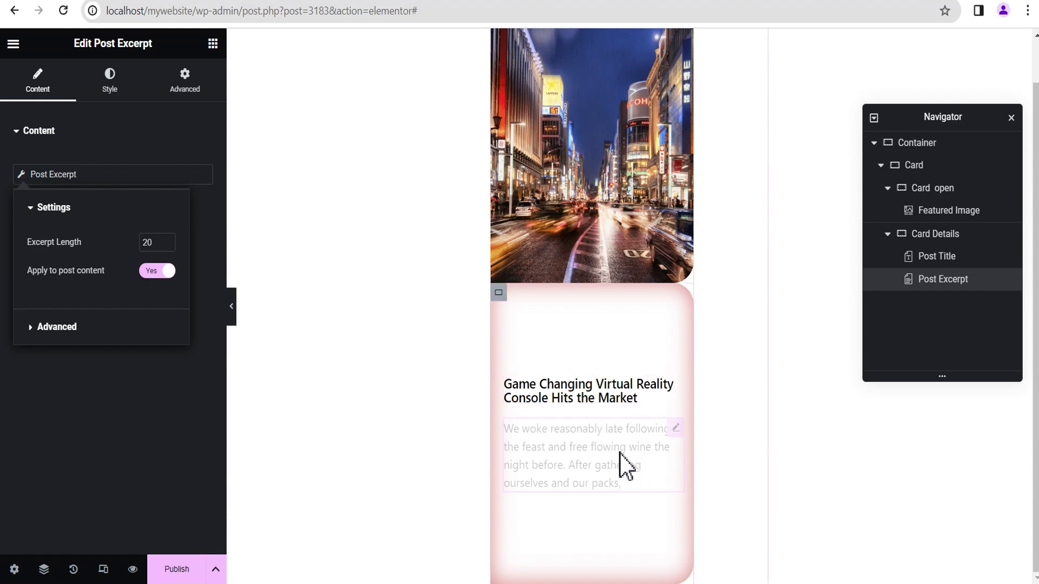
Add a Button widget below the post excerpt in Card Details and set its text to "Learn More"
click(213, 44)
scroll(127, 406, down, 4)
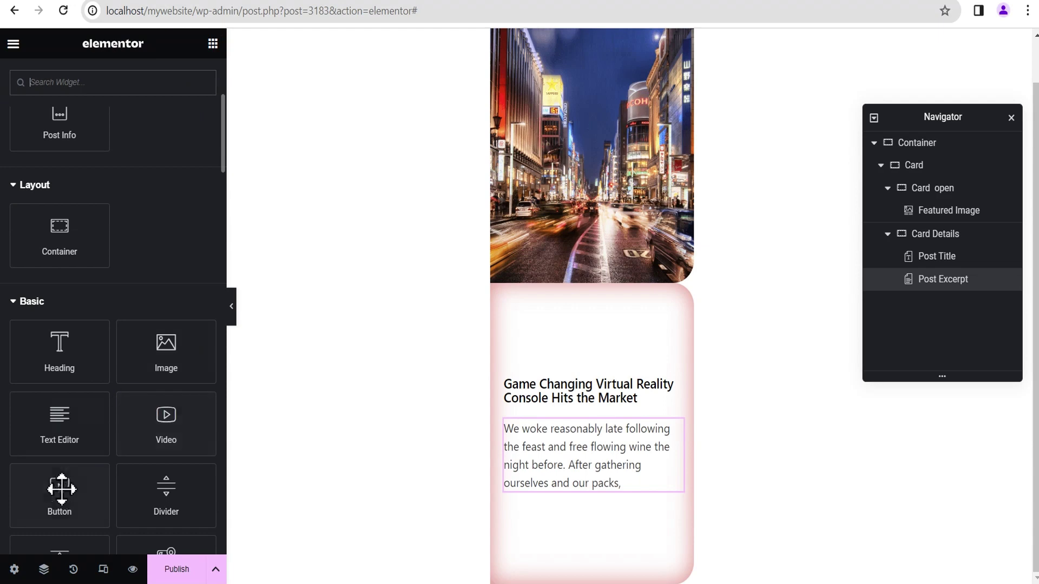
drag(104, 491, 588, 482)
drag(157, 201, 93, 199)
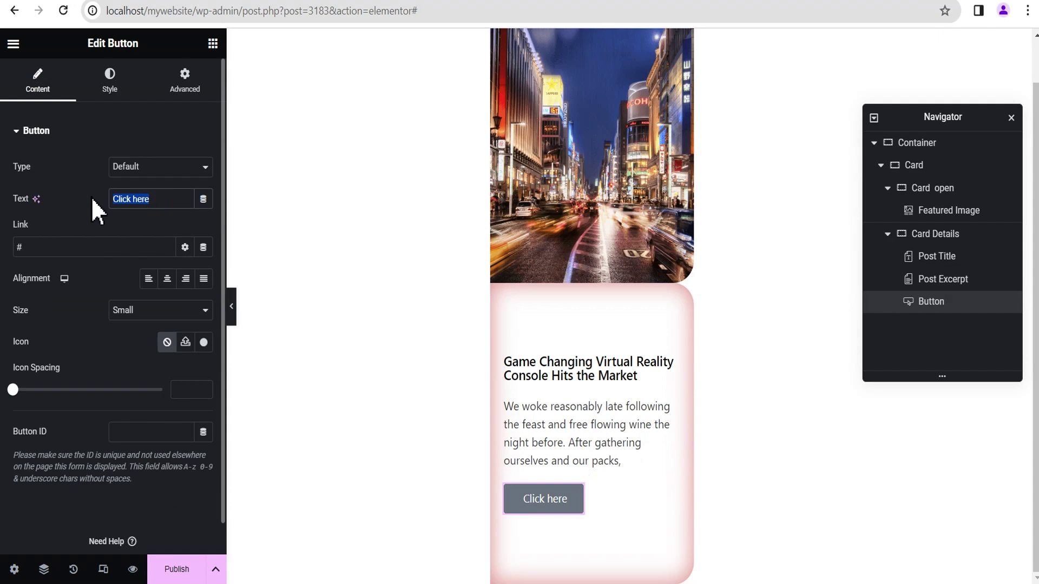
text(L)
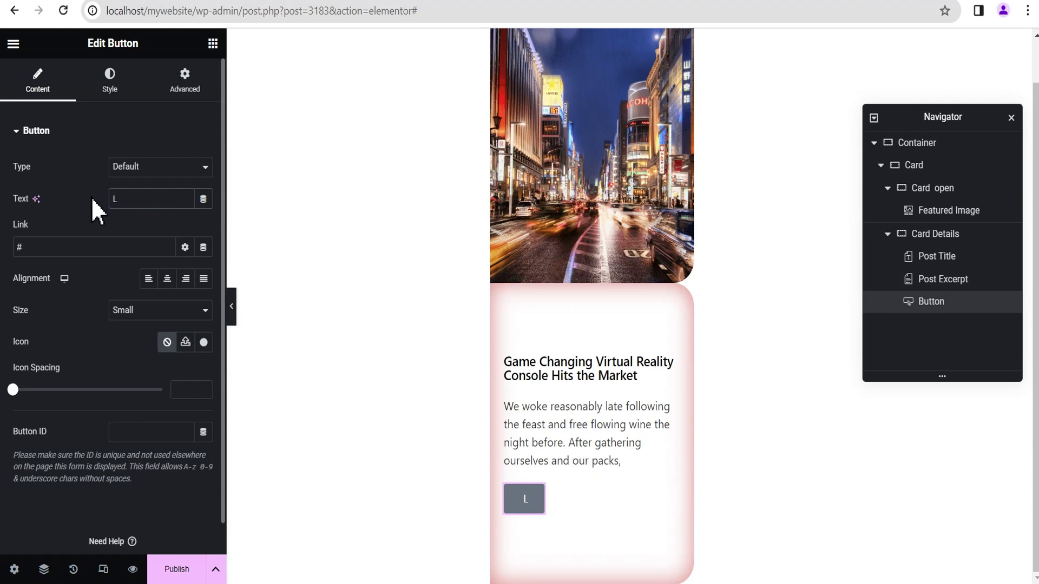
text(earn More)
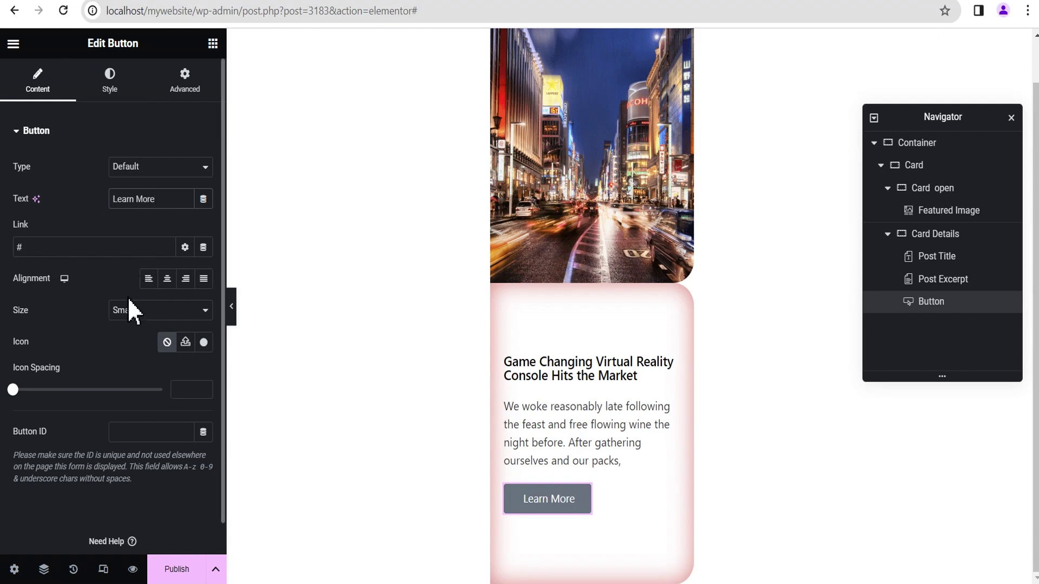
Set the Learn More button's normal background color to bright red
scroll(130, 336, down, 1)
scroll(122, 293, up, 1)
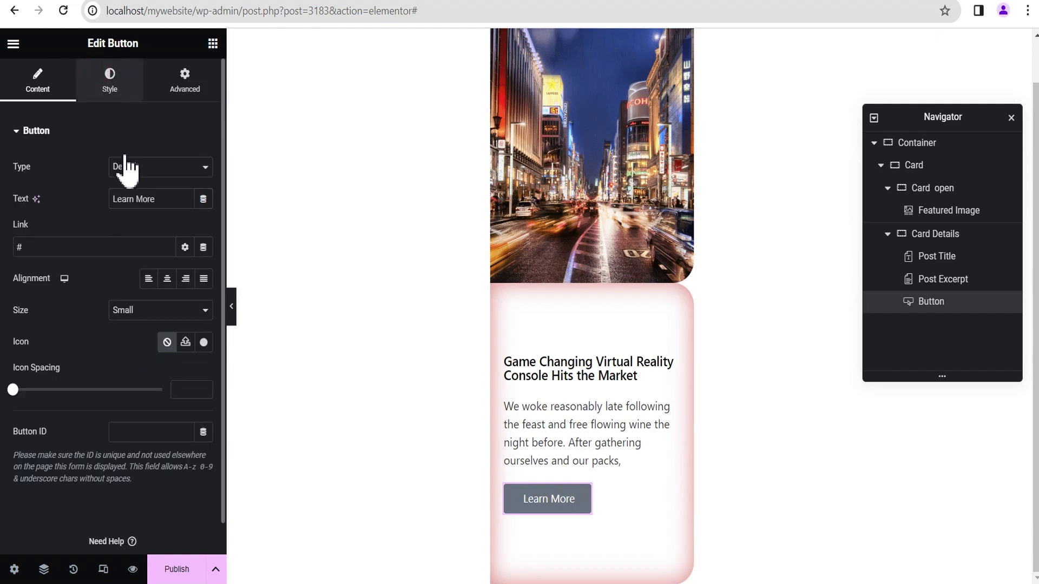
click(110, 82)
click(204, 327)
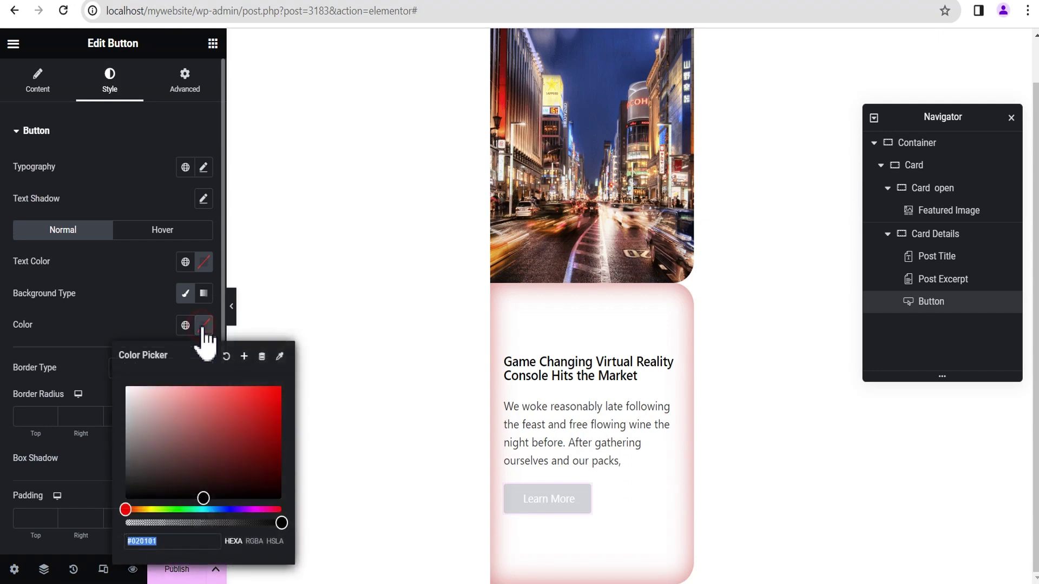
drag(271, 433, 280, 390)
click(125, 293)
scroll(130, 320, down, 2)
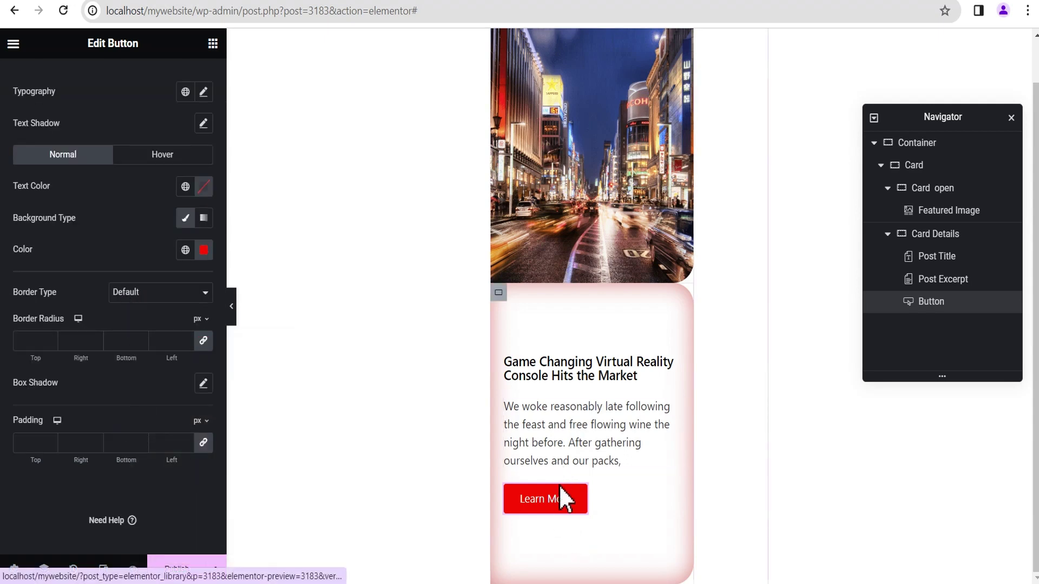
Link the Learn More button to the dynamic Post URL and preview the card with the editor panel hidden
scroll(44, 154, up, 3)
click(42, 87)
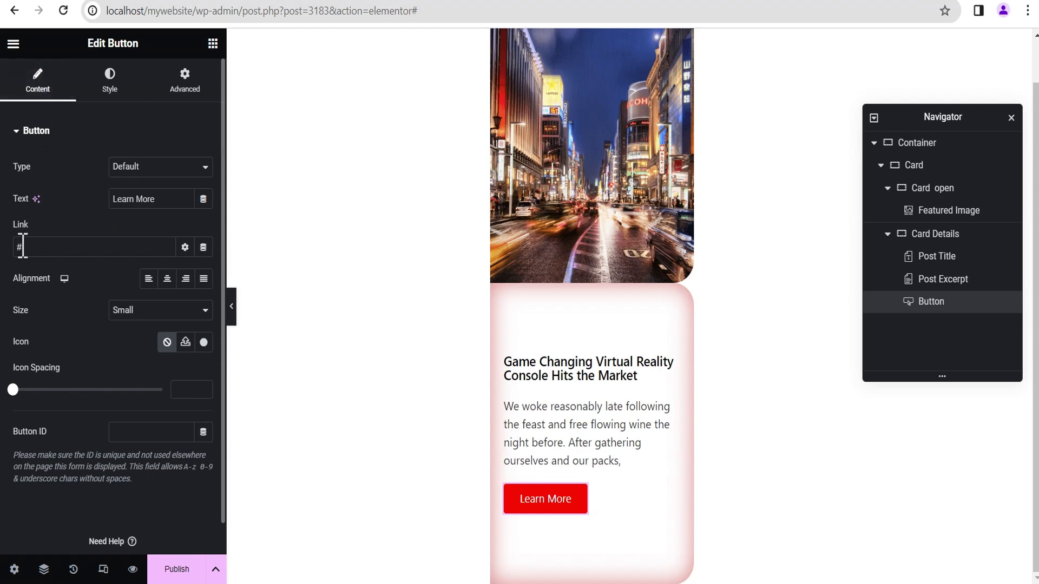
click(202, 248)
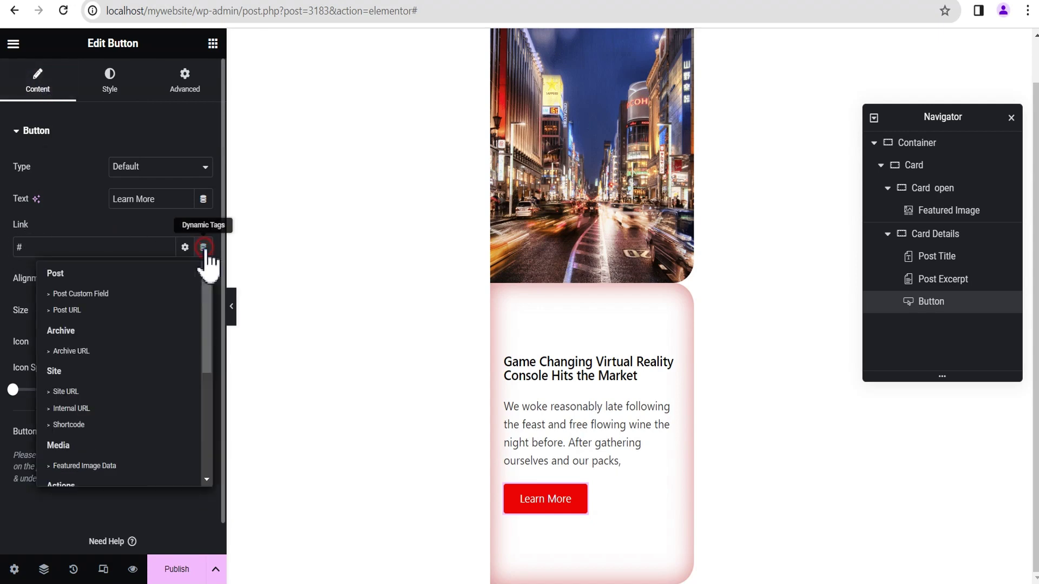
click(79, 313)
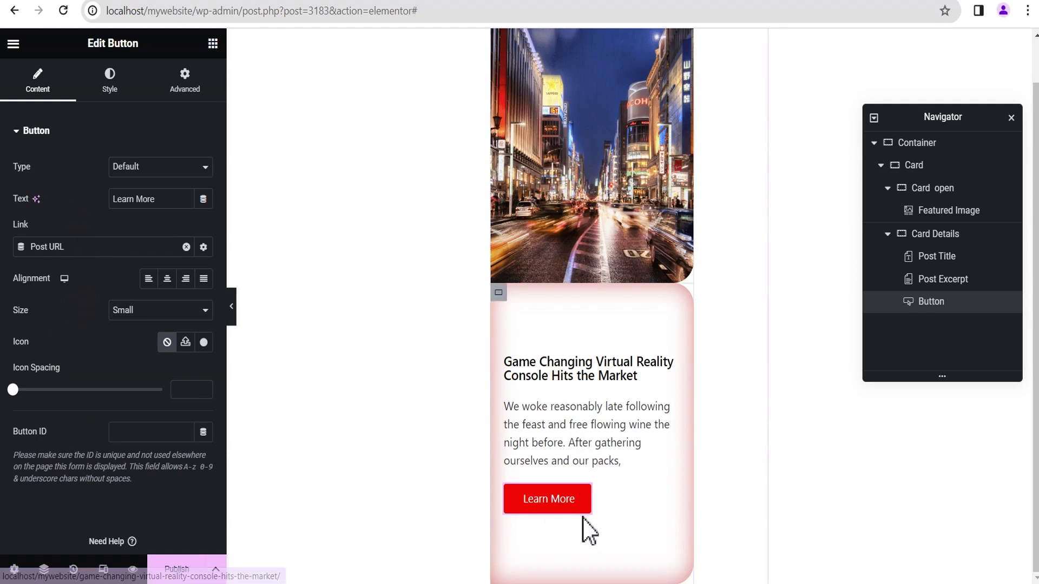
click(232, 308)
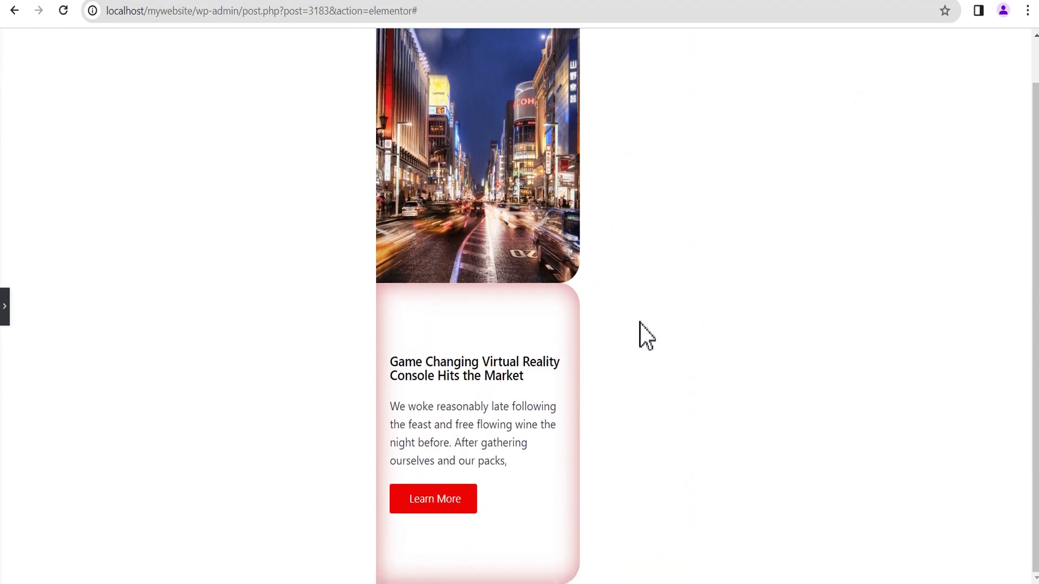
click(5, 306)
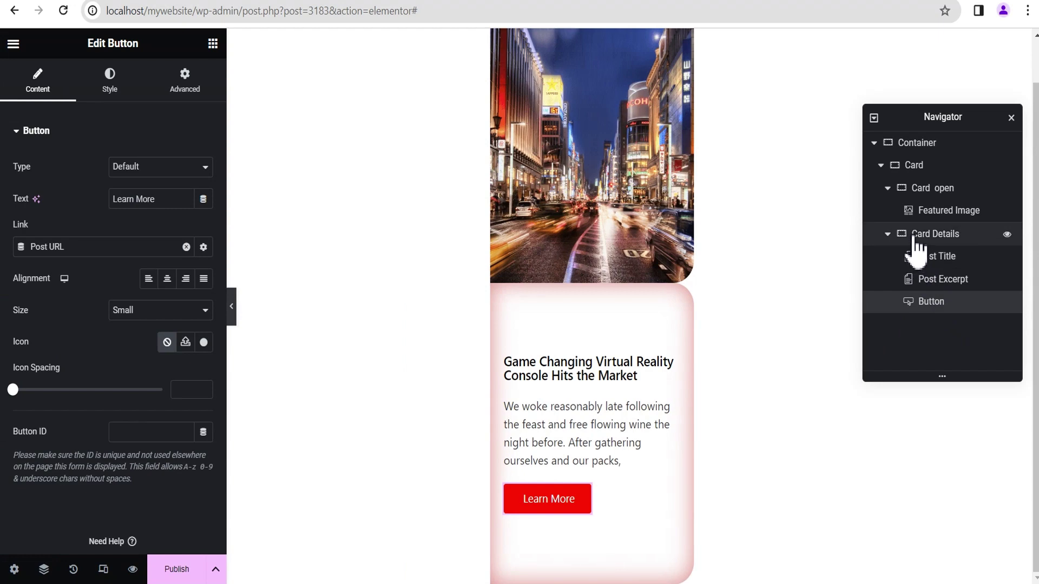
Collapse the Card Details and Card open containers in the Navigator tree
click(888, 235)
click(888, 187)
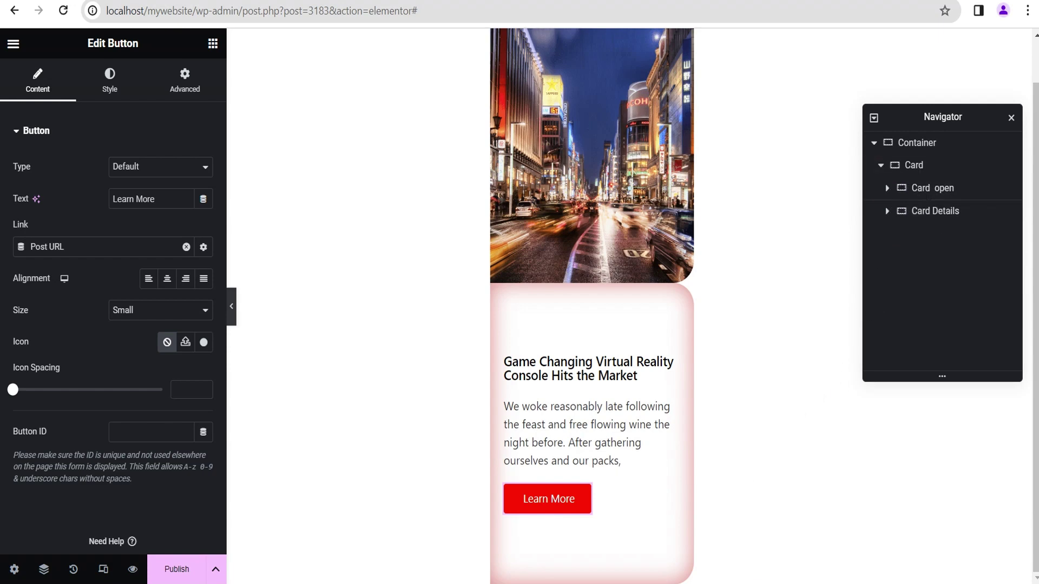
click(753, 520)
scroll(314, 221, down, 6)
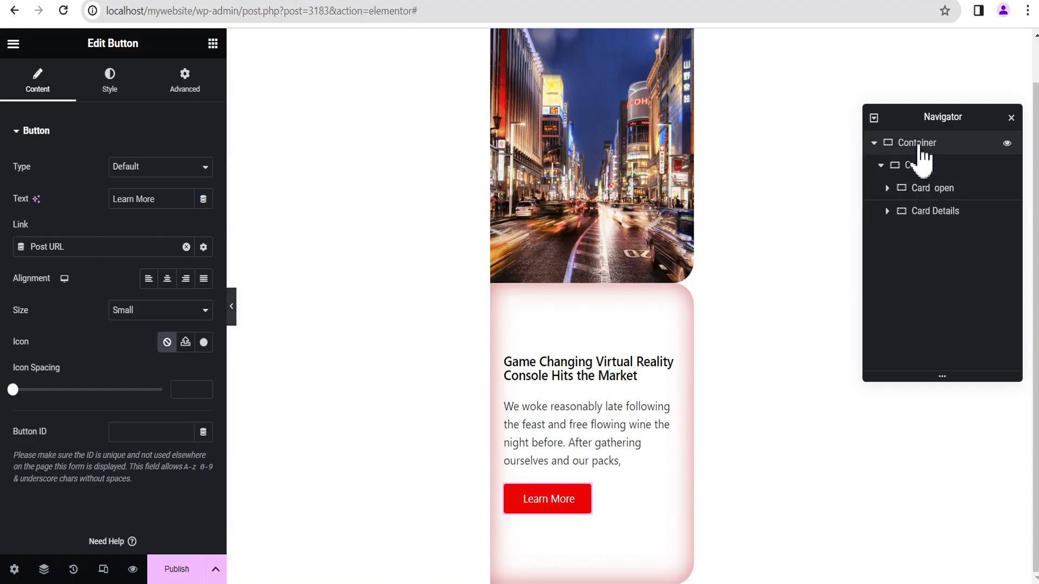
Paste the post loop hover-effect CSS, with its .card and .card-open rules and rotateY(-135deg) flip, into the outermost Container's custom CSS
click(936, 147)
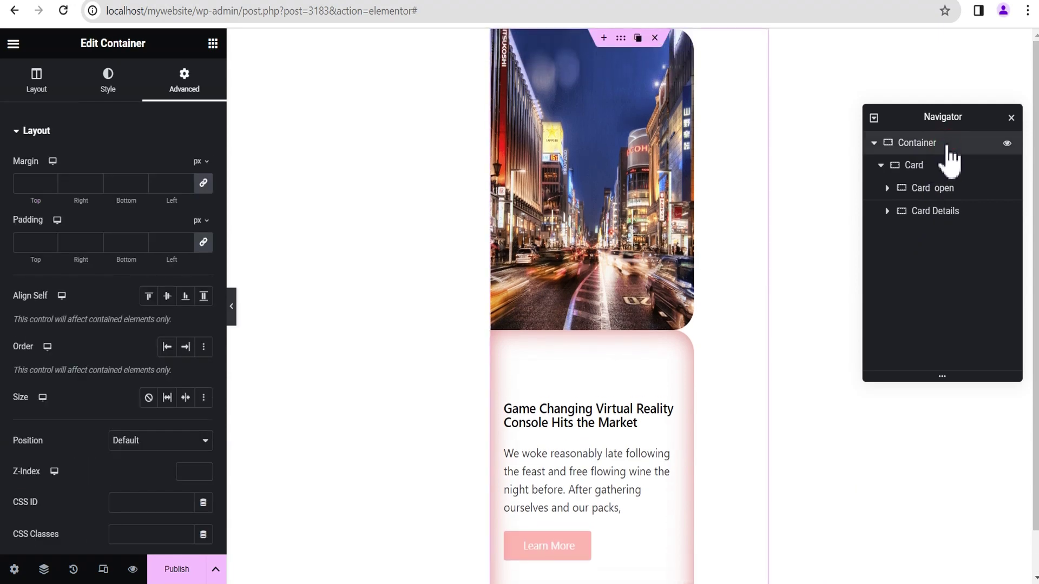
click(153, 136)
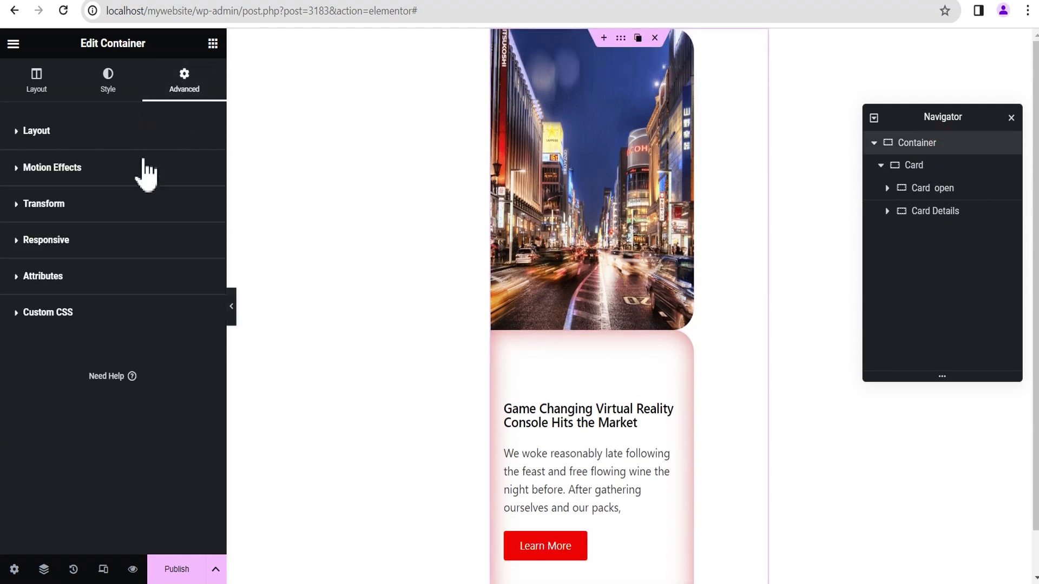
click(84, 314)
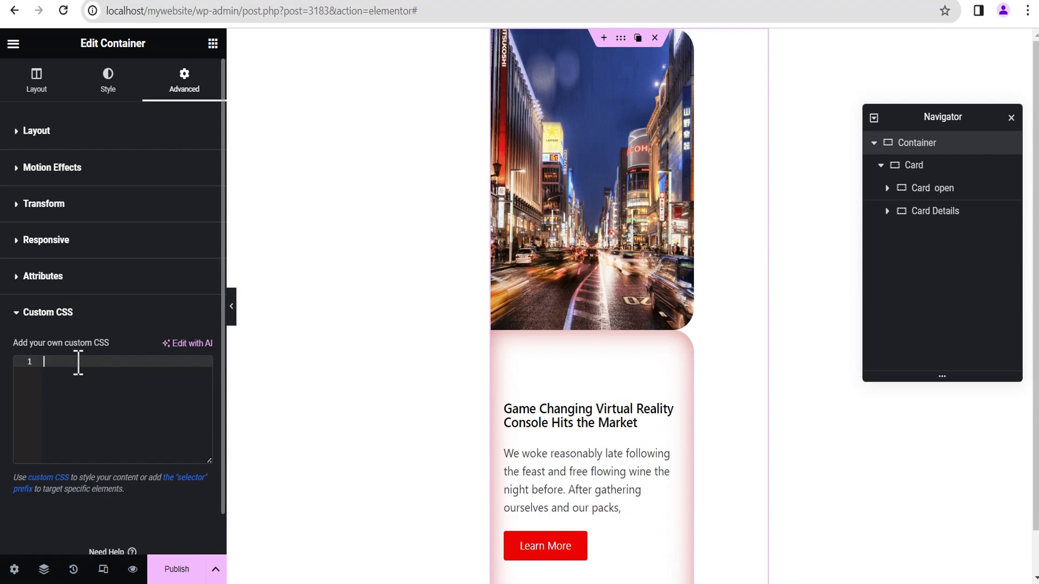
key(ctrl+v)
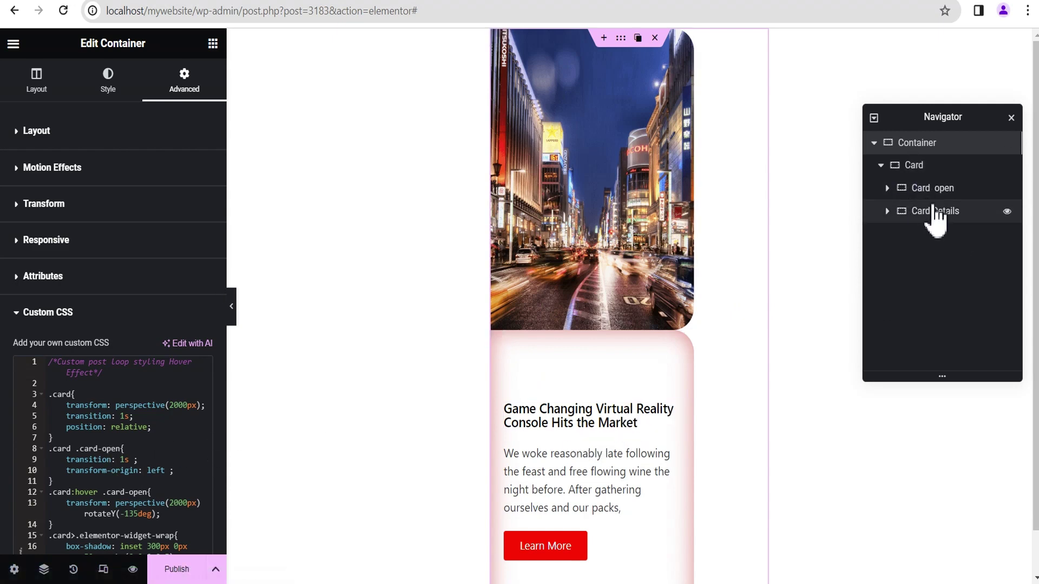
Assign the CSS class "card" to the Card container
click(940, 171)
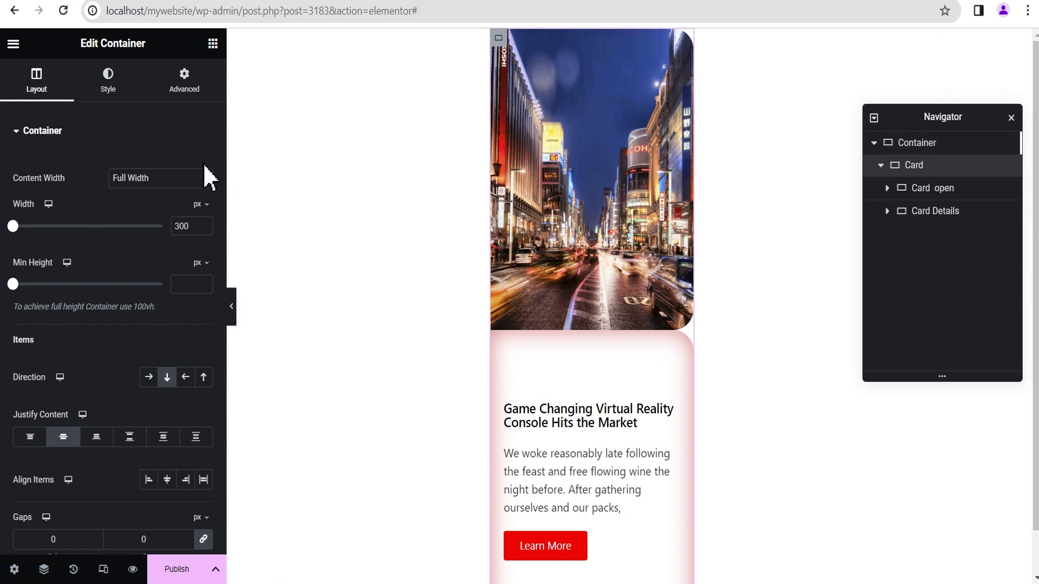
click(184, 81)
scroll(142, 407, down, 2)
scroll(142, 407, down, 2)
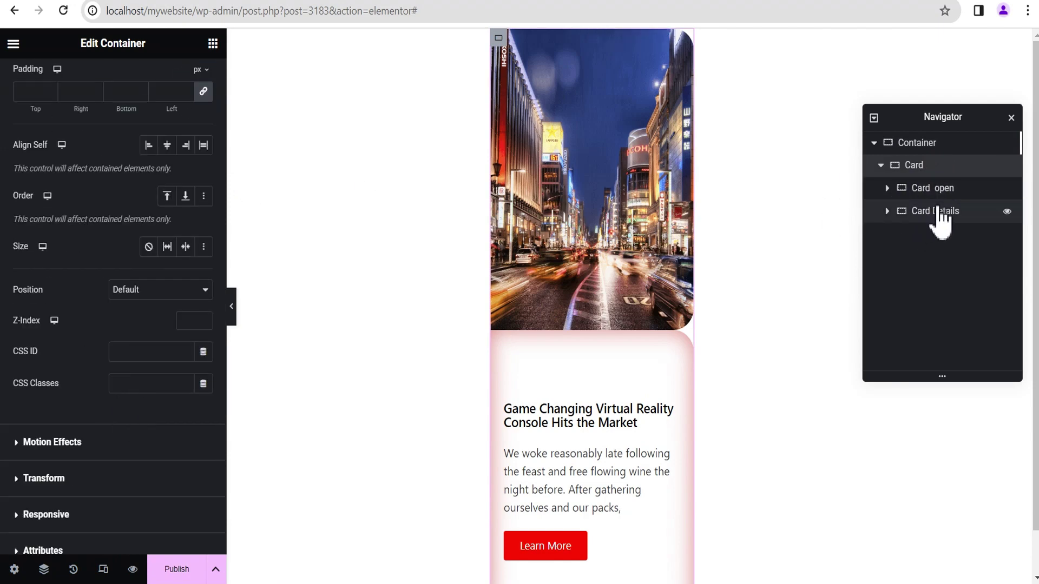
click(126, 386)
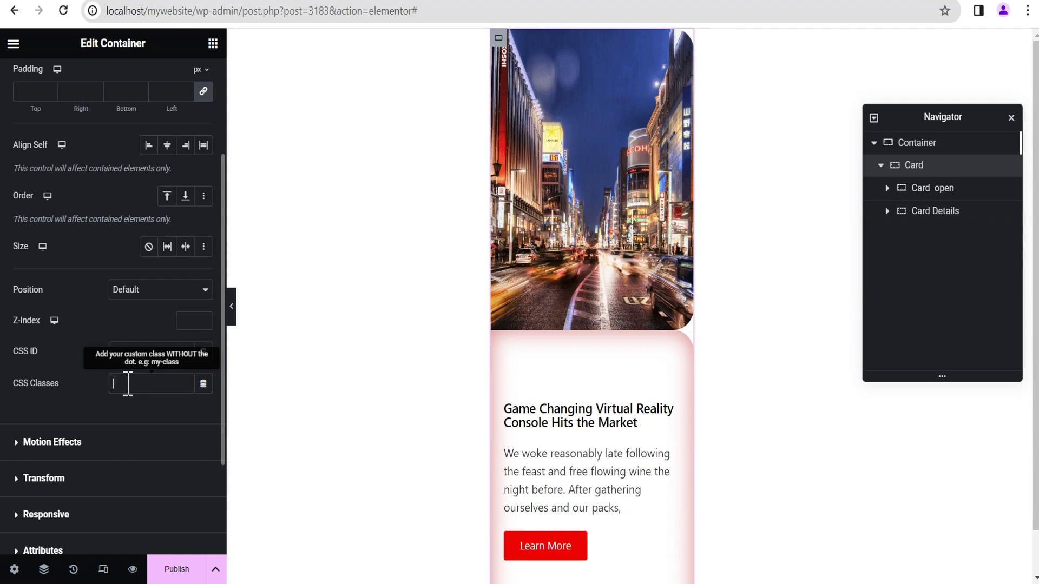
text(card)
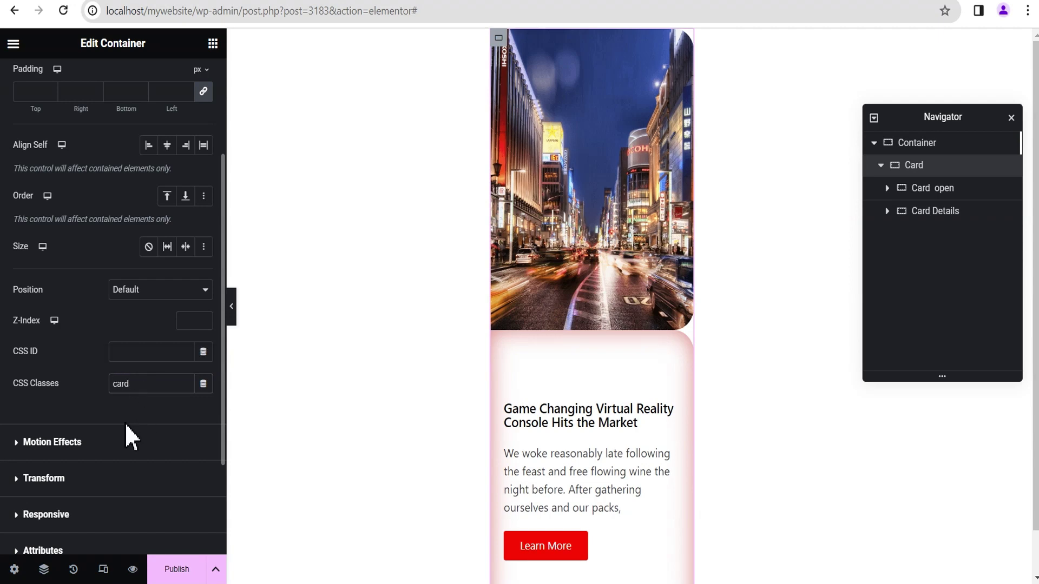
Set the Card open container's Z-index to 5 and assign it the CSS class "card-open"
click(945, 193)
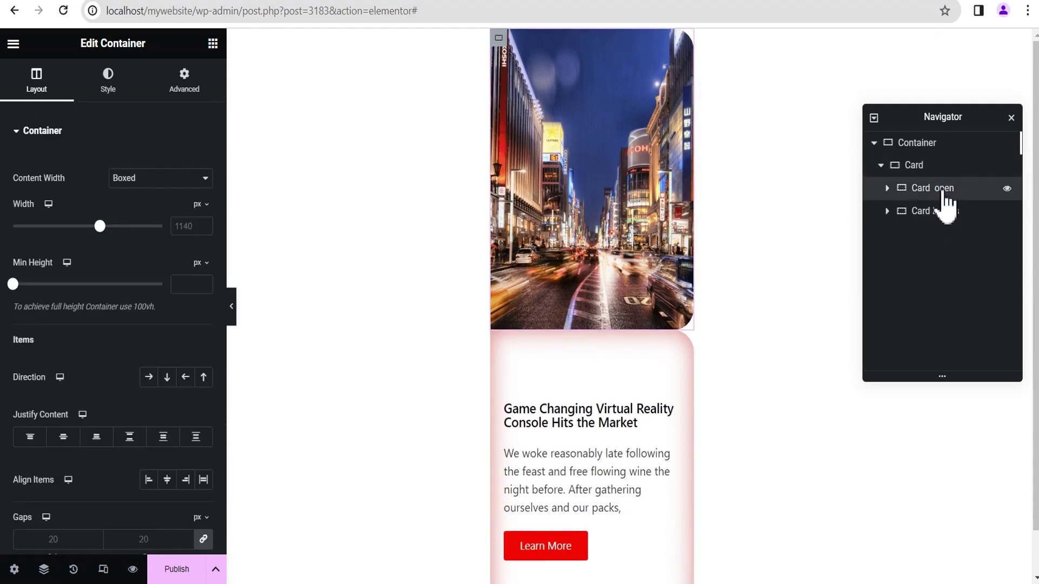
click(180, 90)
scroll(156, 244, down, 3)
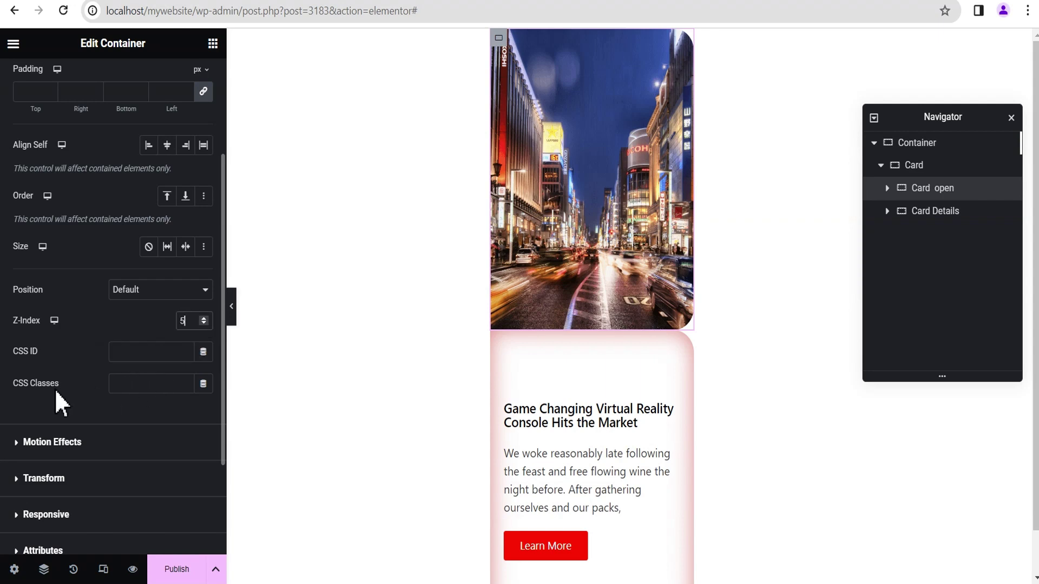
click(125, 385)
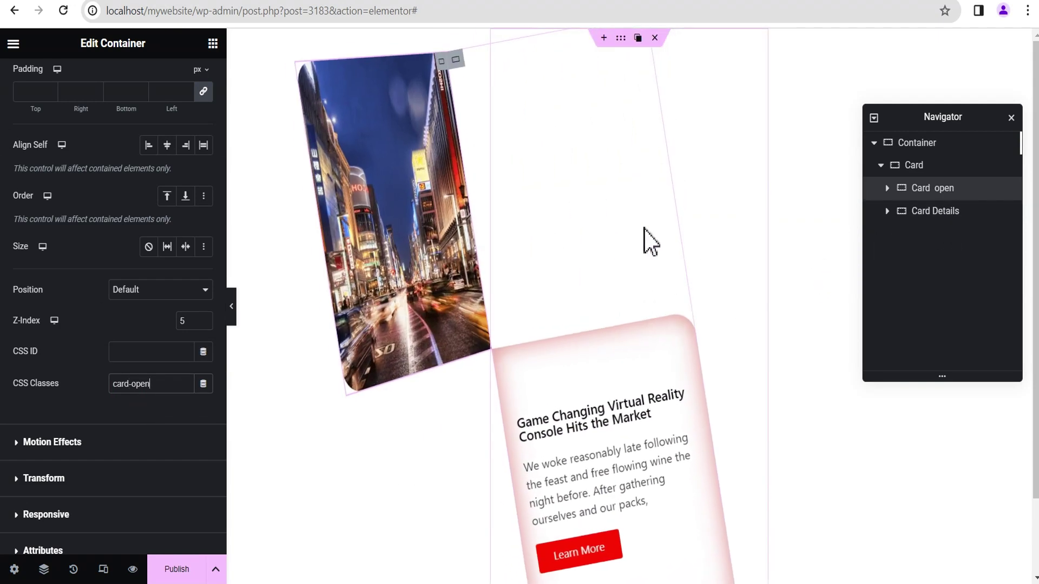
Assign the CSS class "card-details" to the Card Details container
click(936, 212)
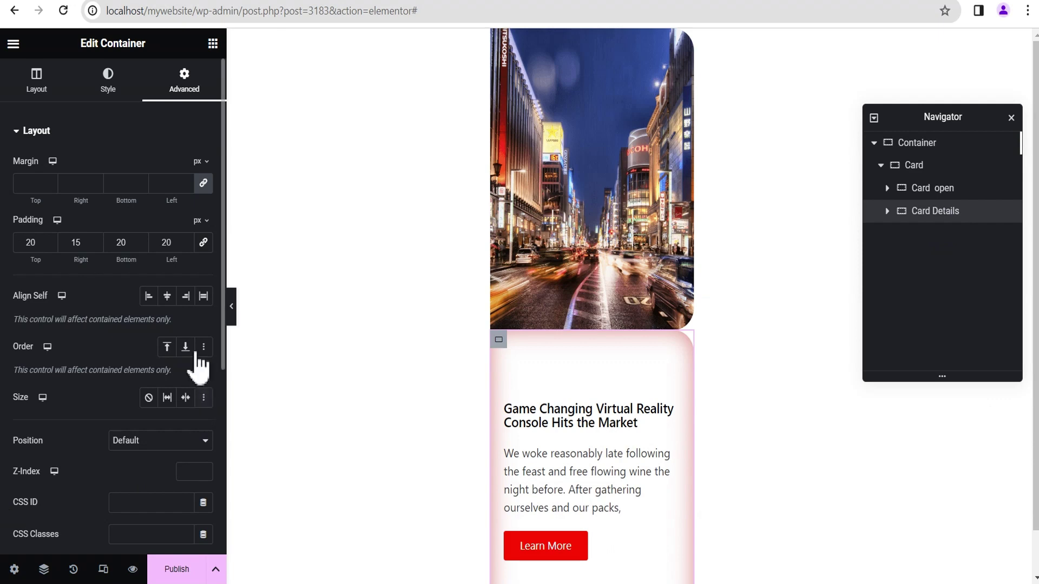
scroll(173, 160, down, 3)
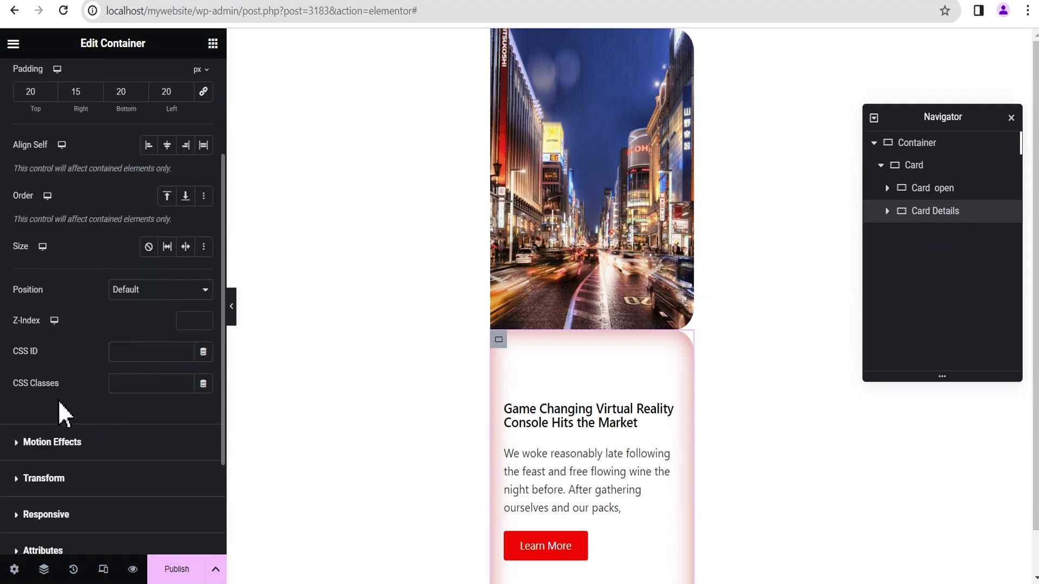
click(134, 385)
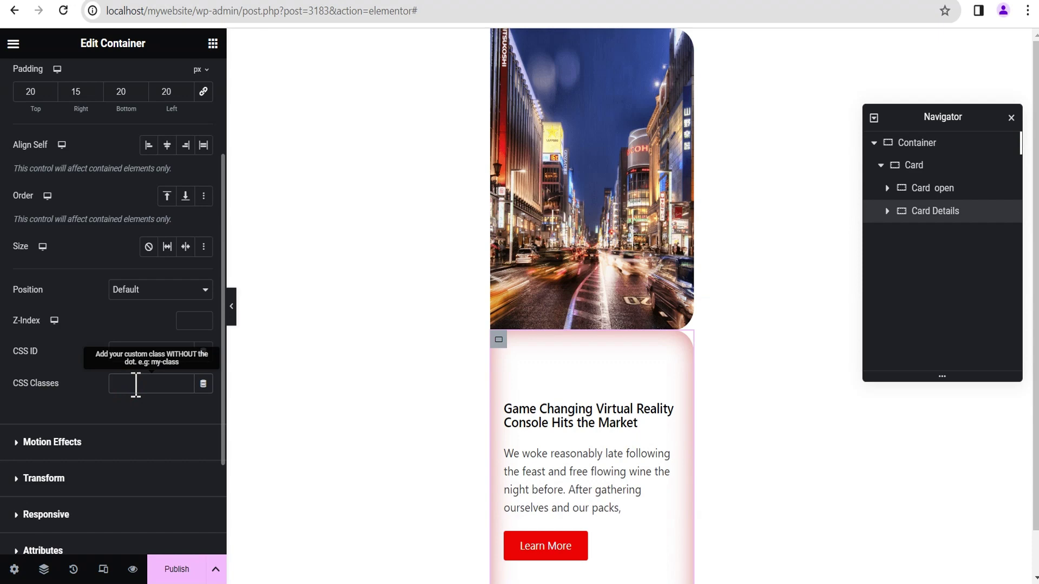
text(card-details)
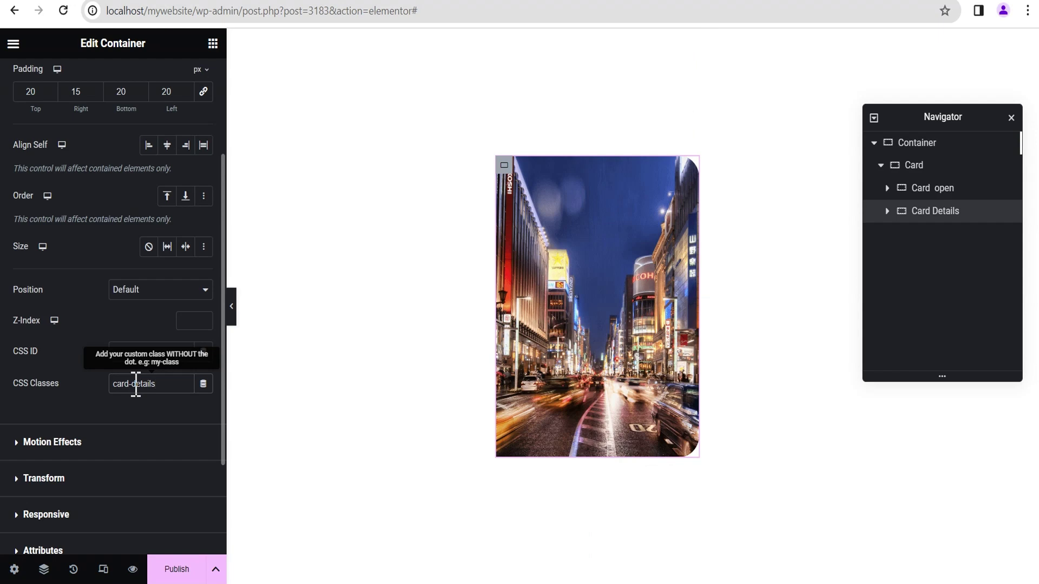
Preview the card's flip-open hover effect with the editor panel hidden, and restore the panel
click(231, 312)
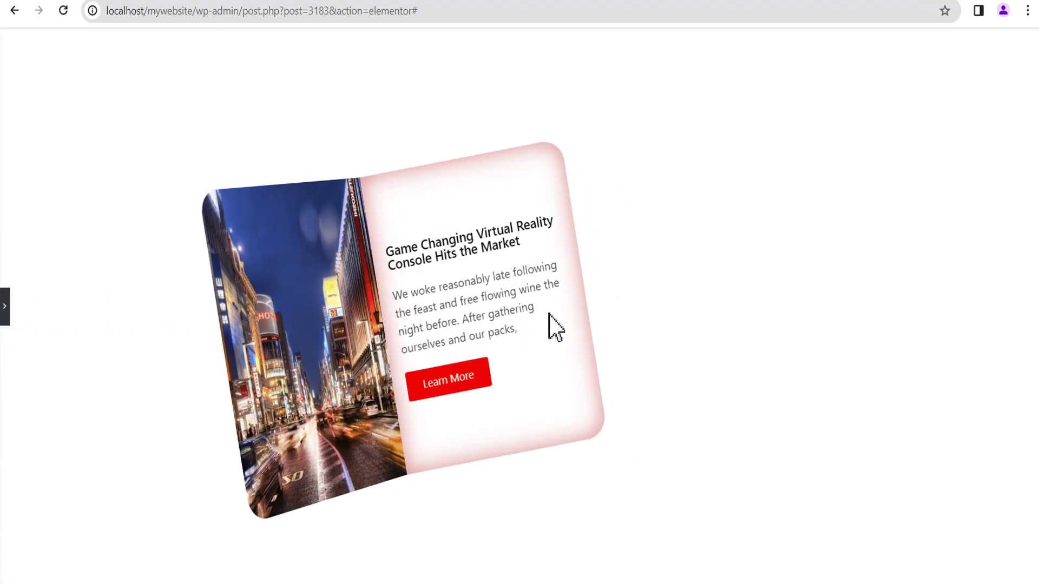
mouse_move(566, 320)
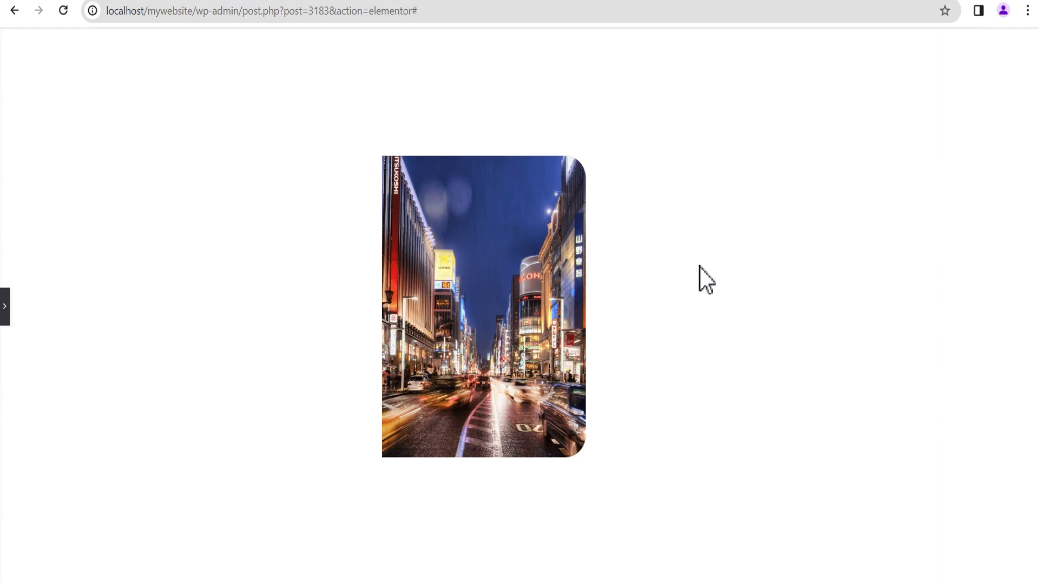
key(ctrl+p)
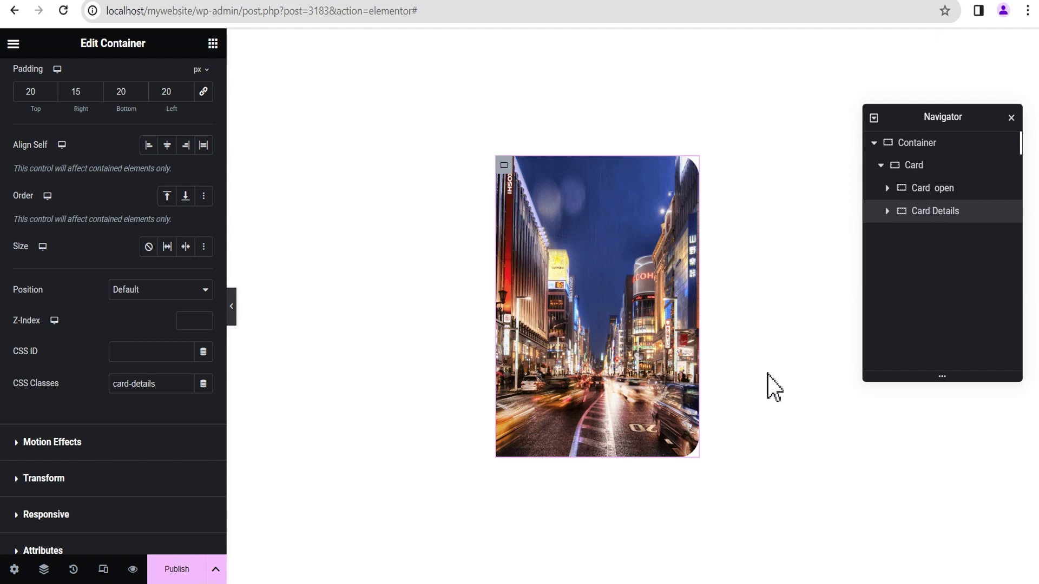
Switch to the responsive tablet view and check the card's layout and flip effect
click(104, 571)
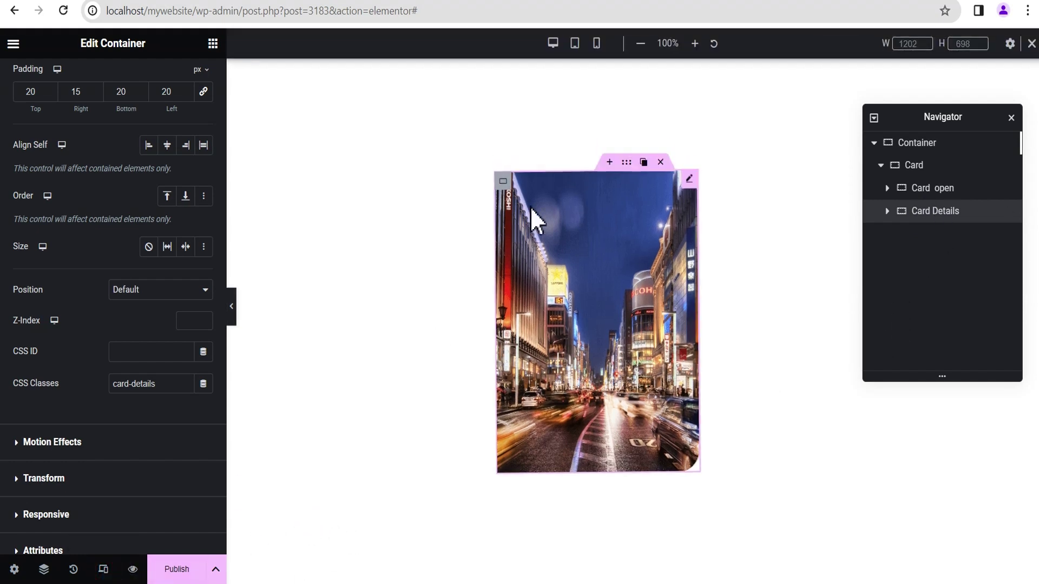
click(575, 46)
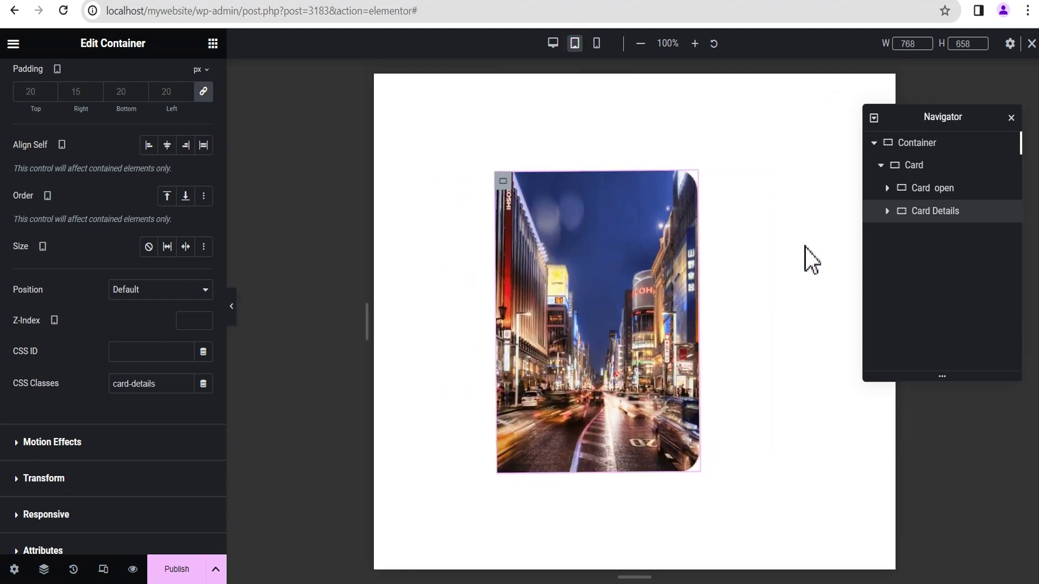
mouse_move(687, 318)
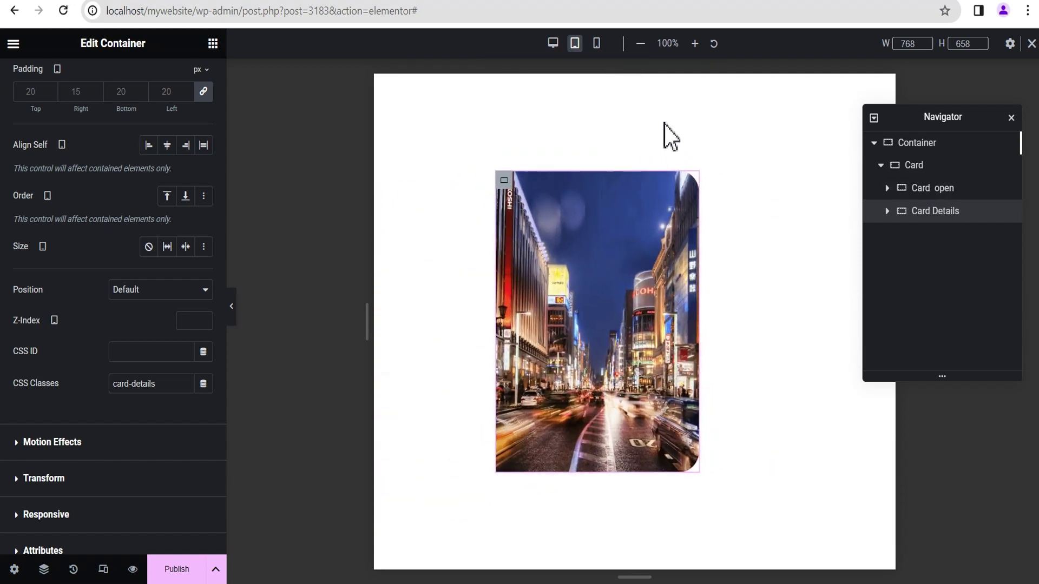
Switch to the mobile view and set the Card container's padding to 20 px on all sides
click(596, 43)
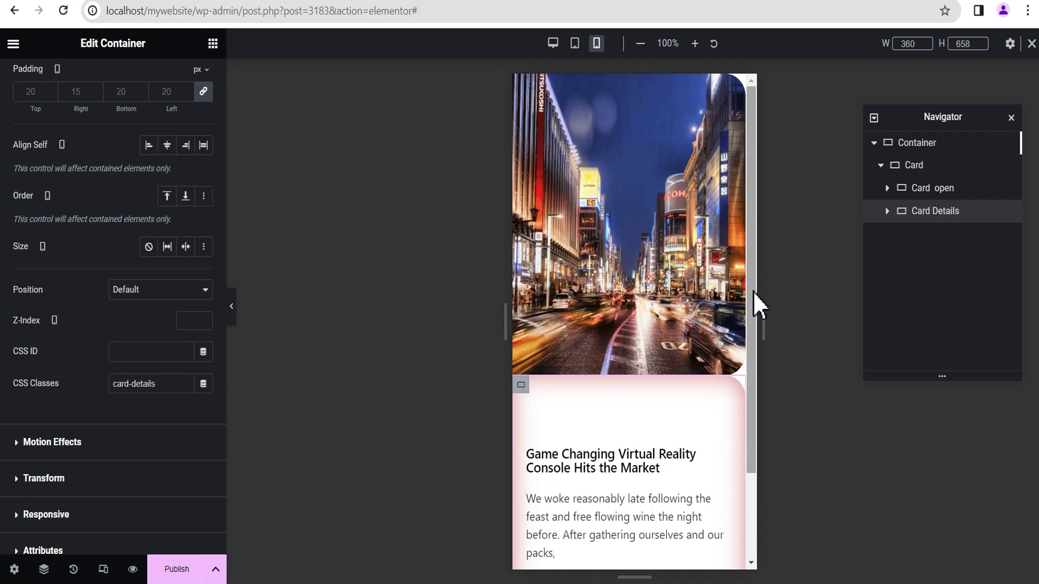
click(940, 169)
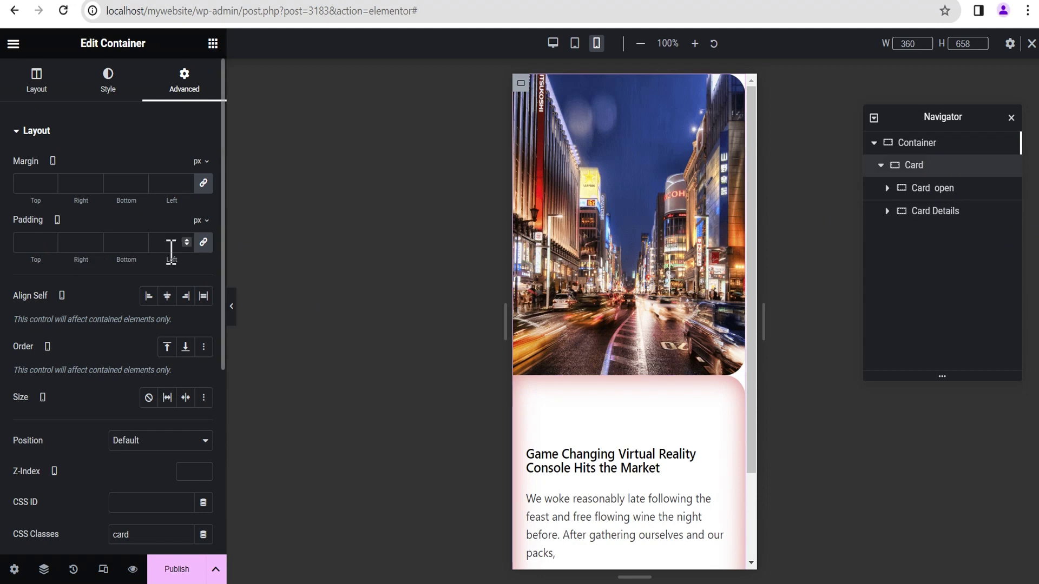
click(205, 245)
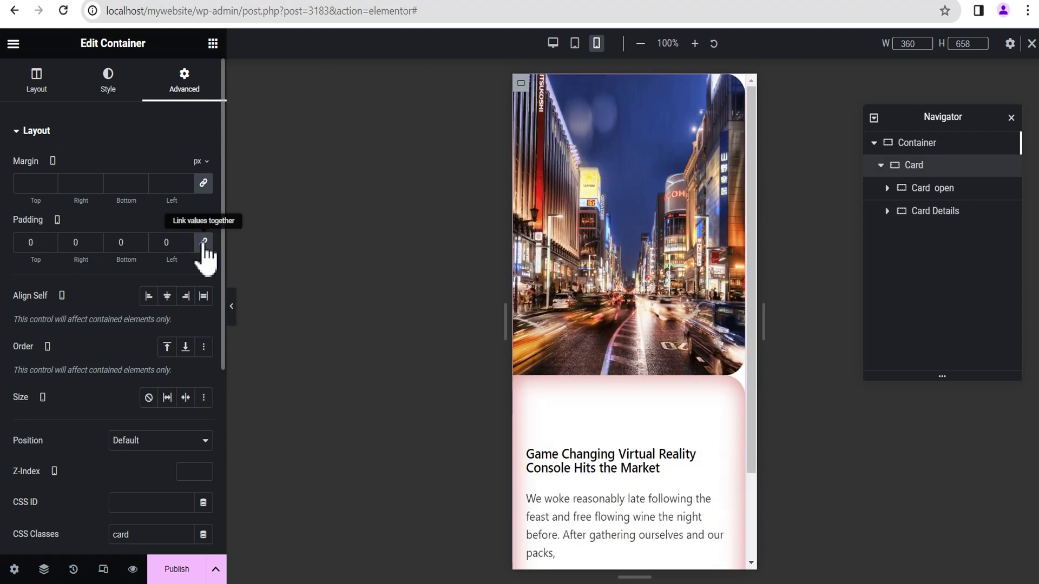
click(168, 243)
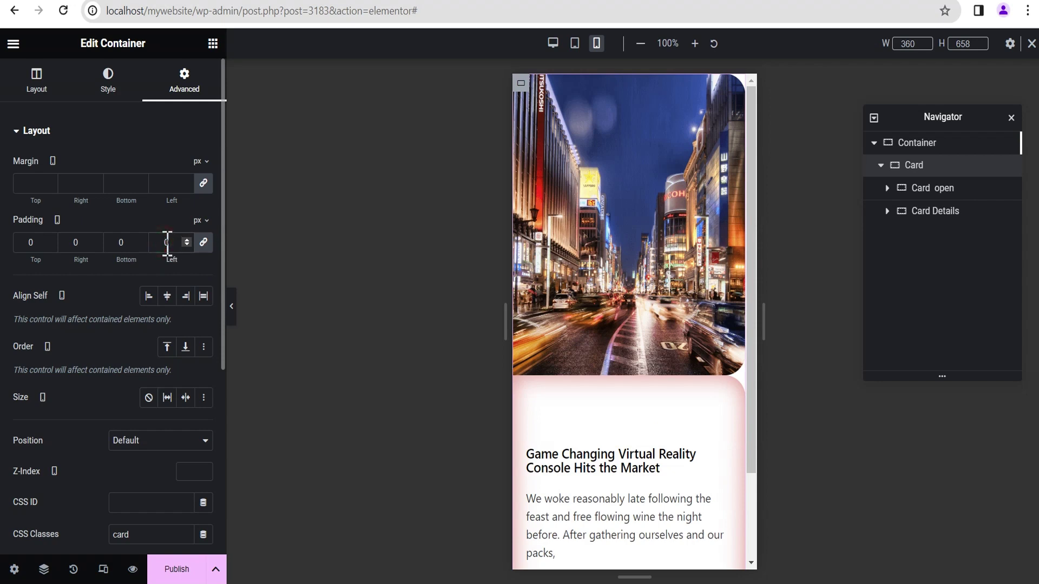
text(20)
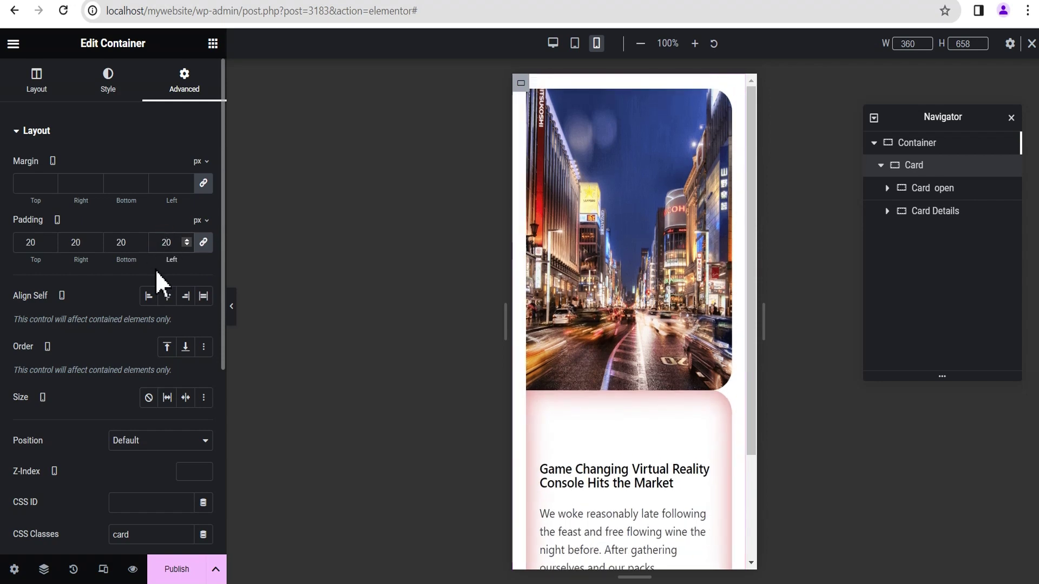
Set the Featured Image's mobile height to 230 px and its border radius to 0 on all corners
click(937, 190)
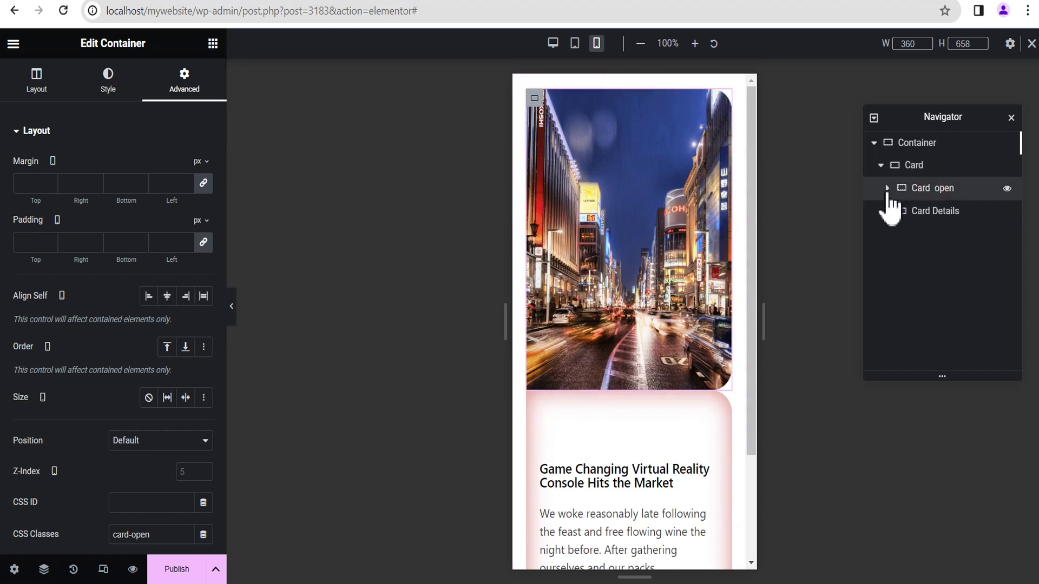
click(887, 188)
click(937, 211)
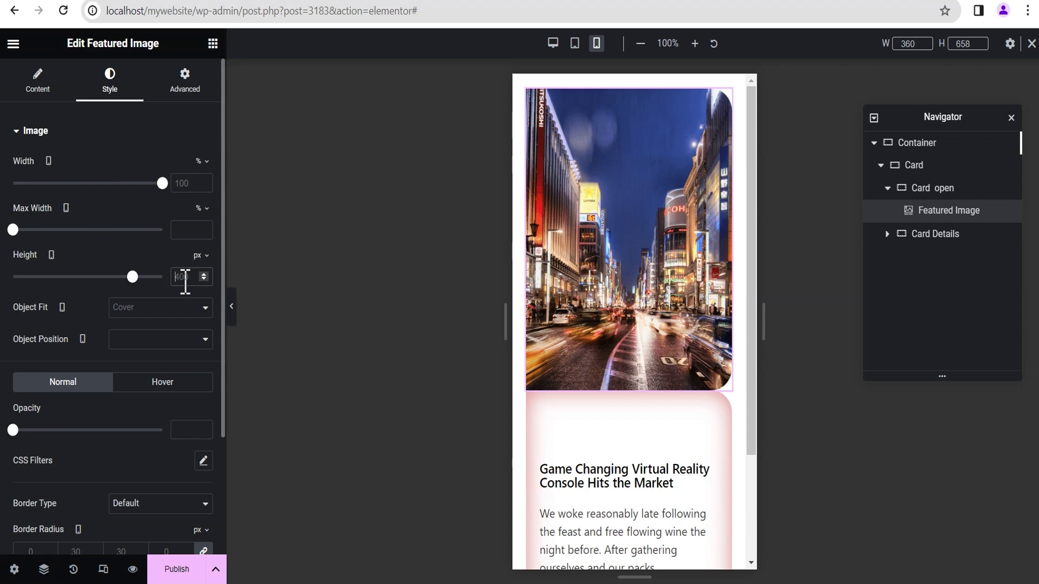
text(23)
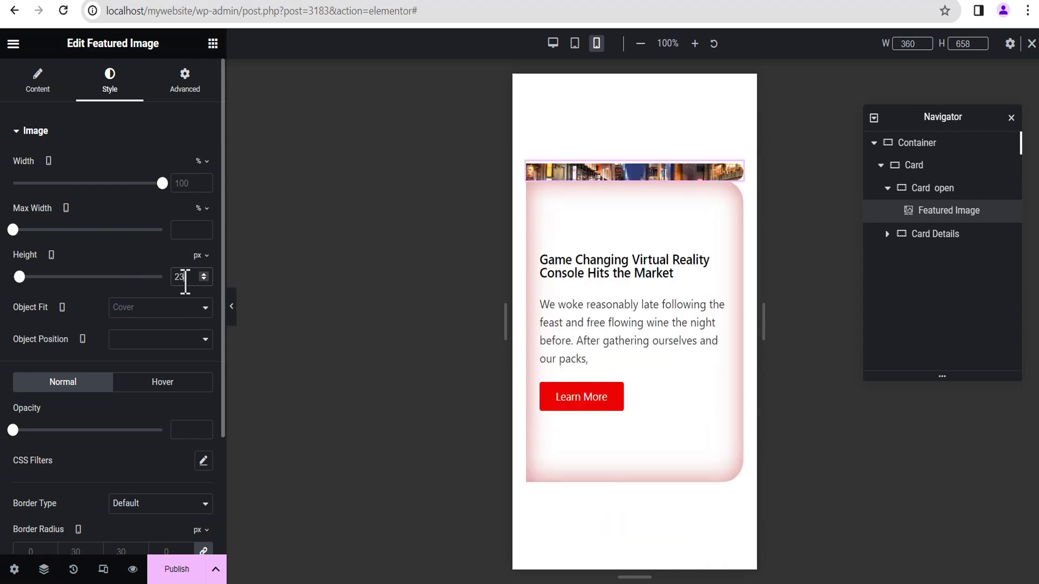
text(0)
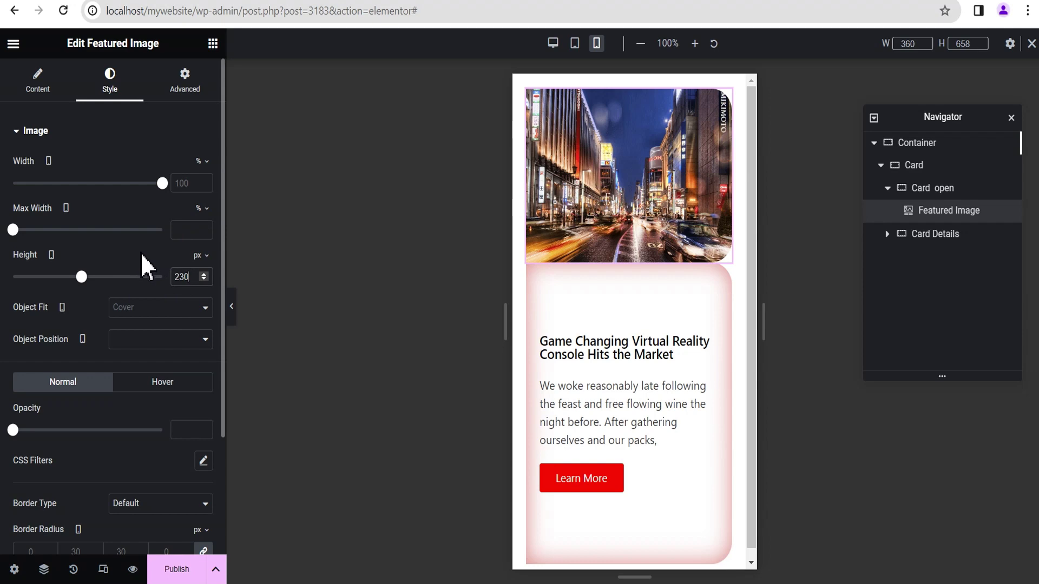
scroll(142, 248, down, 3)
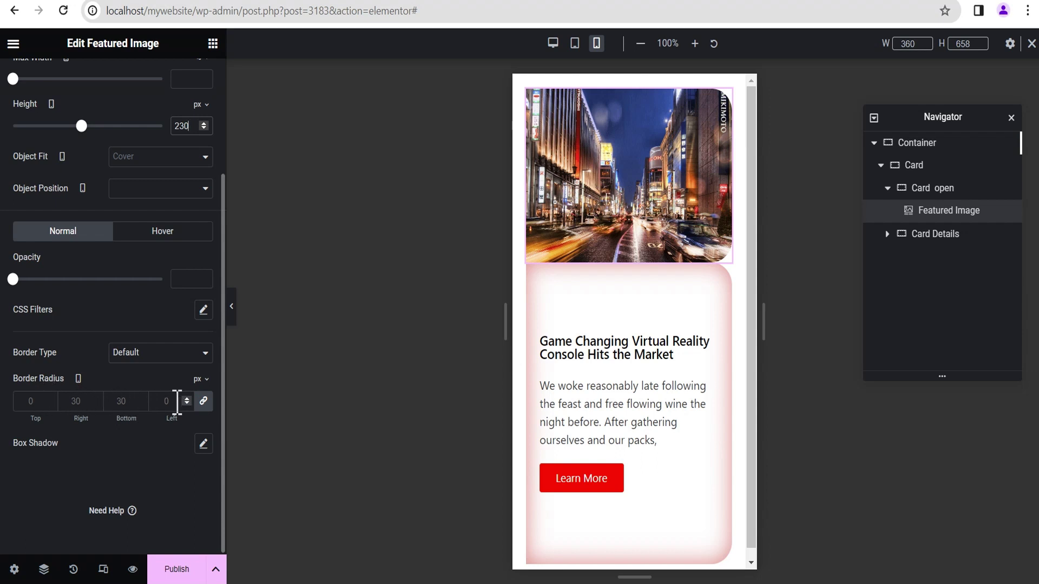
click(204, 401)
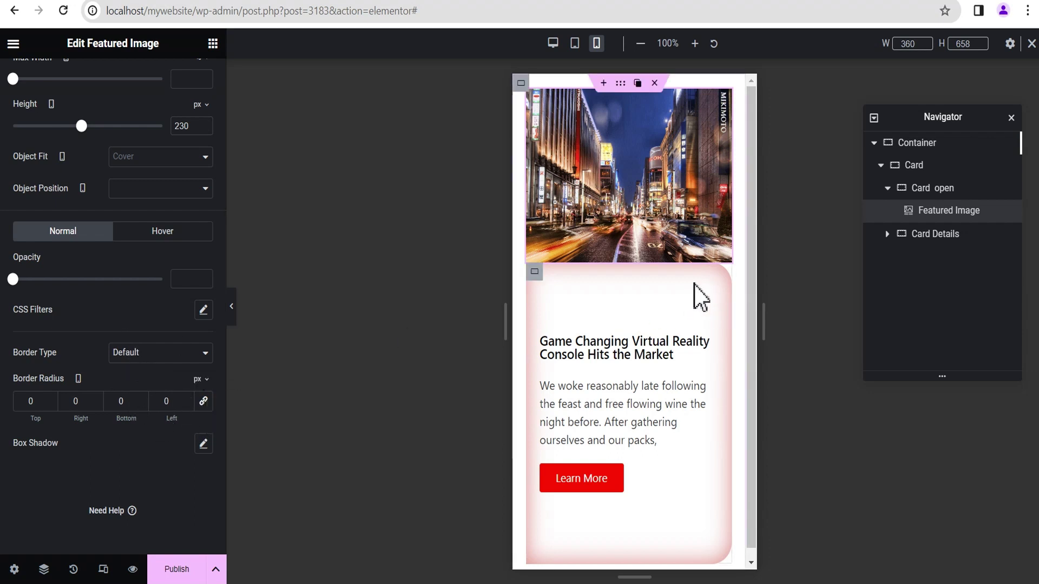
Set the Card Details container's mobile minimum height to 275 px
click(920, 234)
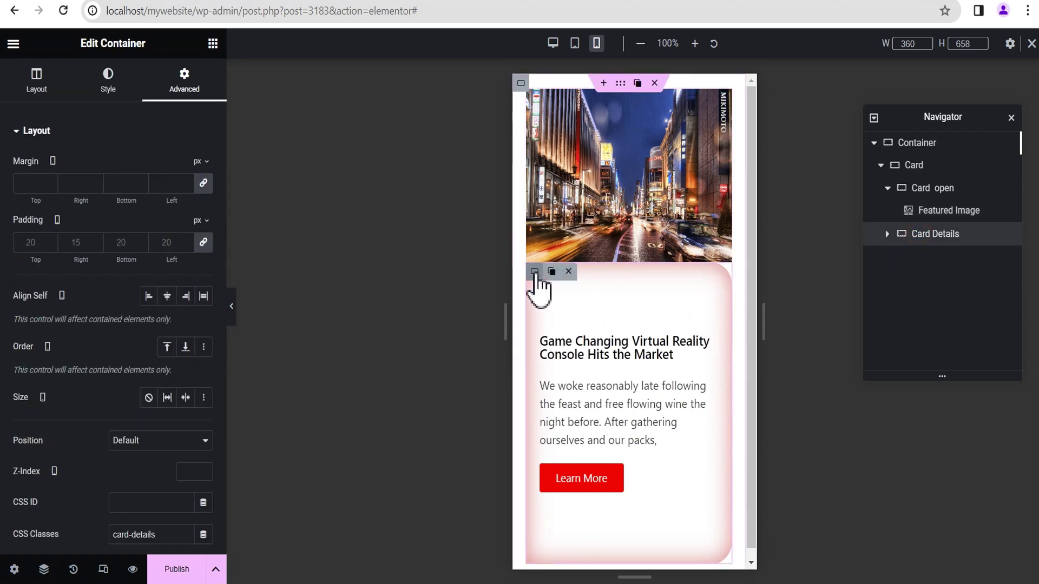
click(37, 87)
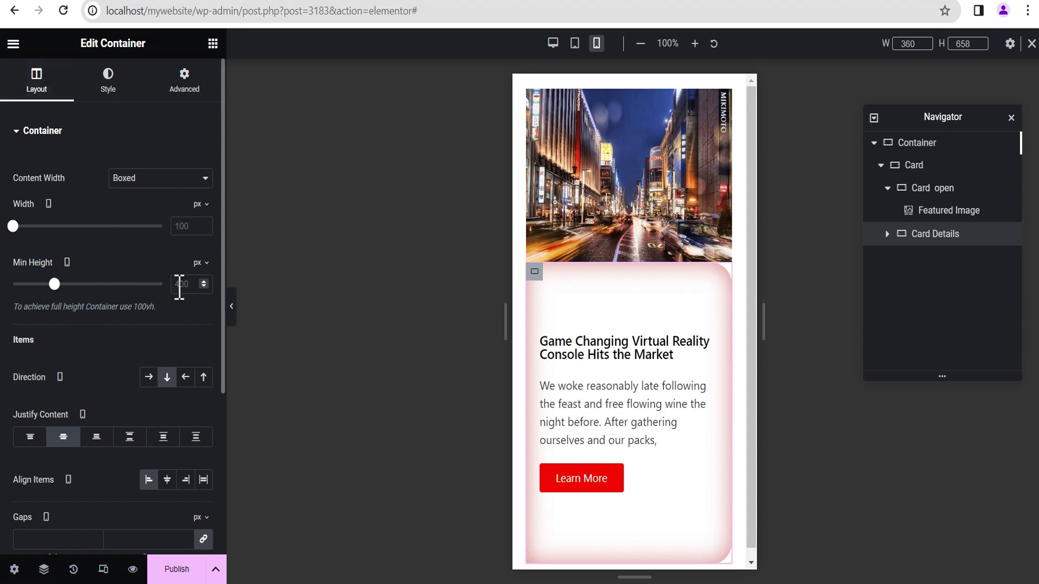
click(178, 285)
text(20)
text(5)
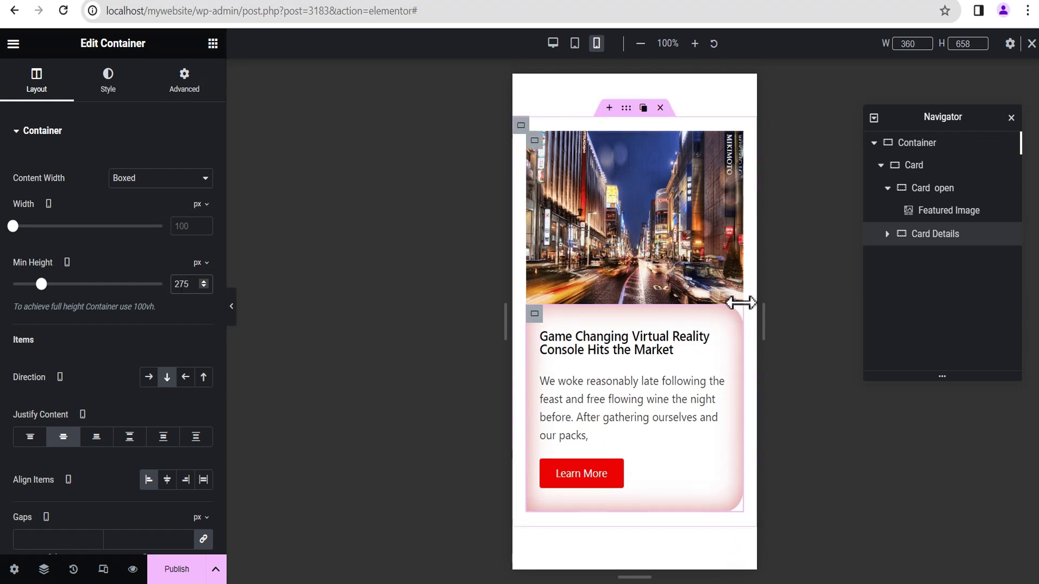
Set the Card Details container's mobile border radius to 0 on all corners and preview the card with the editor panel hidden
click(106, 87)
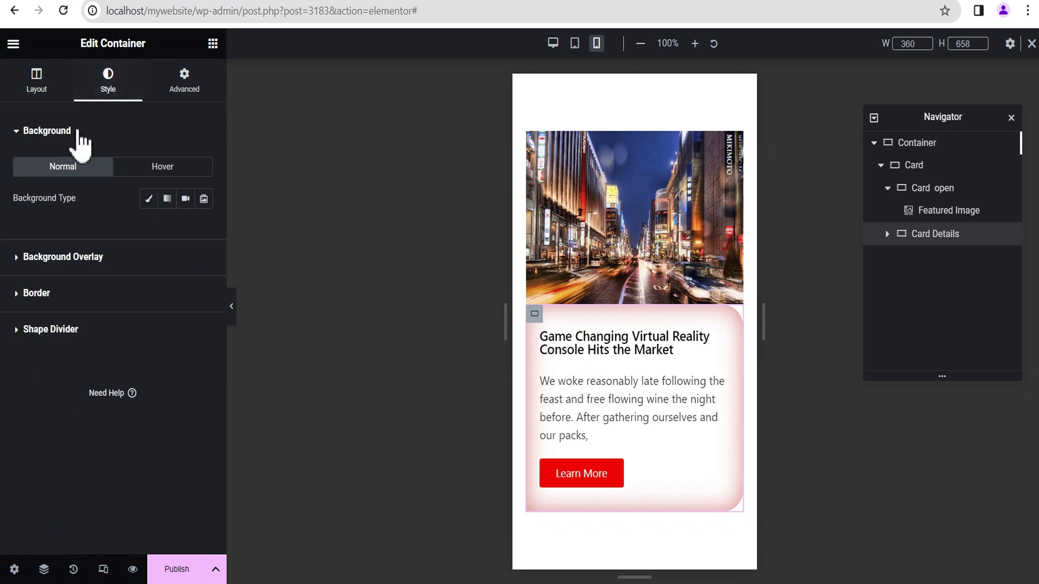
click(70, 291)
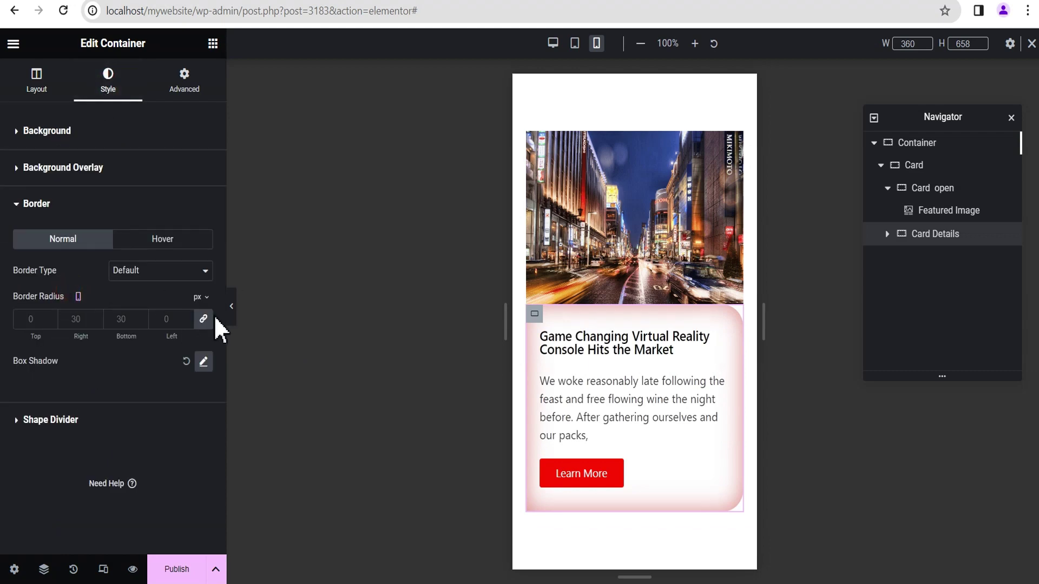
click(232, 307)
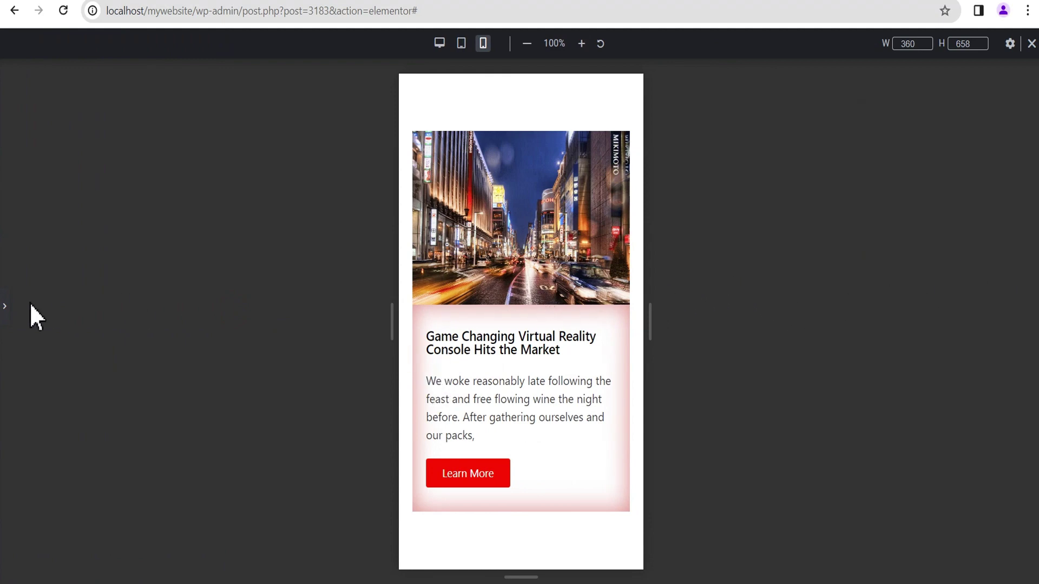
click(4, 306)
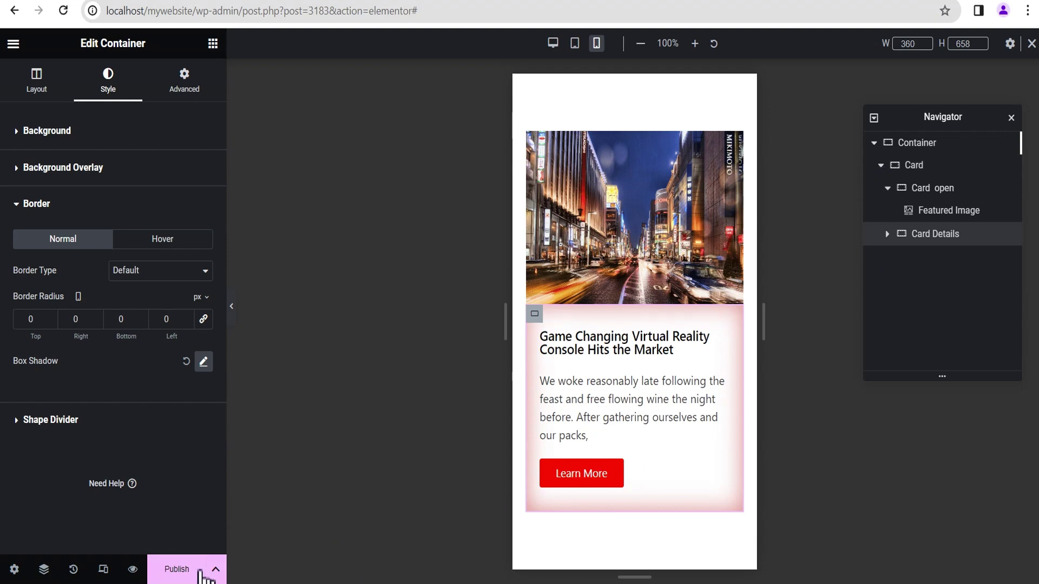
Publish the loop item and retitle it "Card open Style", saving the update
click(169, 572)
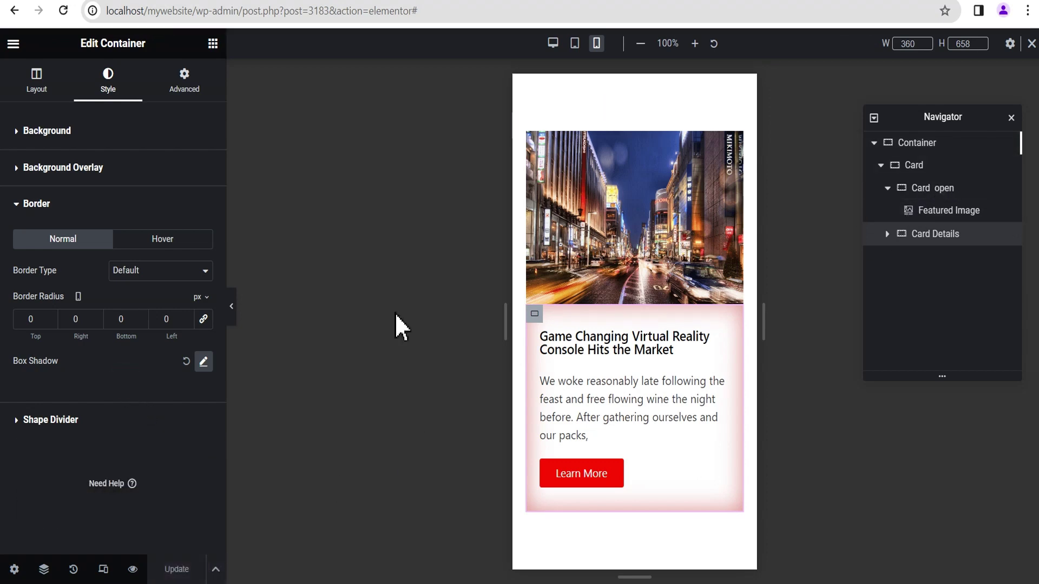
click(15, 569)
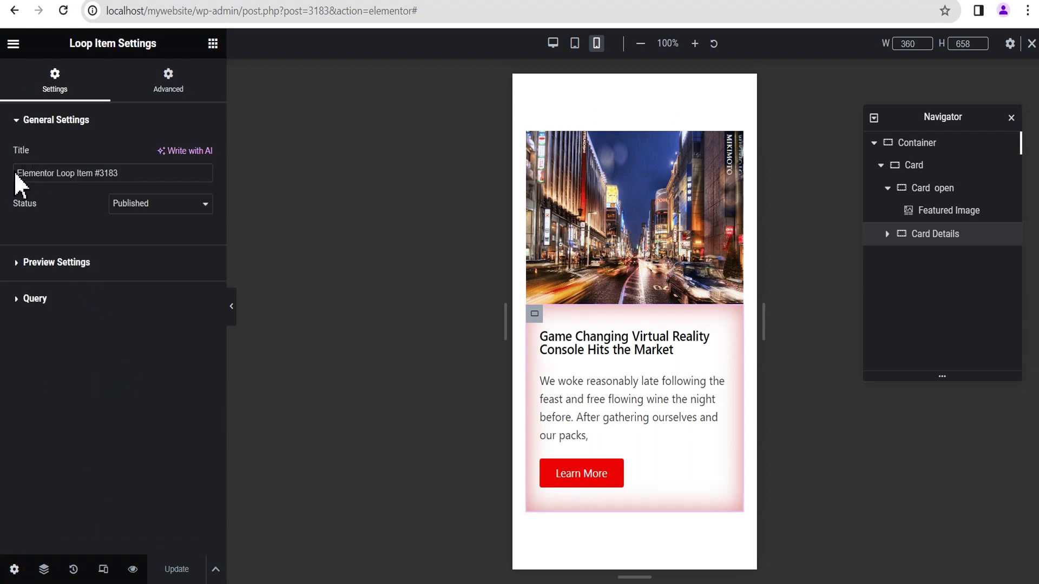
drag(125, 172, 4, 173)
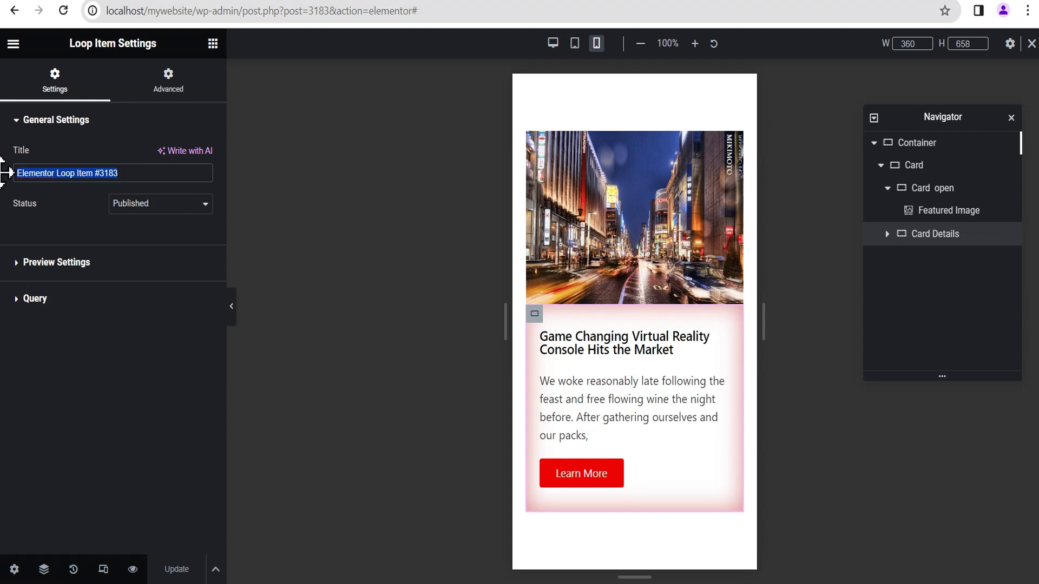
text(Card open)
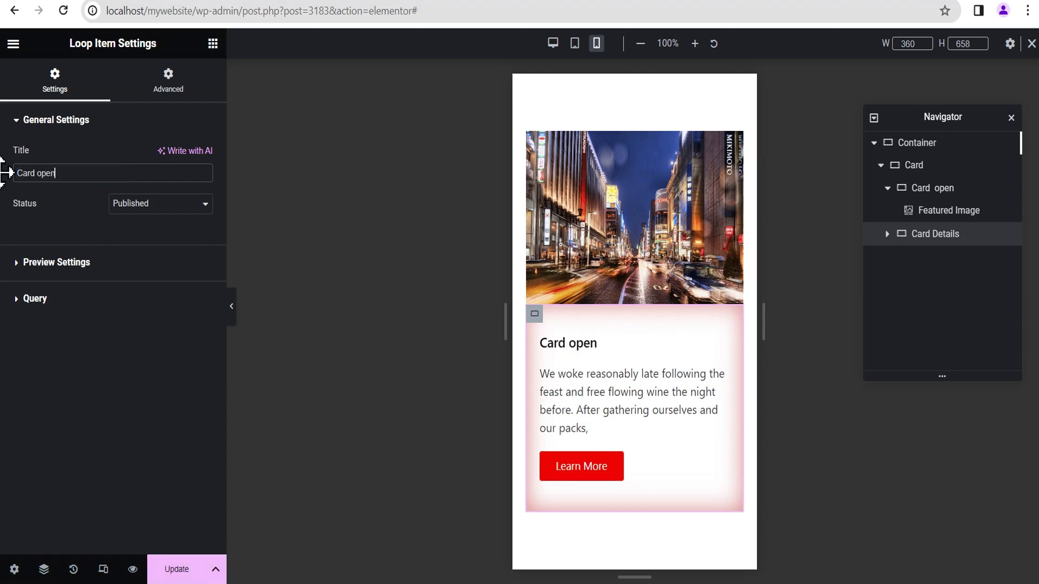
text( Style)
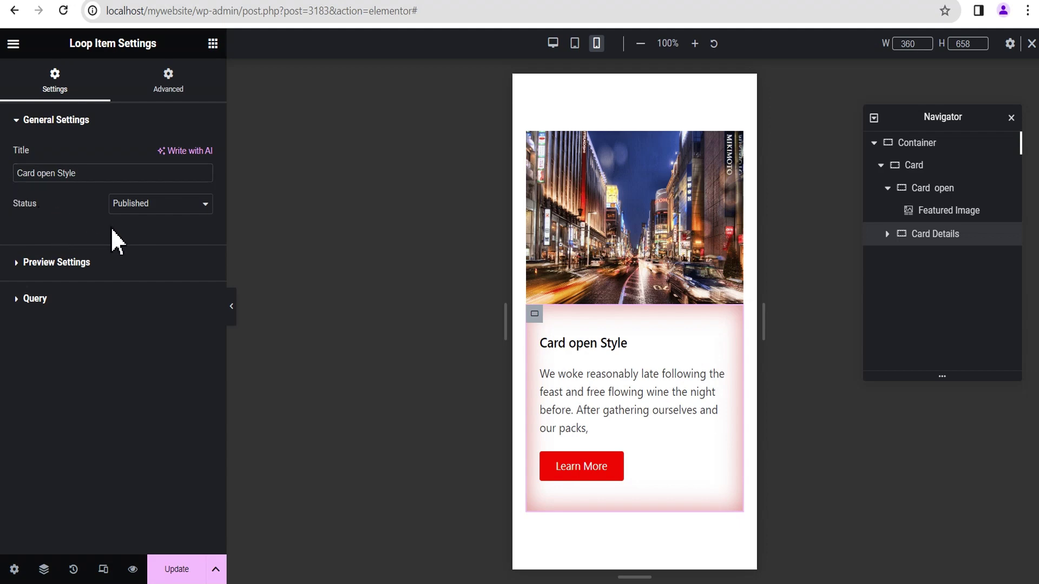
click(179, 568)
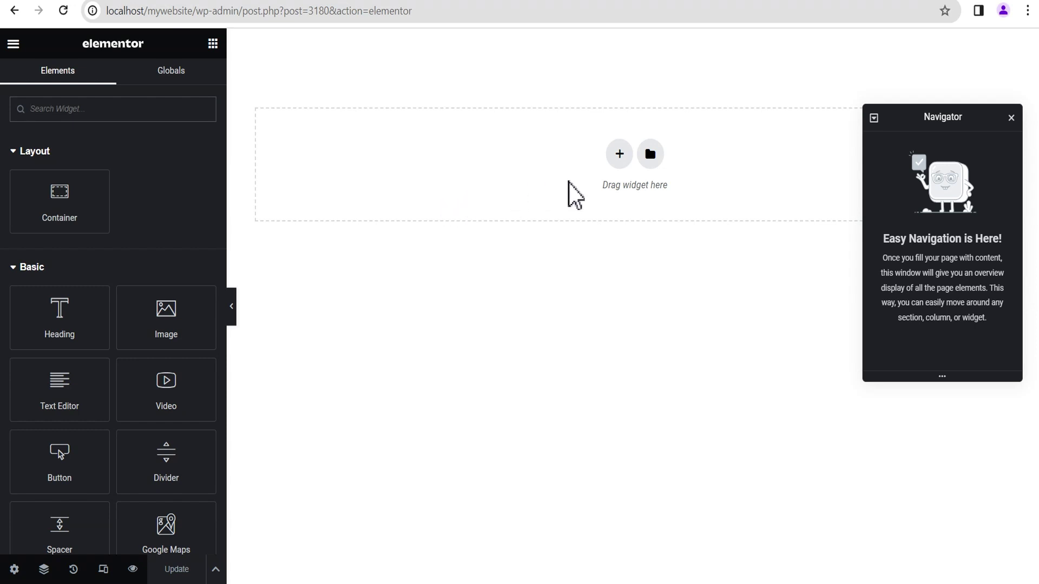
Add a single-column container with vertical direction to the empty page and set its padding to 100 px on all sides
click(620, 154)
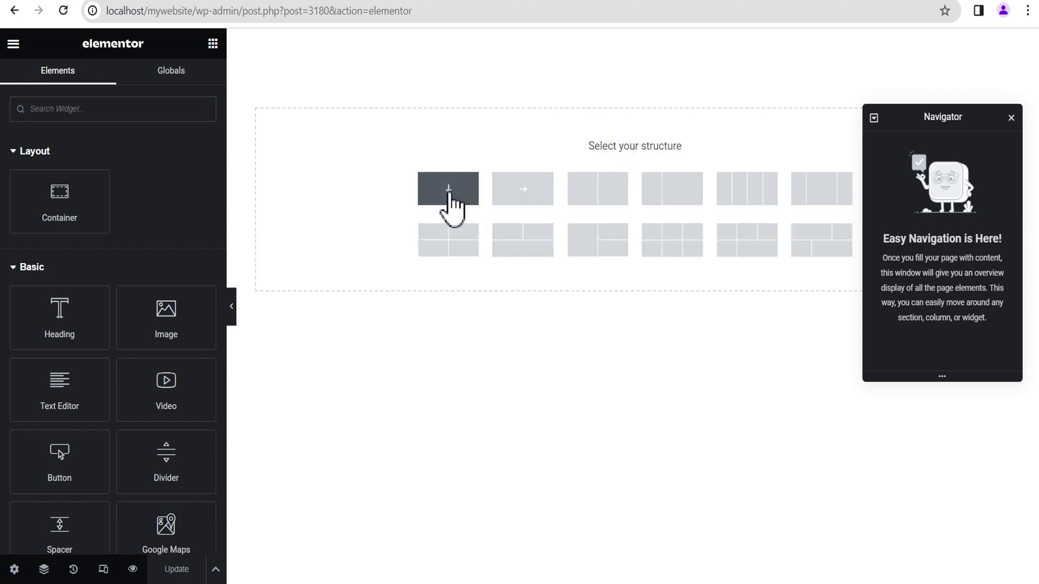
click(449, 198)
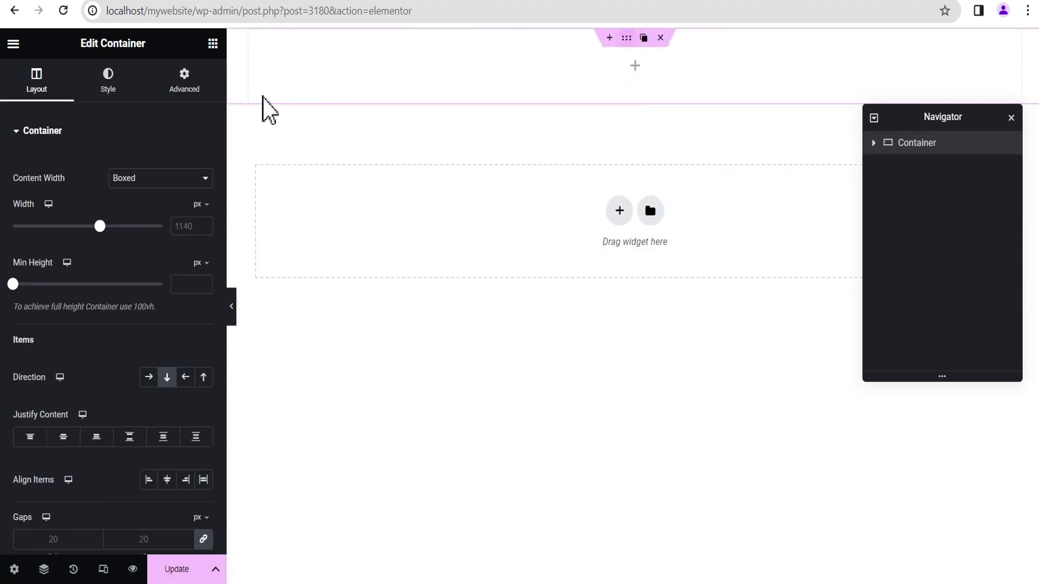
click(193, 87)
click(36, 243)
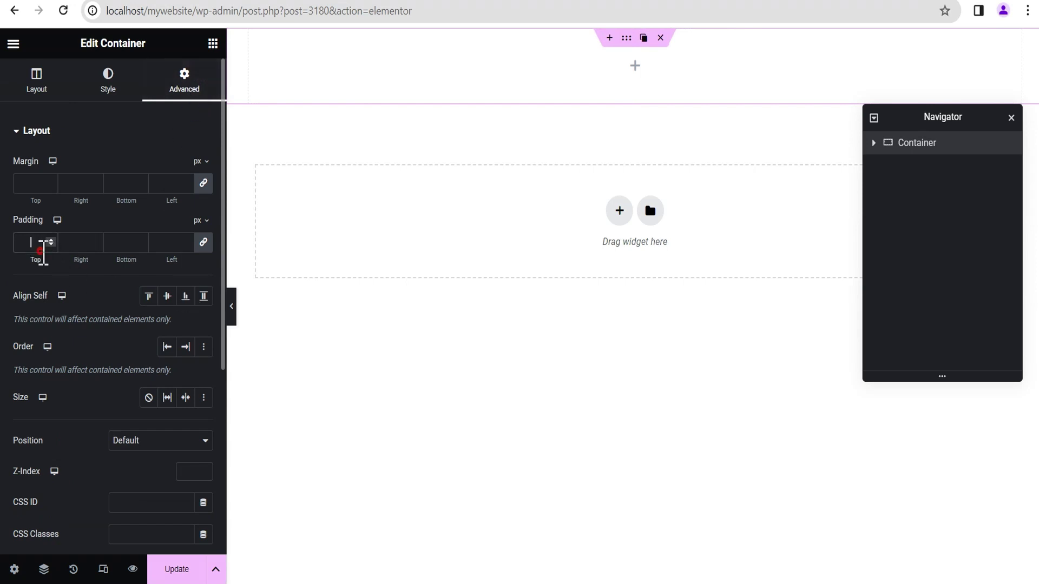
text(100)
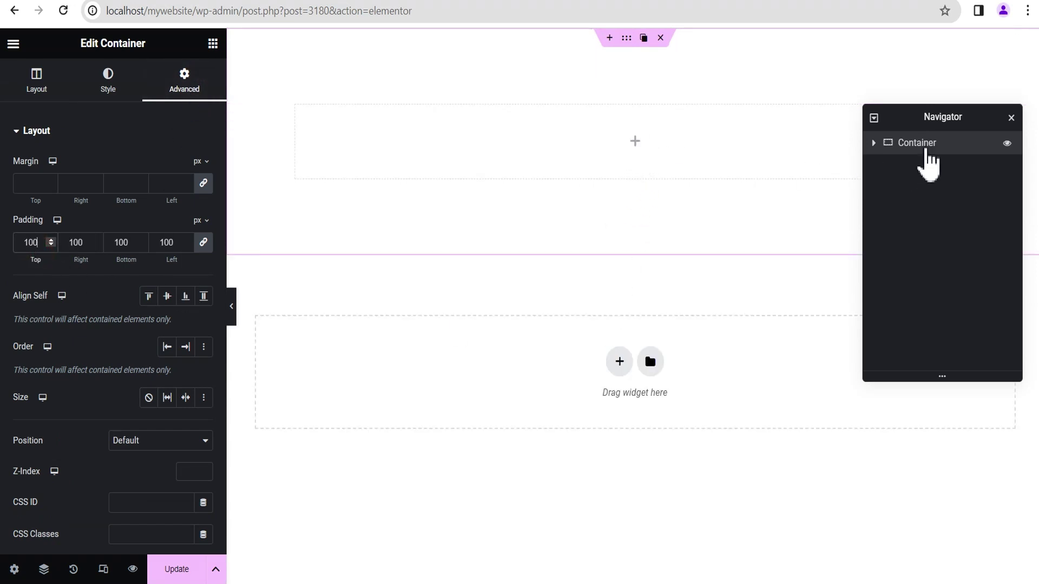
Move the Navigator clear of the new container and place a Loop Grid widget inside the container
drag(959, 118, 970, 311)
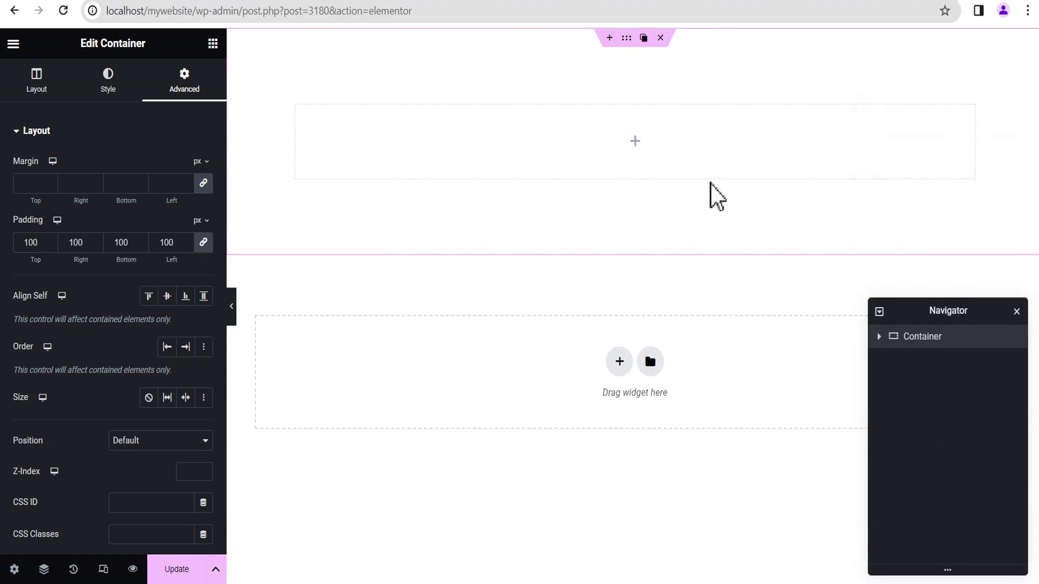
click(636, 141)
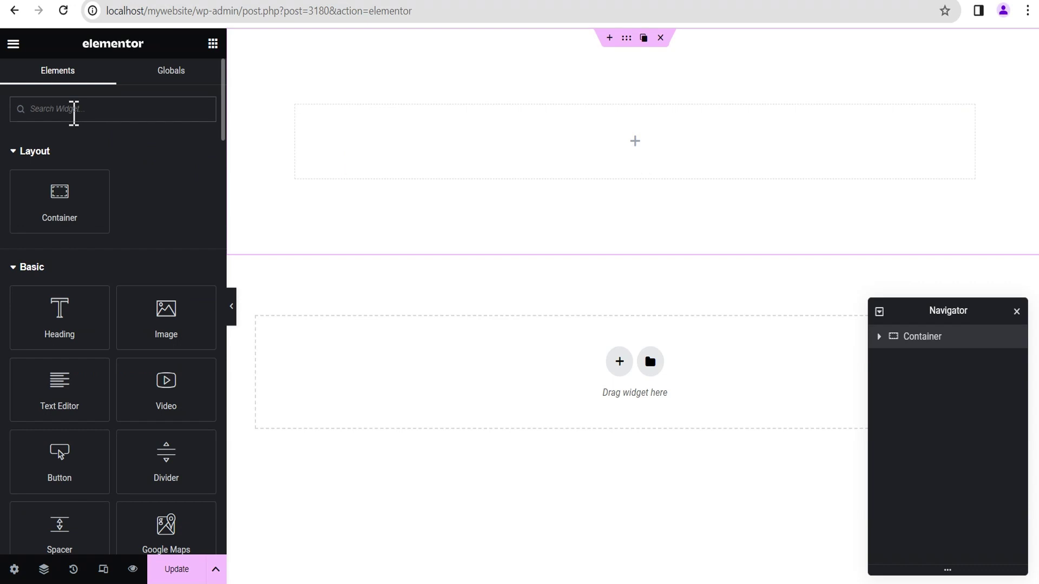
text(car)
key(BackSpace)
key(BackSpace)
key(BackSpace)
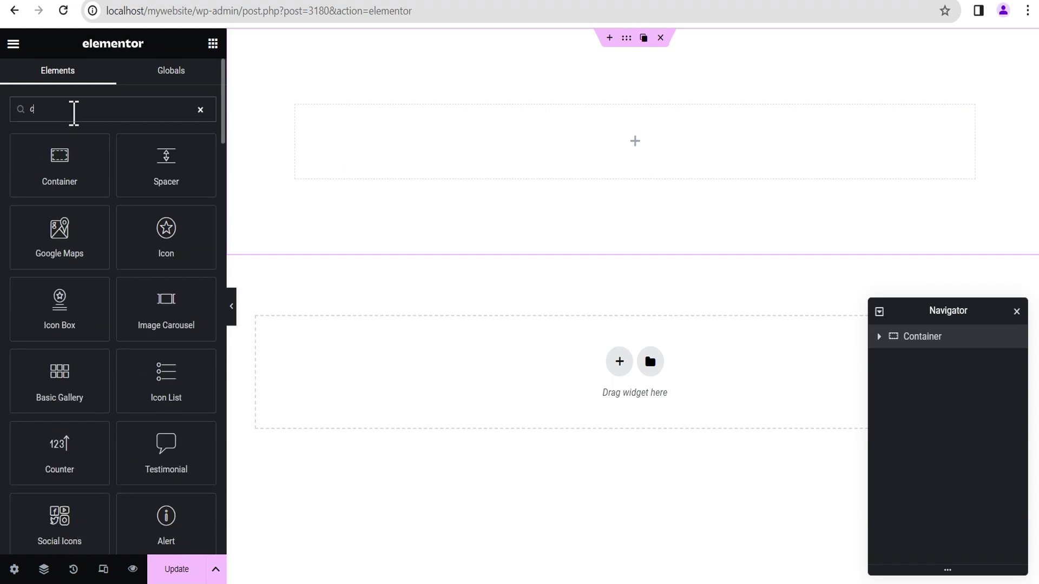
text(loo)
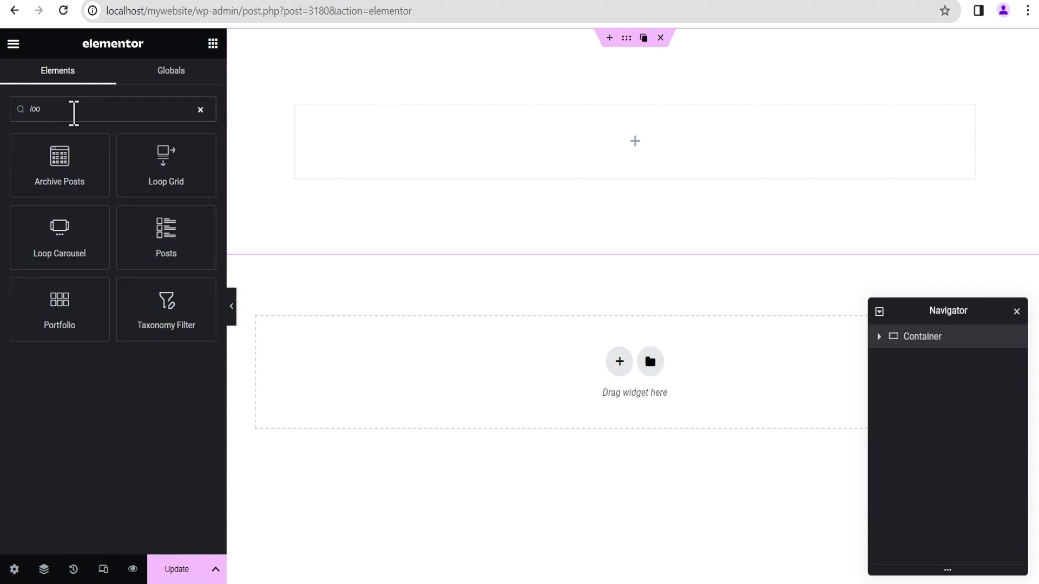
drag(160, 167, 593, 174)
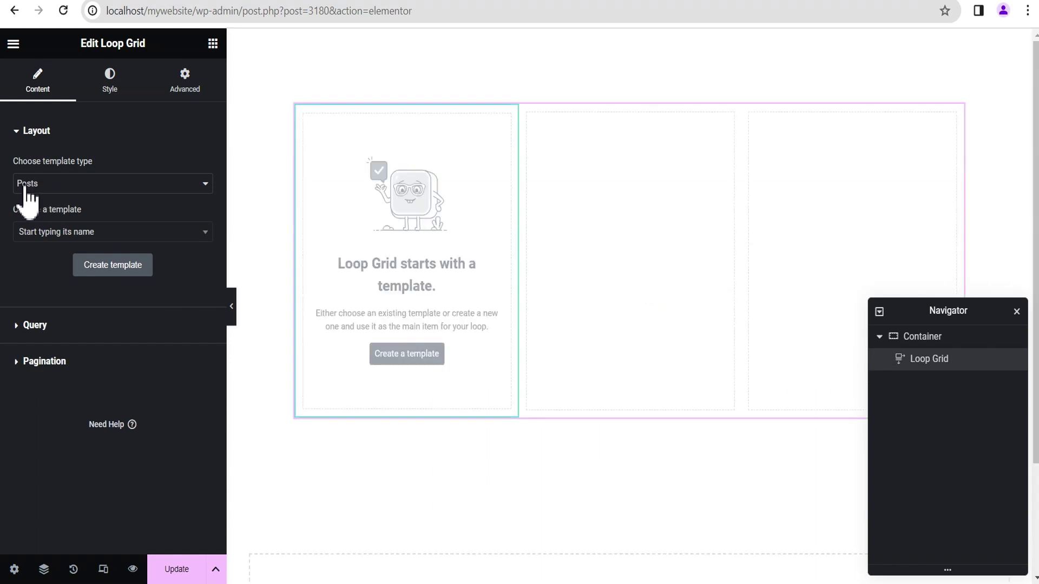
Search the Loop Grid's template choices for "card open" and assign the "Card open Style" template
click(33, 233)
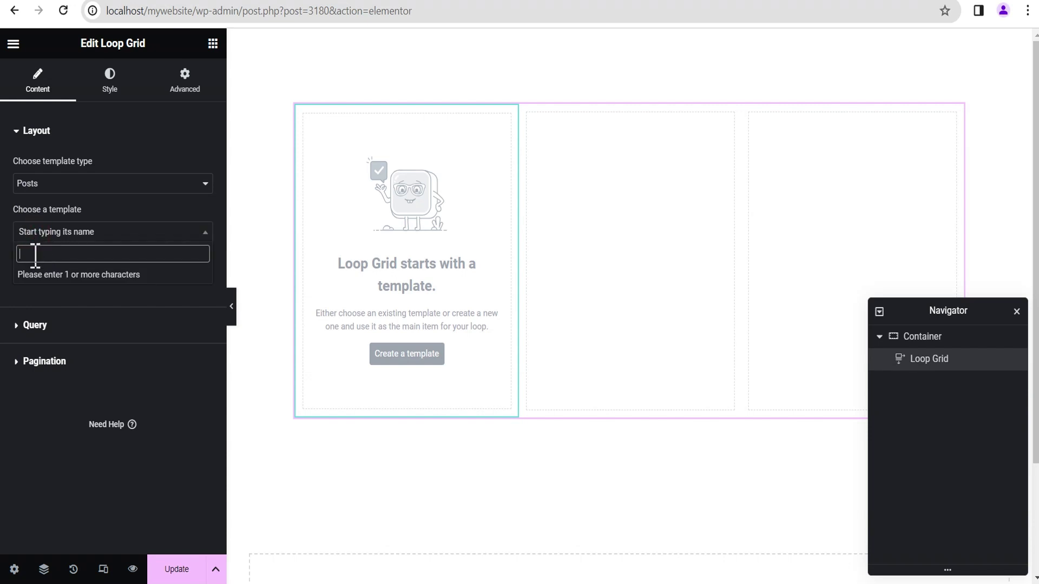
text(card flip)
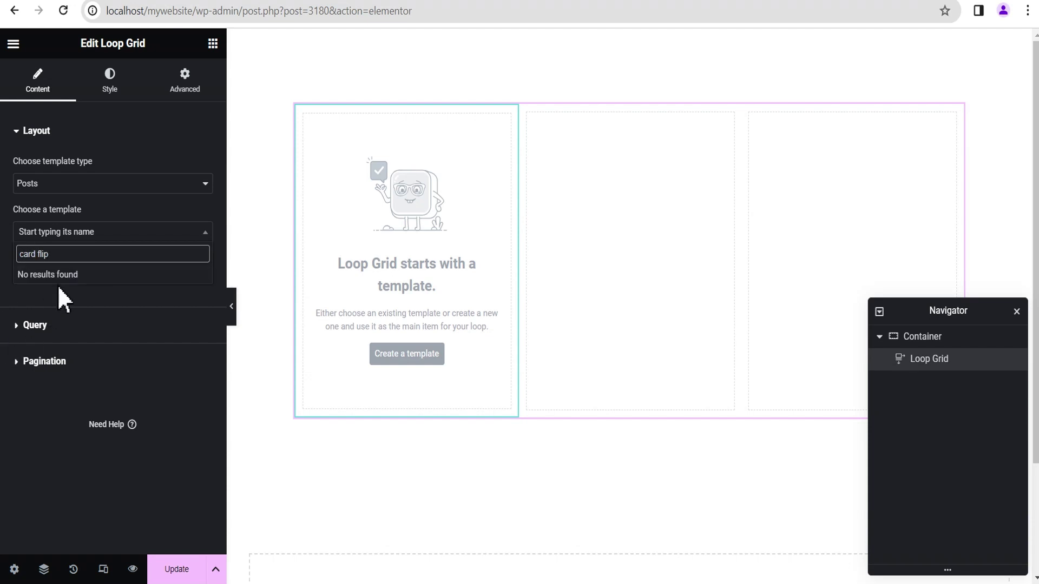
drag(53, 254, 42, 254)
key(BackSpace)
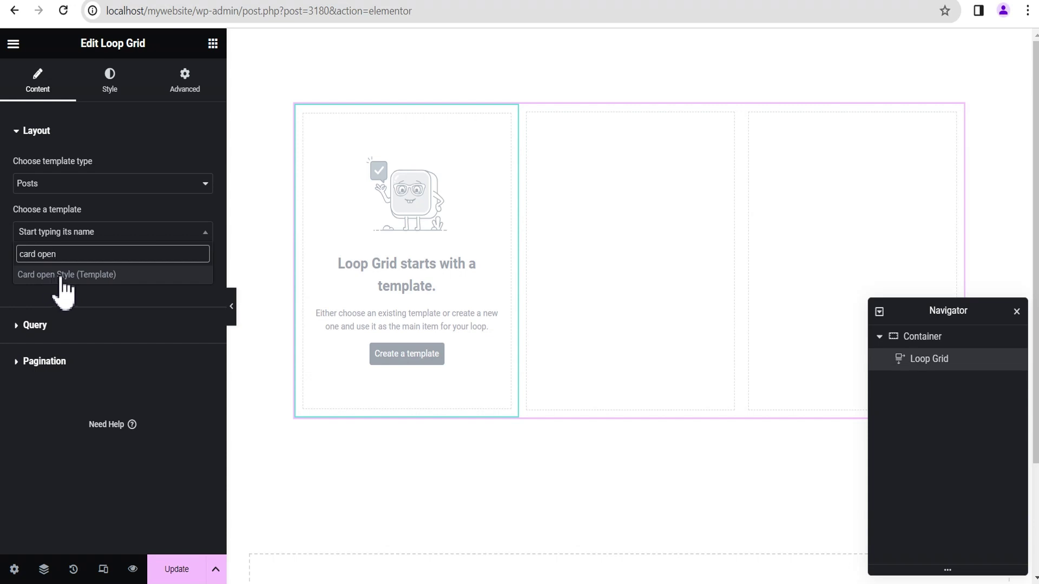
click(61, 274)
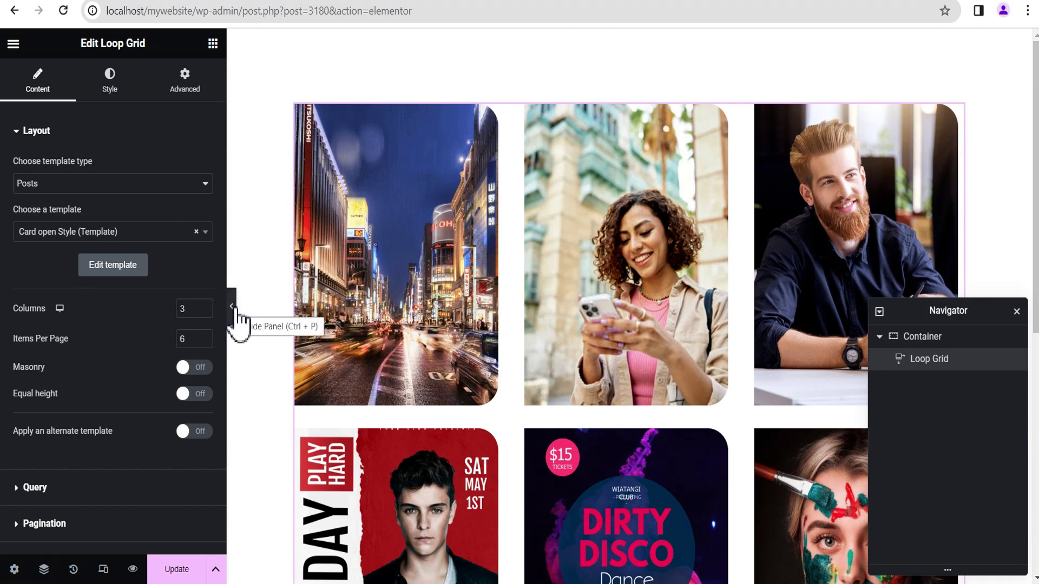
Hide the editor panel and examine the desktop grid and the opening effect of its cards
click(232, 311)
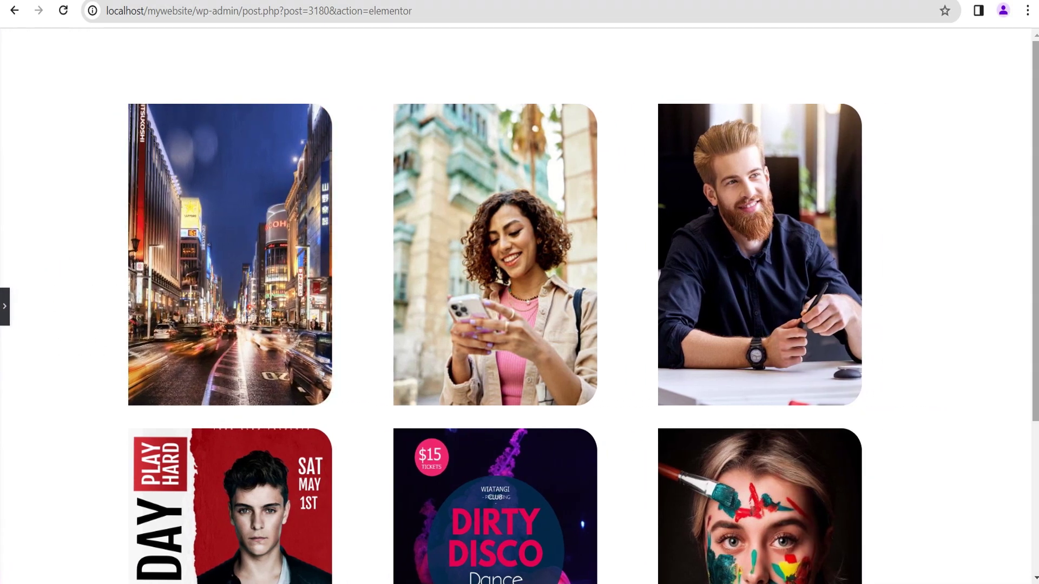
scroll(523, 251, down, 4)
scroll(523, 252, up, 4)
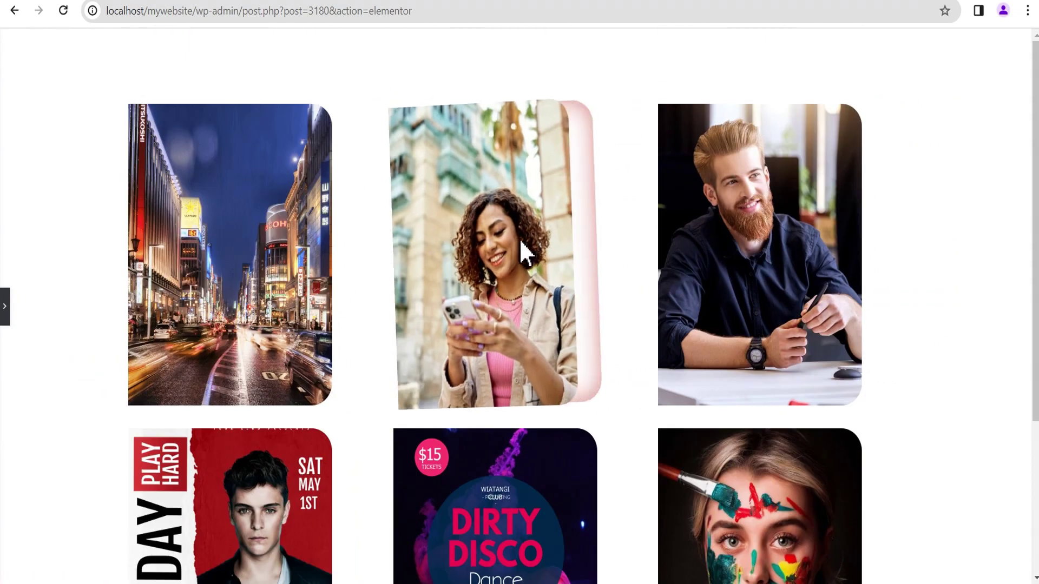
mouse_move(764, 246)
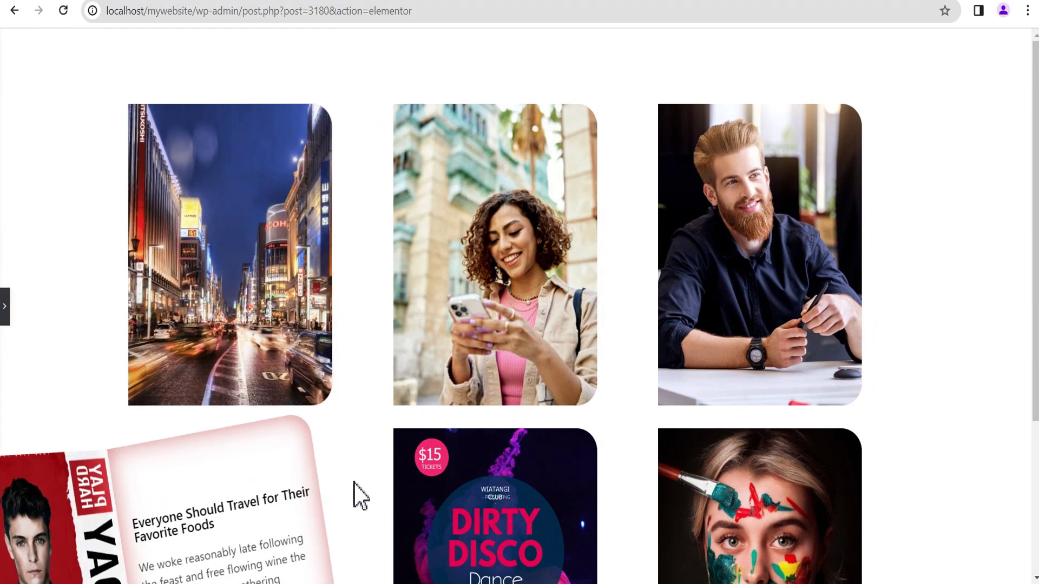
scroll(354, 495, down, 4)
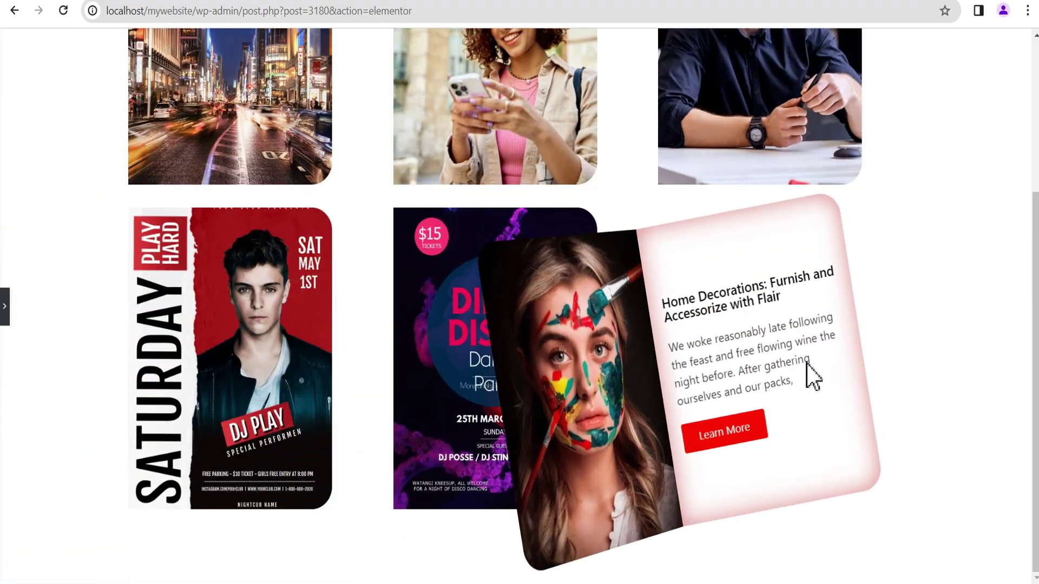
scroll(806, 335, up, 3)
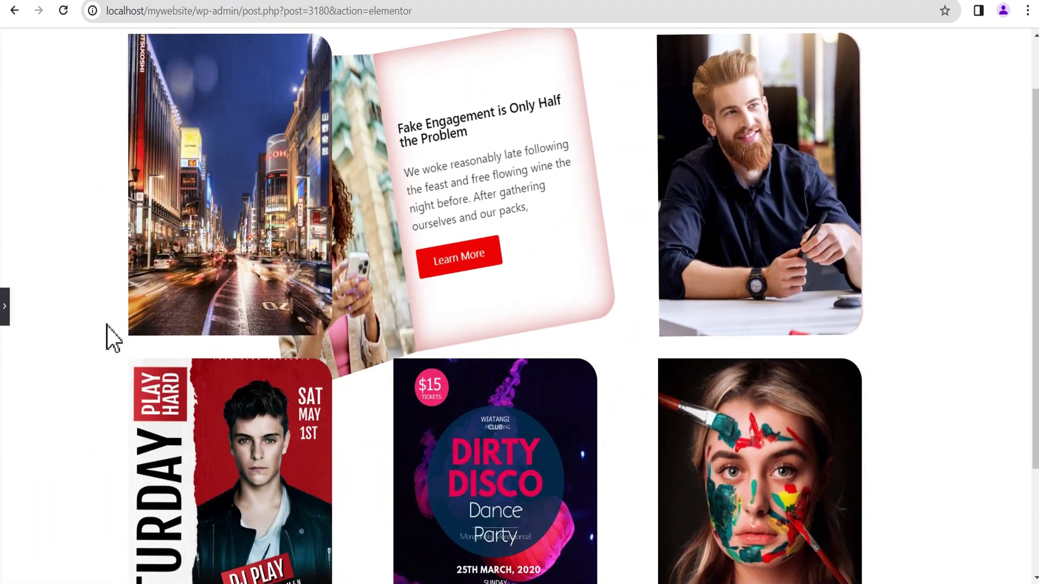
Switch to the tablet responsive view and examine the card grid and its opening effect with the editor panel hidden
click(4, 311)
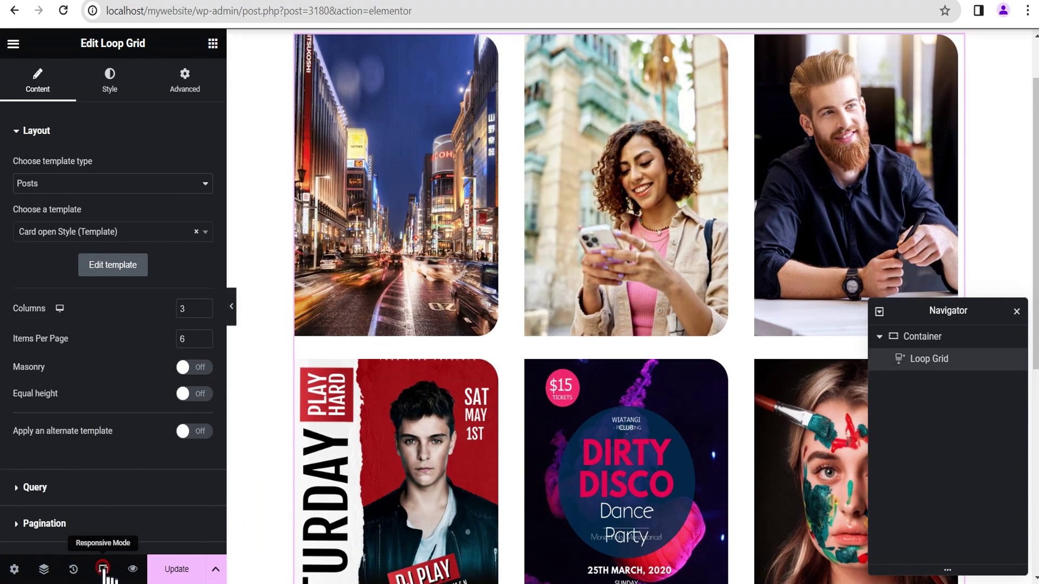
click(104, 571)
click(576, 45)
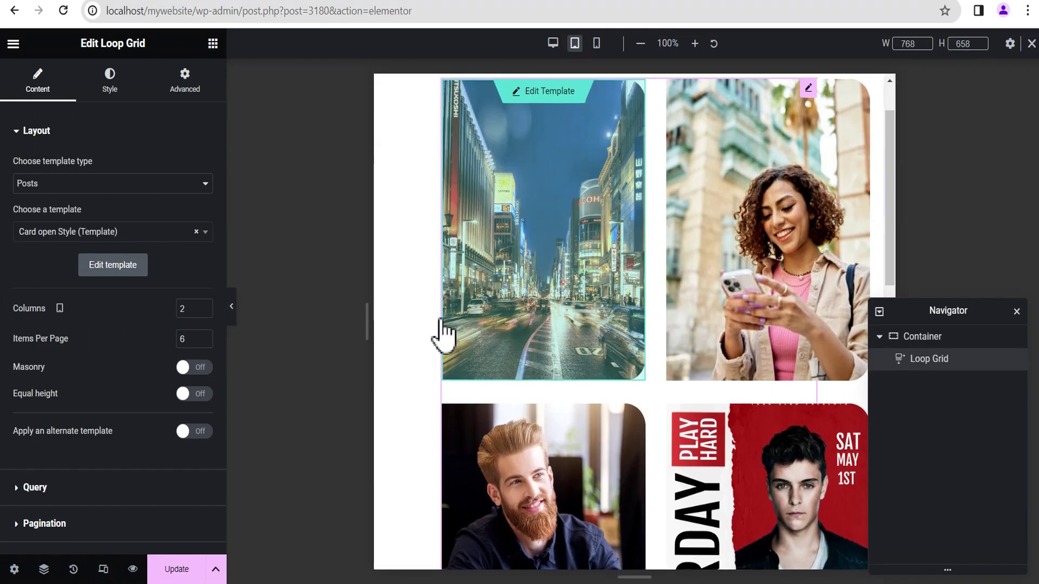
click(231, 306)
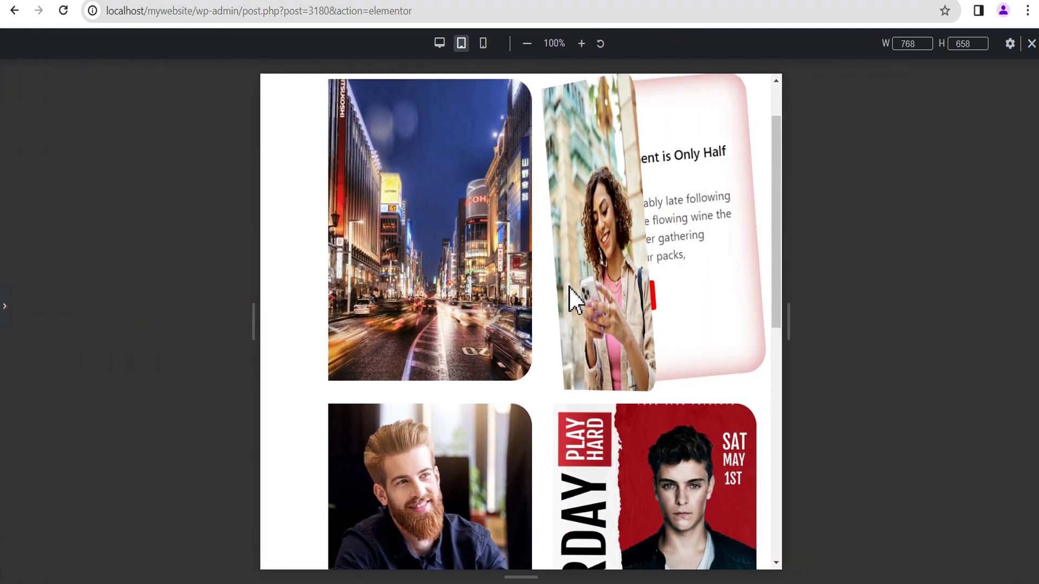
mouse_move(385, 310)
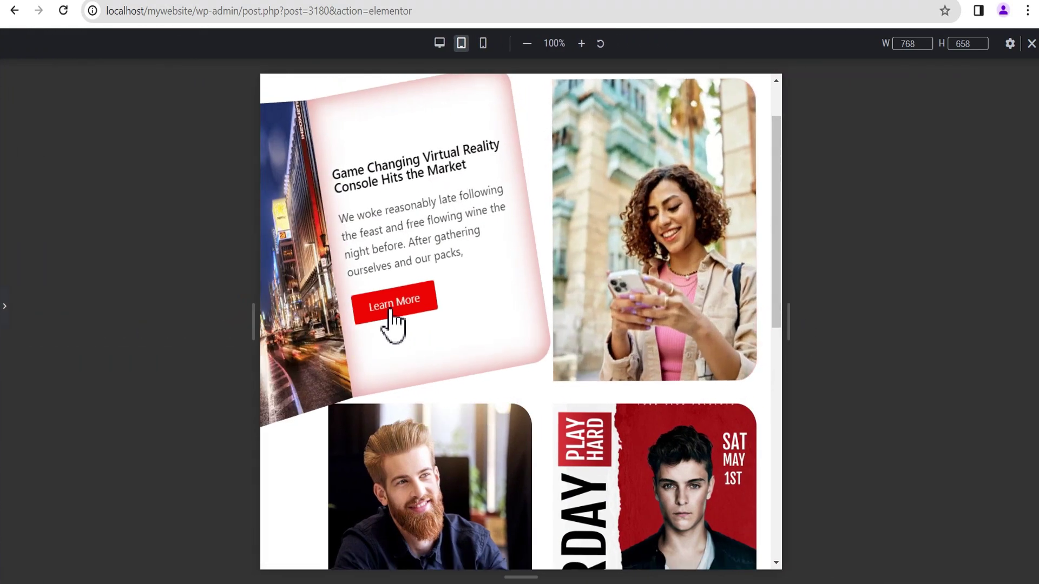
scroll(602, 473, down, 3)
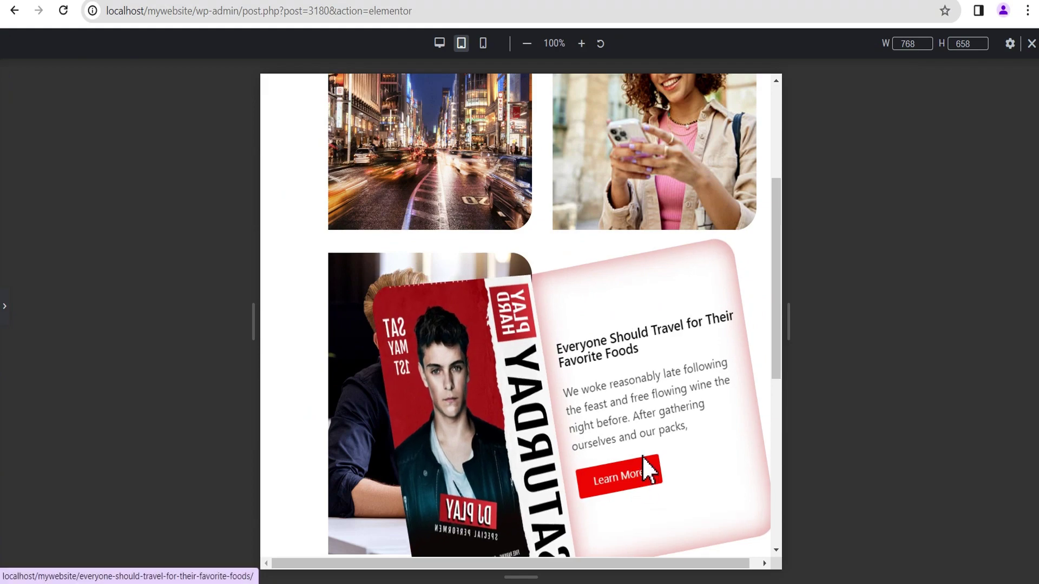
In the mobile view, set the outer container's padding to 100 px top and bottom and 0 px right and left
click(483, 43)
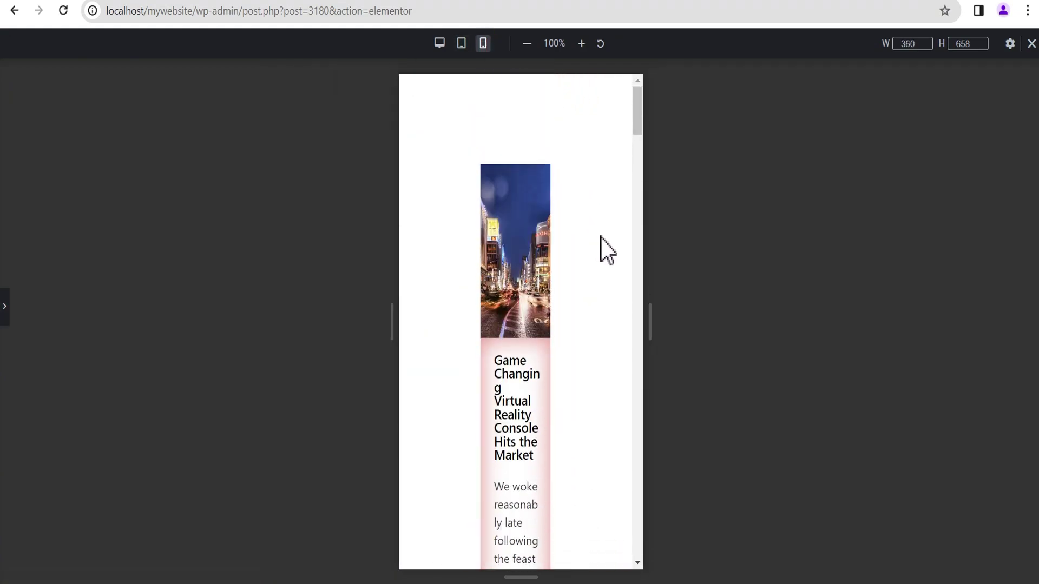
click(6, 306)
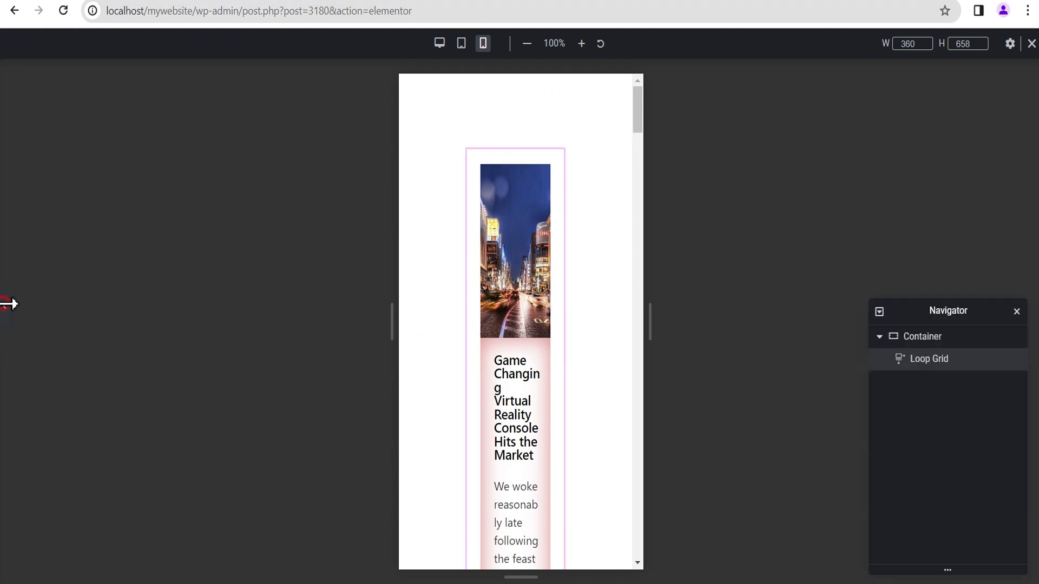
click(622, 84)
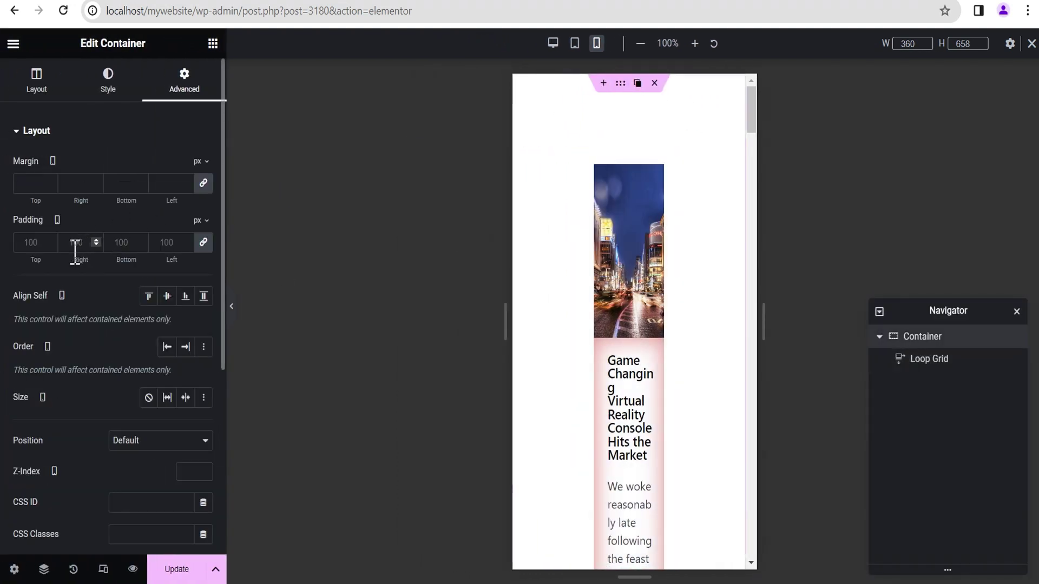
click(27, 242)
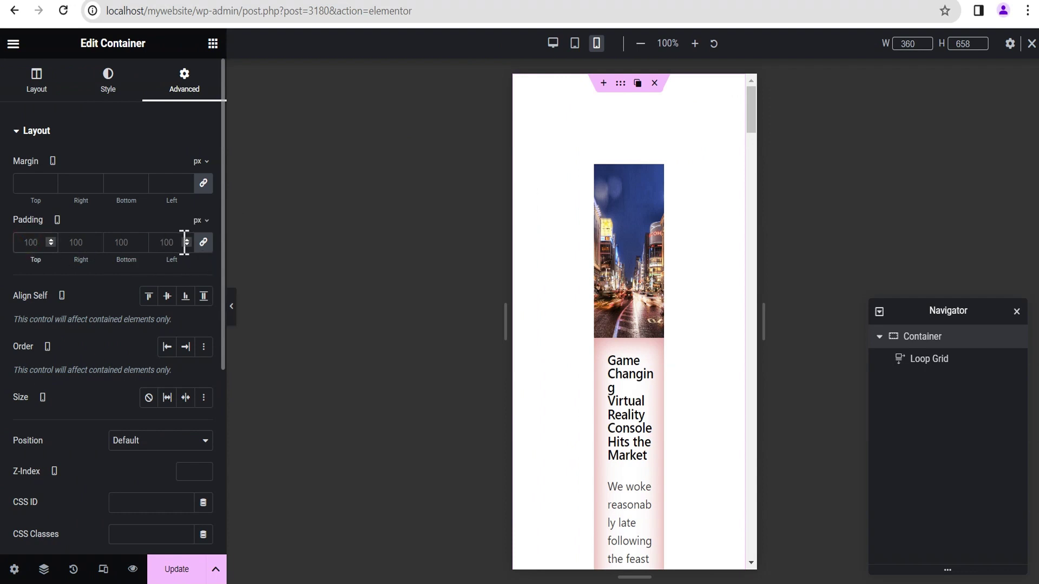
text(0)
click(203, 242)
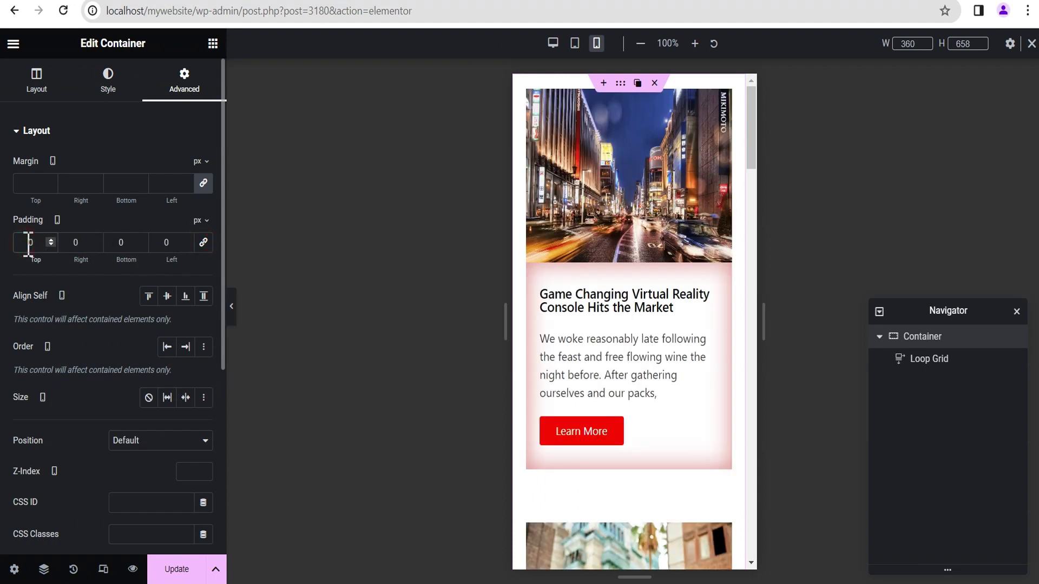
text(100)
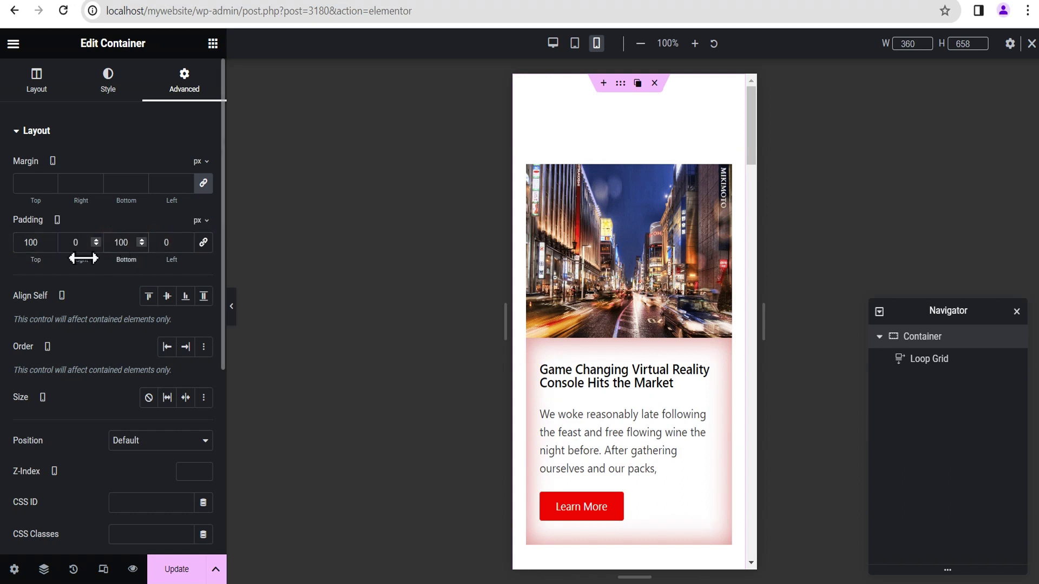
click(74, 242)
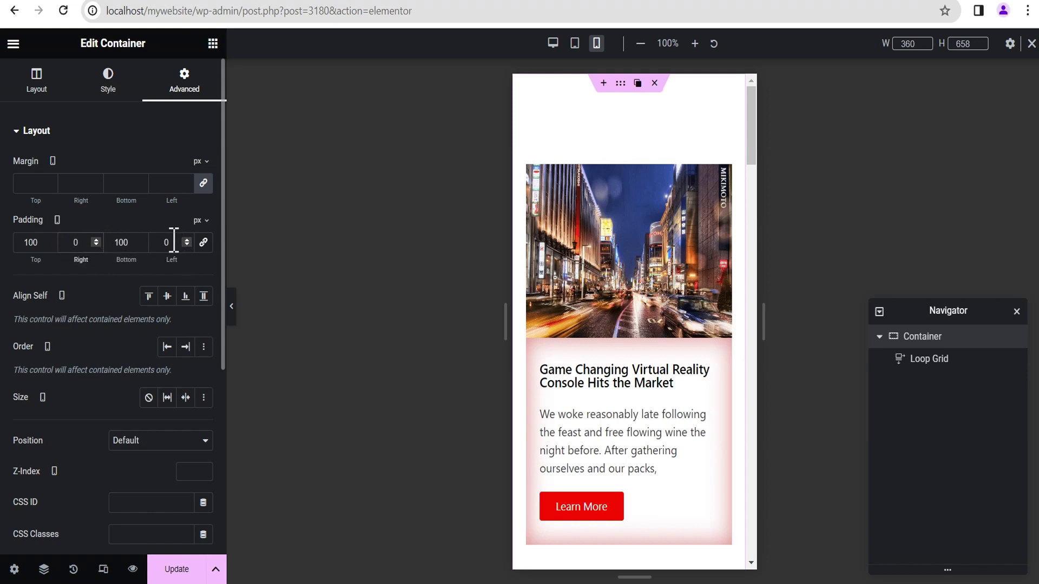
Examine the stacked cards through the whole mobile layout with the editor panel hidden
click(234, 310)
scroll(632, 282, down, 5)
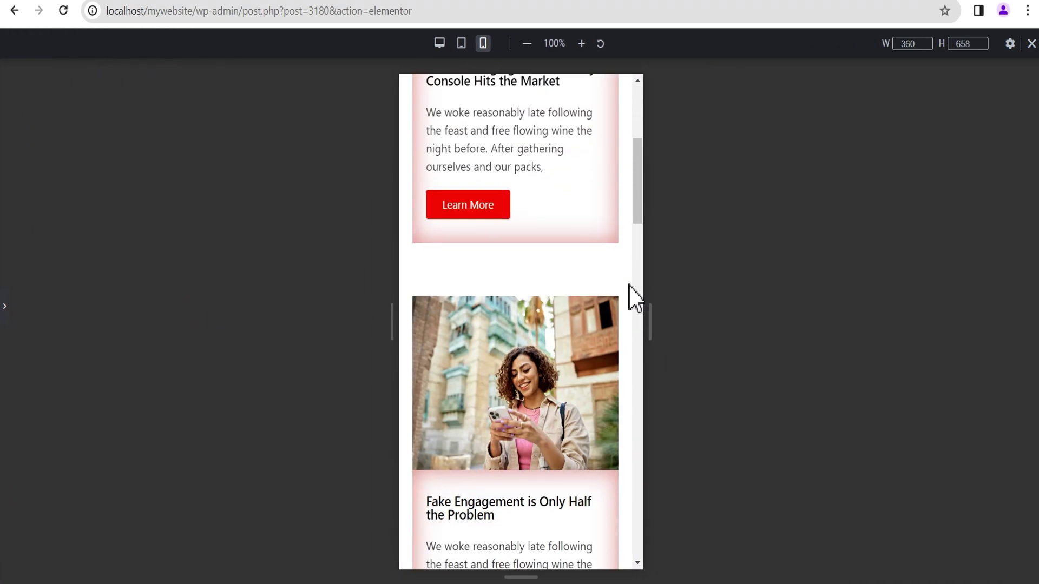
scroll(630, 295, down, 10)
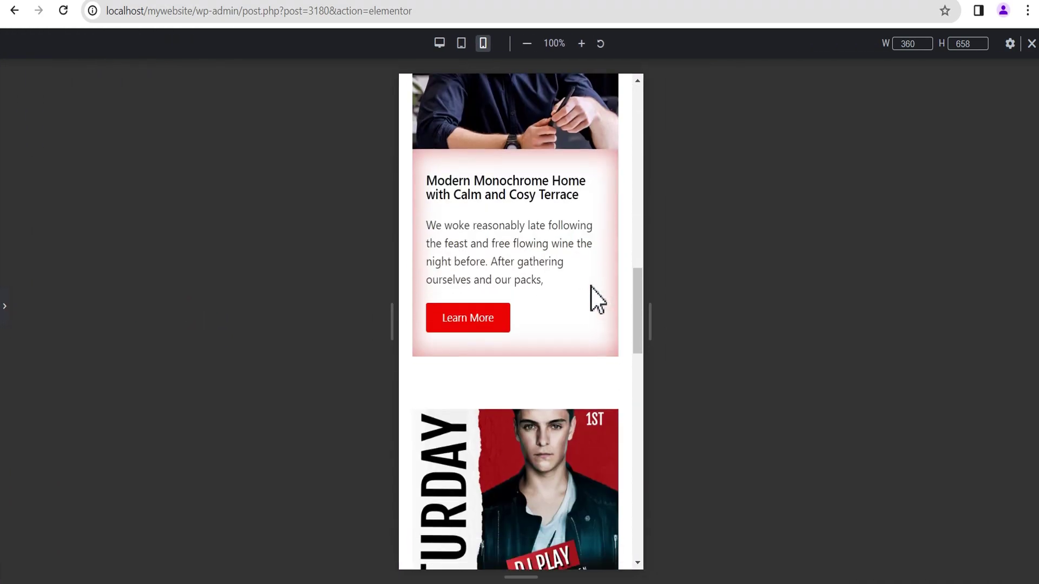
scroll(581, 298, down, 8)
scroll(577, 295, up, 8)
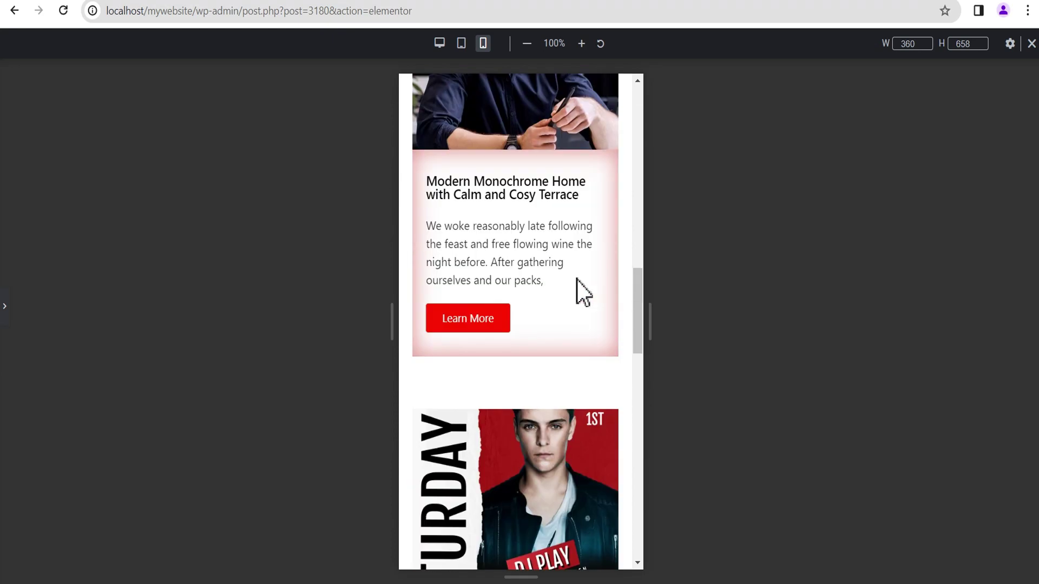
scroll(576, 278, up, 15)
Bring back the editor panel, save the page update and open the page's front-end preview
click(5, 306)
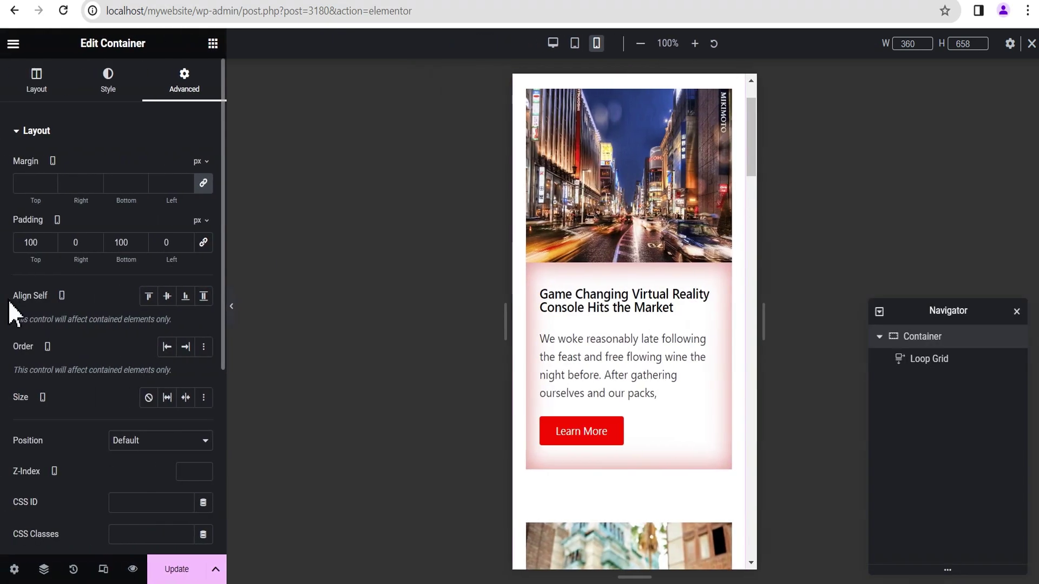
click(178, 570)
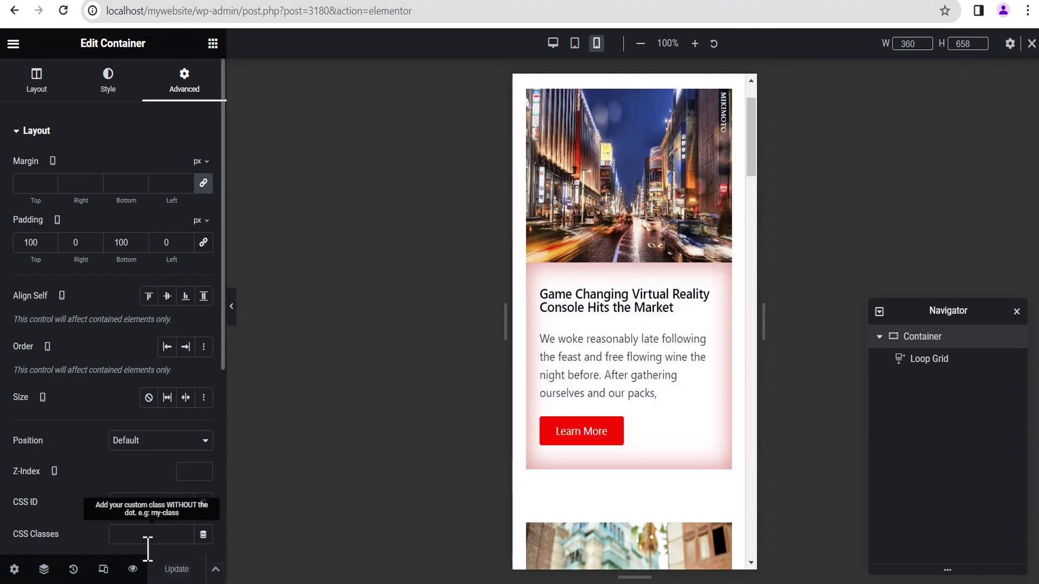
click(137, 566)
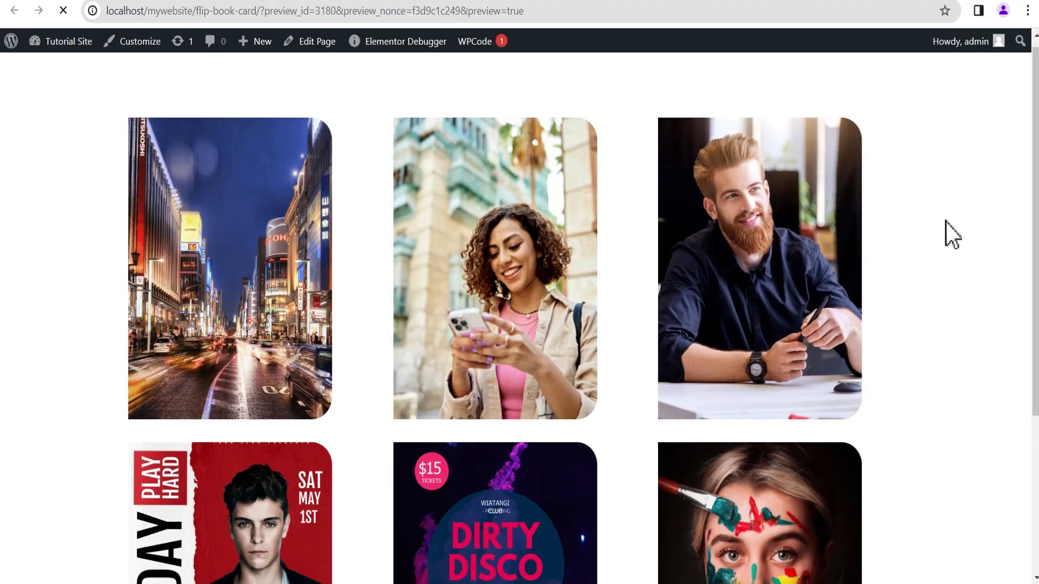
Examine the previewed page's card rows and check the book-opening effect on several cards
scroll(549, 262, down, 3)
scroll(545, 331, down, 2)
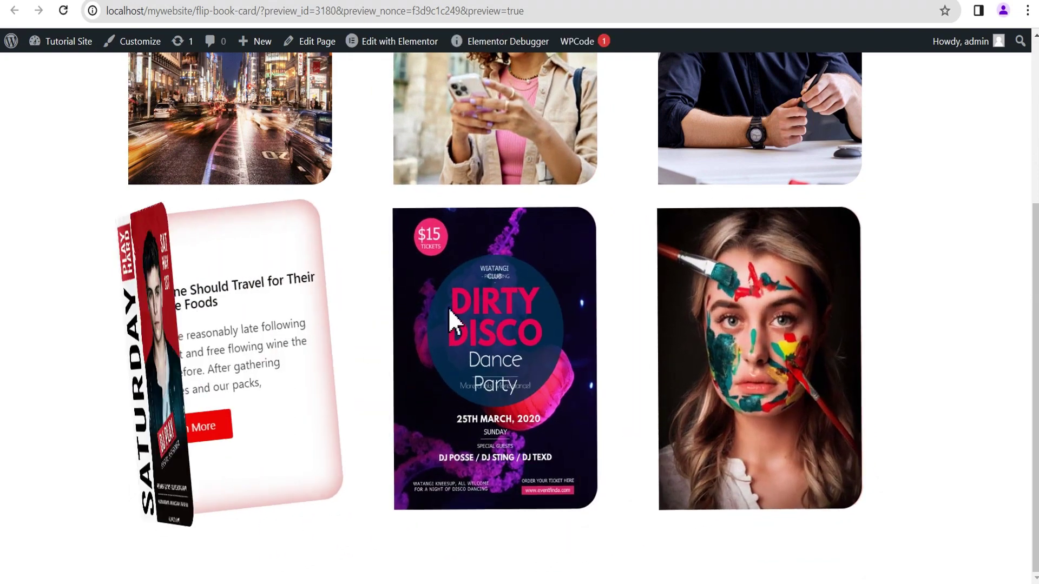
scroll(450, 313, up, 5)
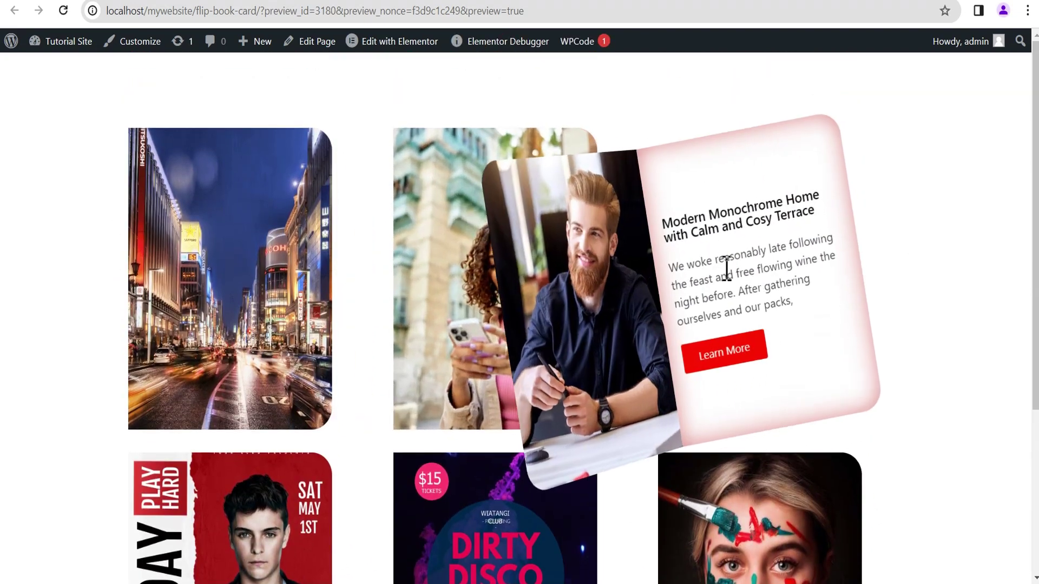
scroll(727, 269, down, 2)
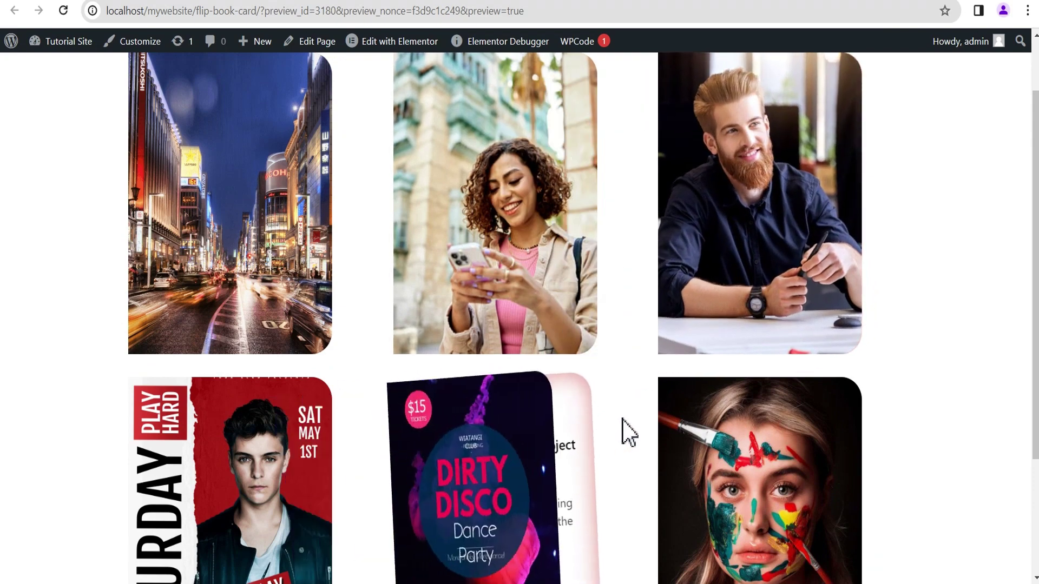
scroll(629, 433, down, 3)
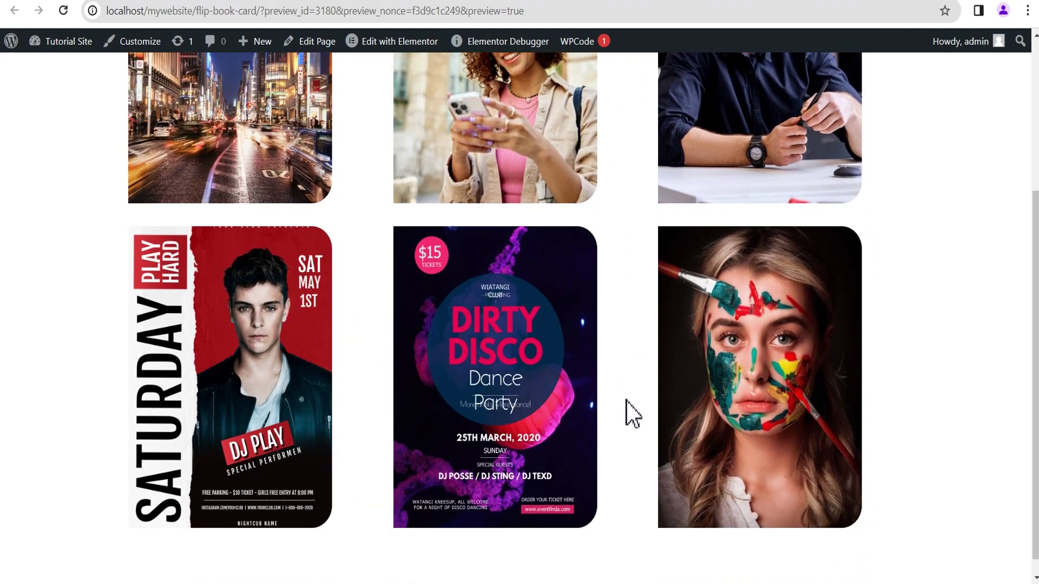
scroll(633, 406, up, 3)
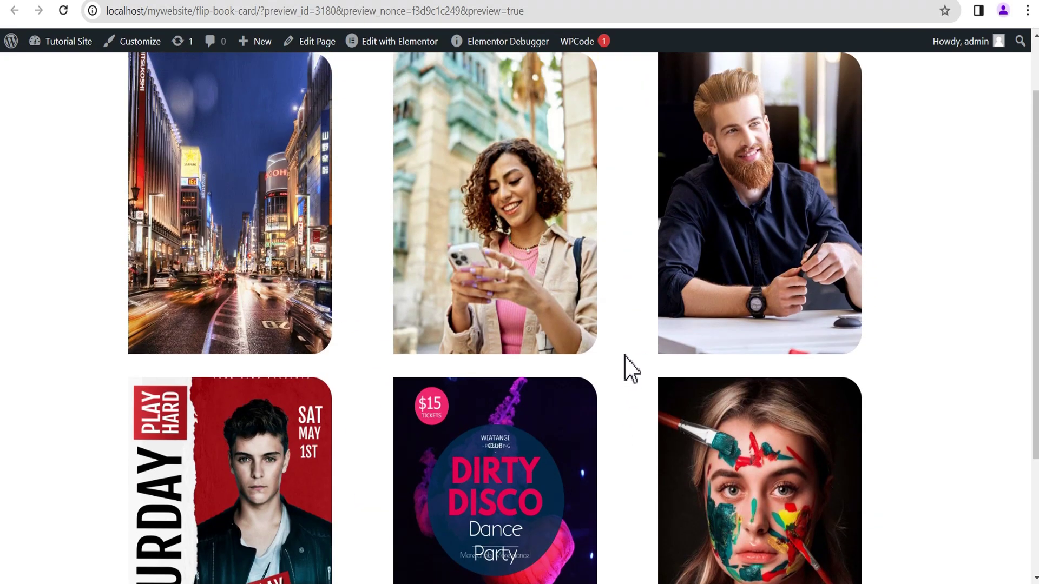
scroll(629, 354, up, 2)
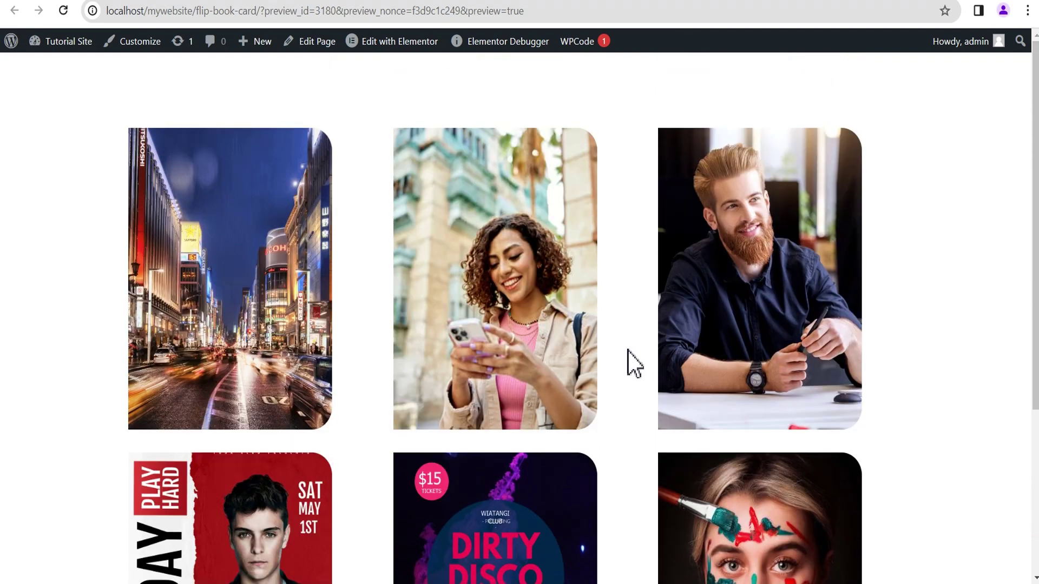
scroll(629, 357, down, 1)
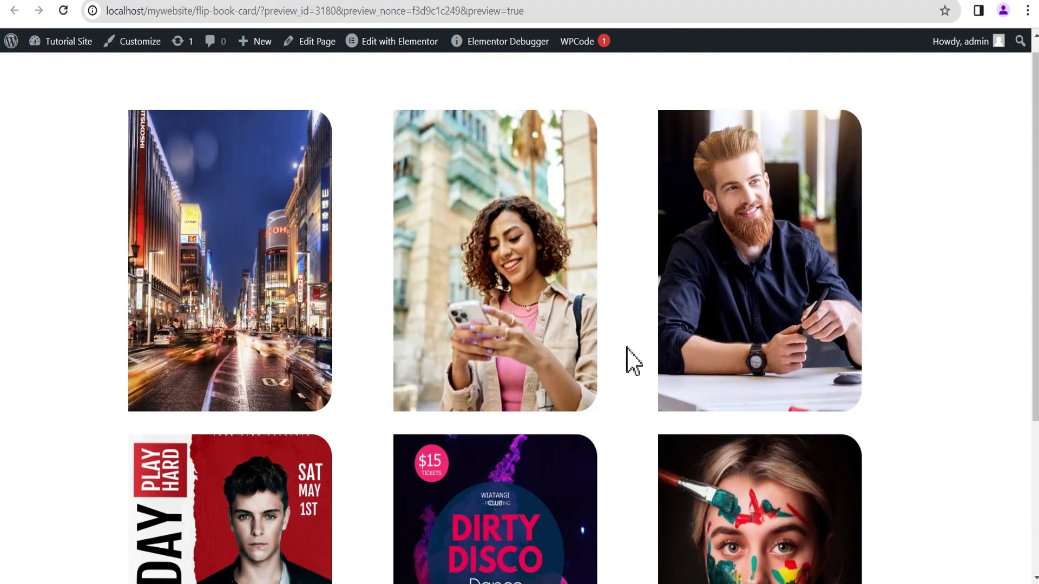
scroll(628, 359, up, 1)
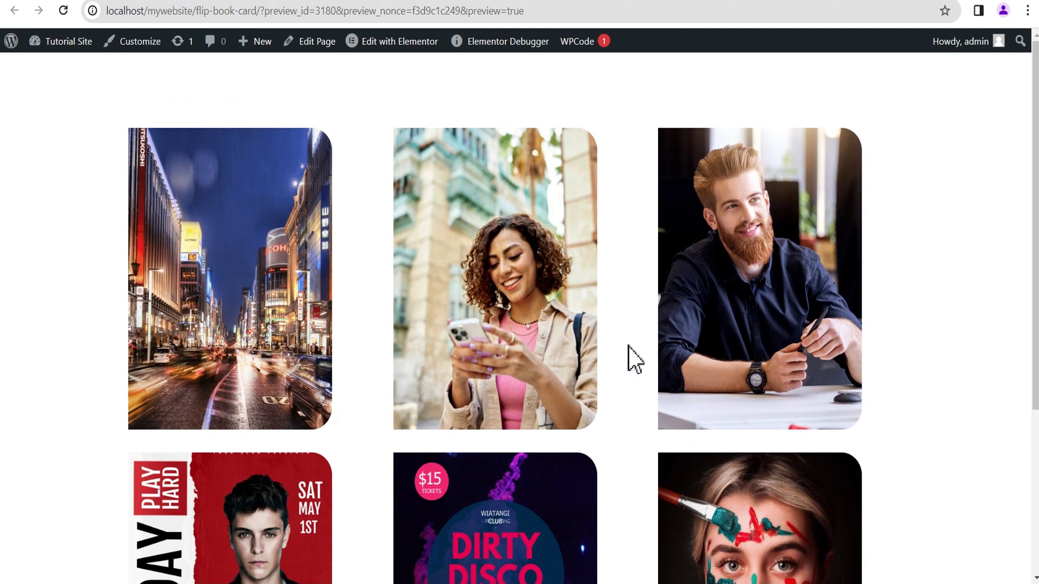
mouse_move(477, 374)
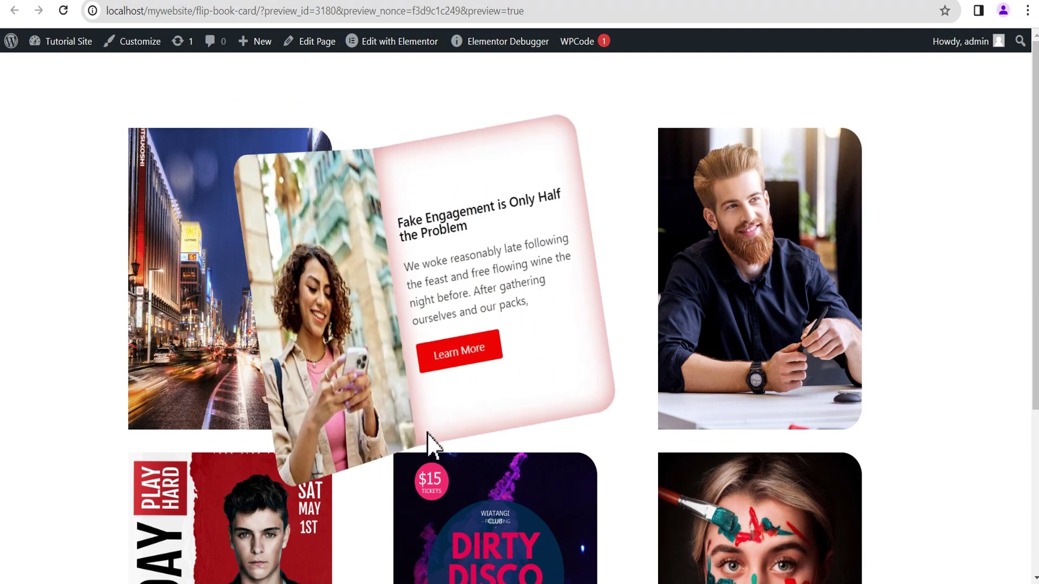